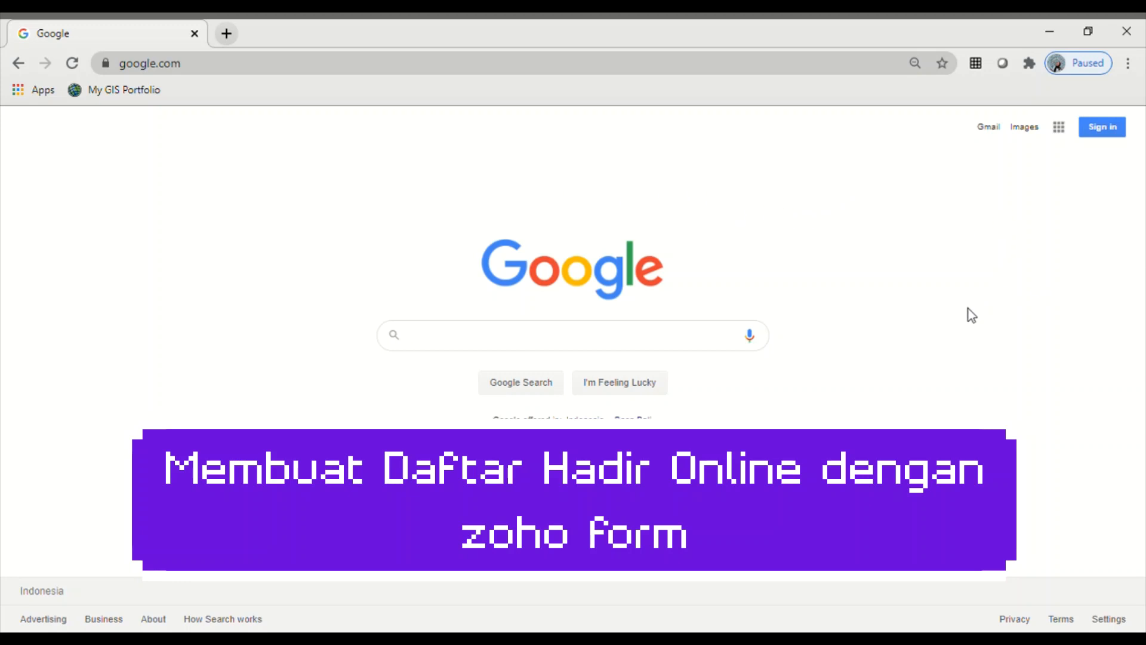
- Search Google for 'zoho form' and open the 'Online Form Builder | Zoho Forms' result
click(212, 70)
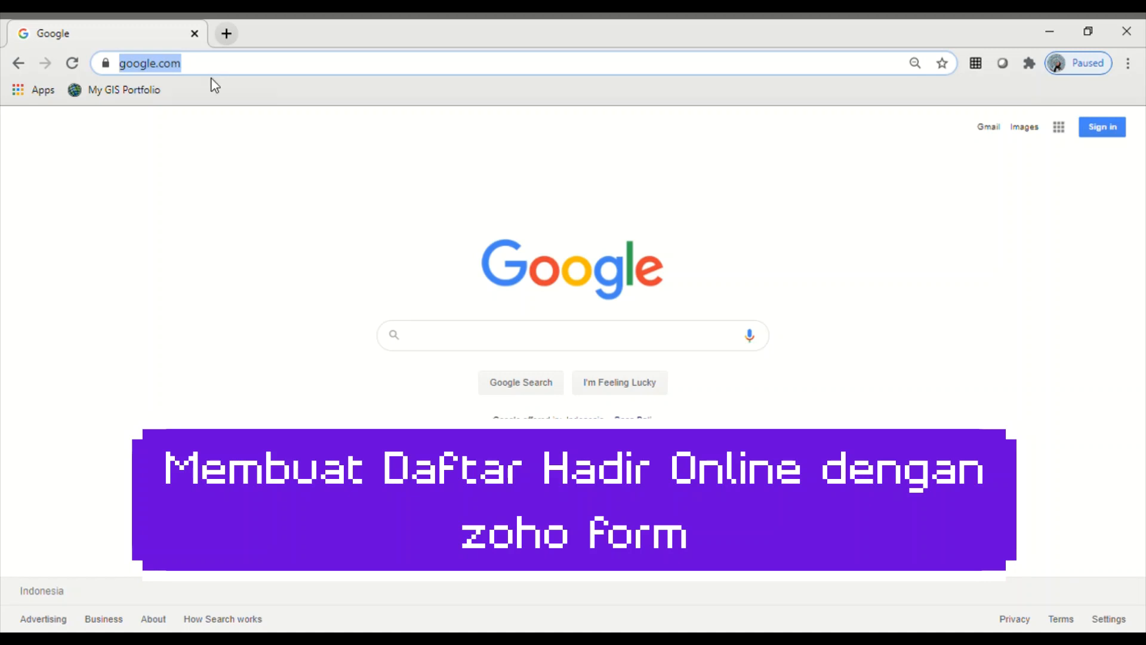
text(zoho)
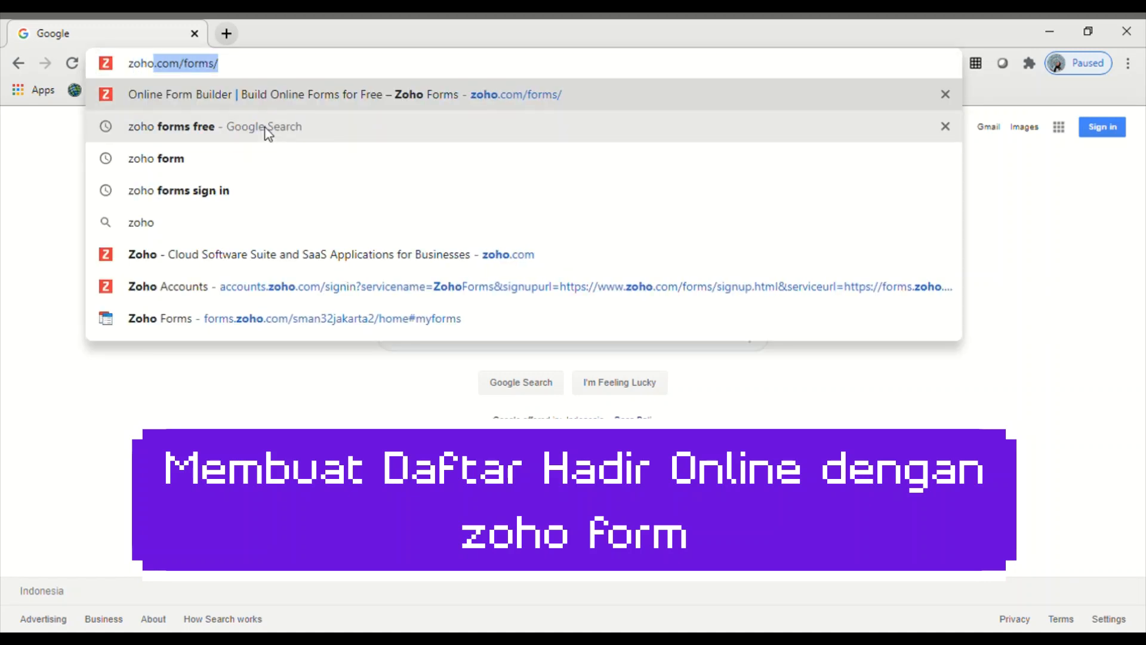
text( form)
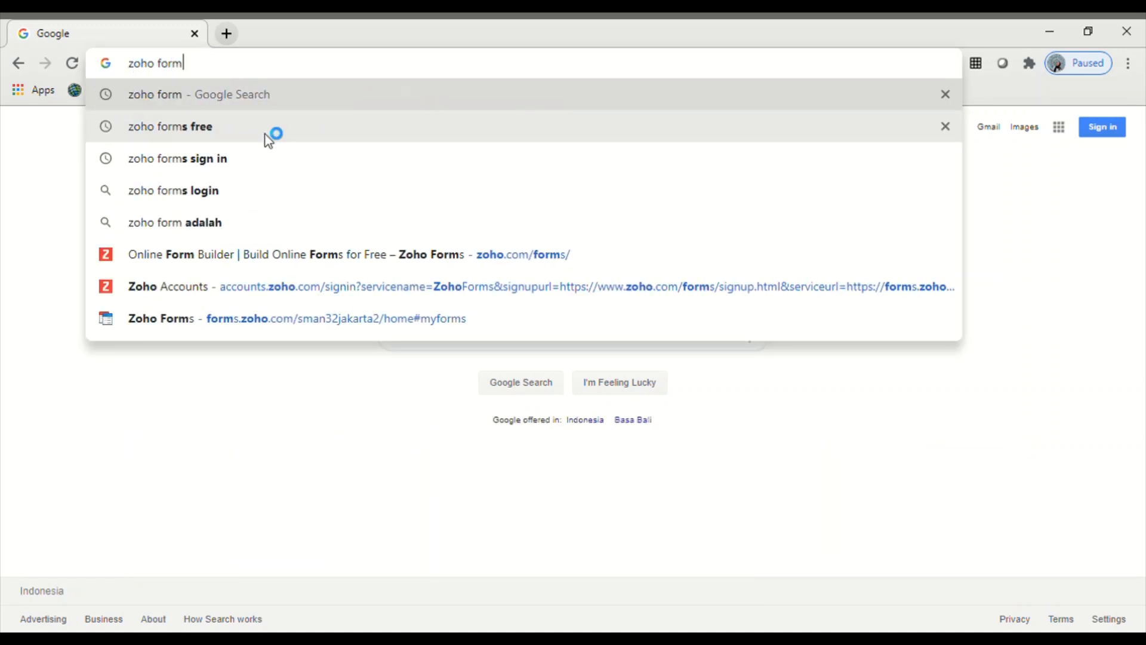
key(Return)
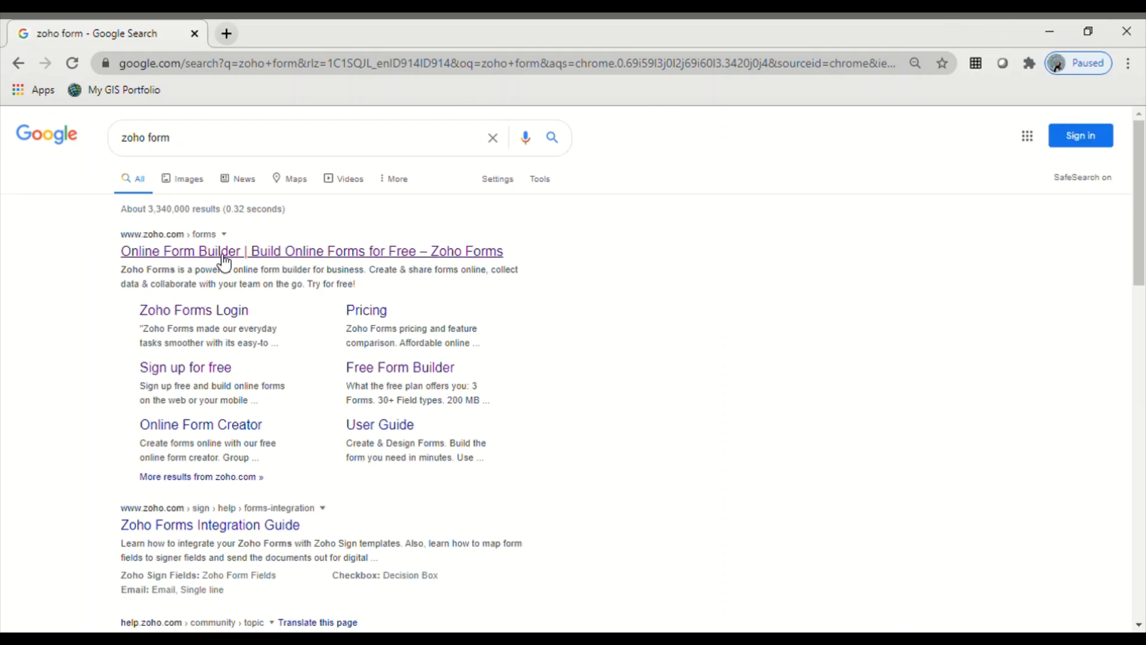
click(248, 254)
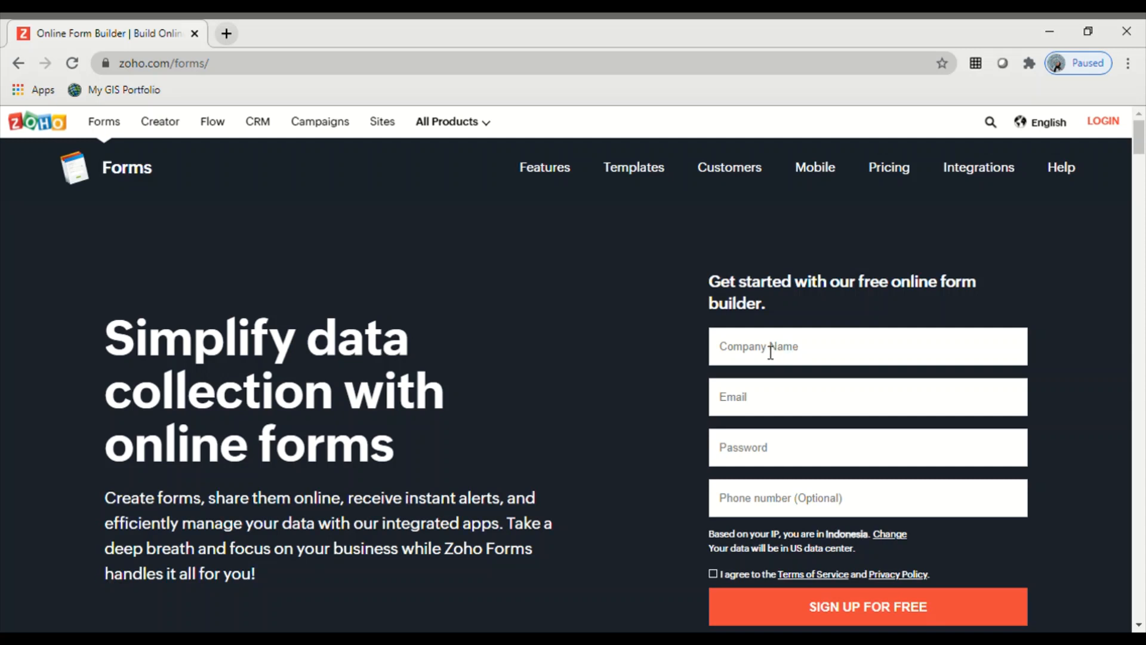
- Abandon the free sign-up form and go to the Zoho Forms login page
click(808, 355)
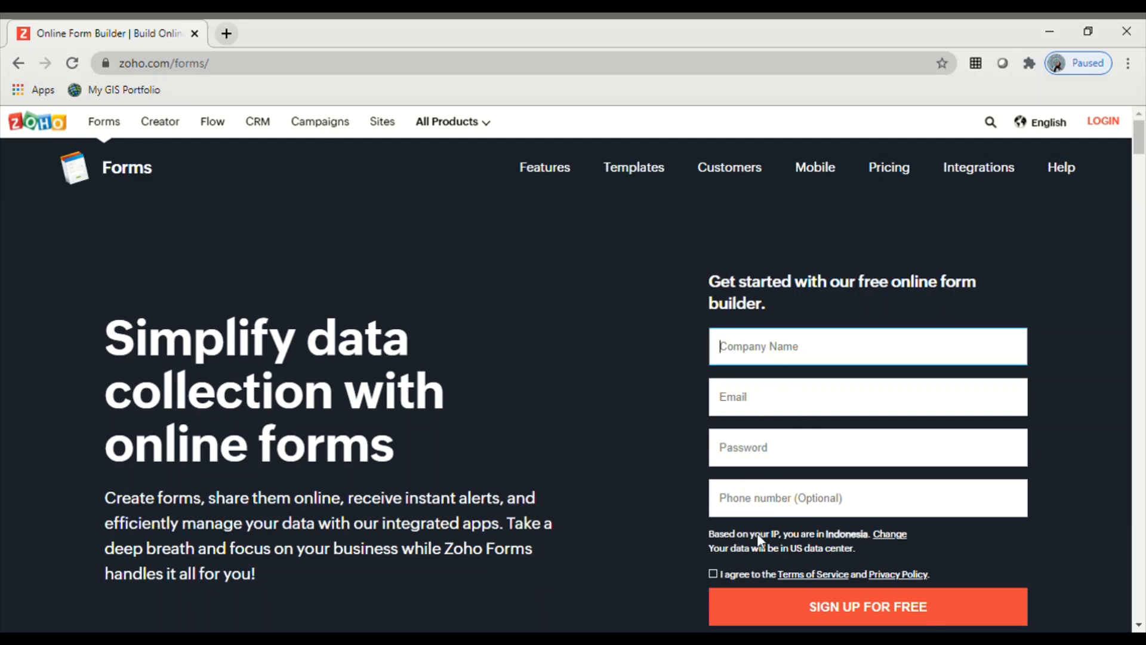
click(714, 574)
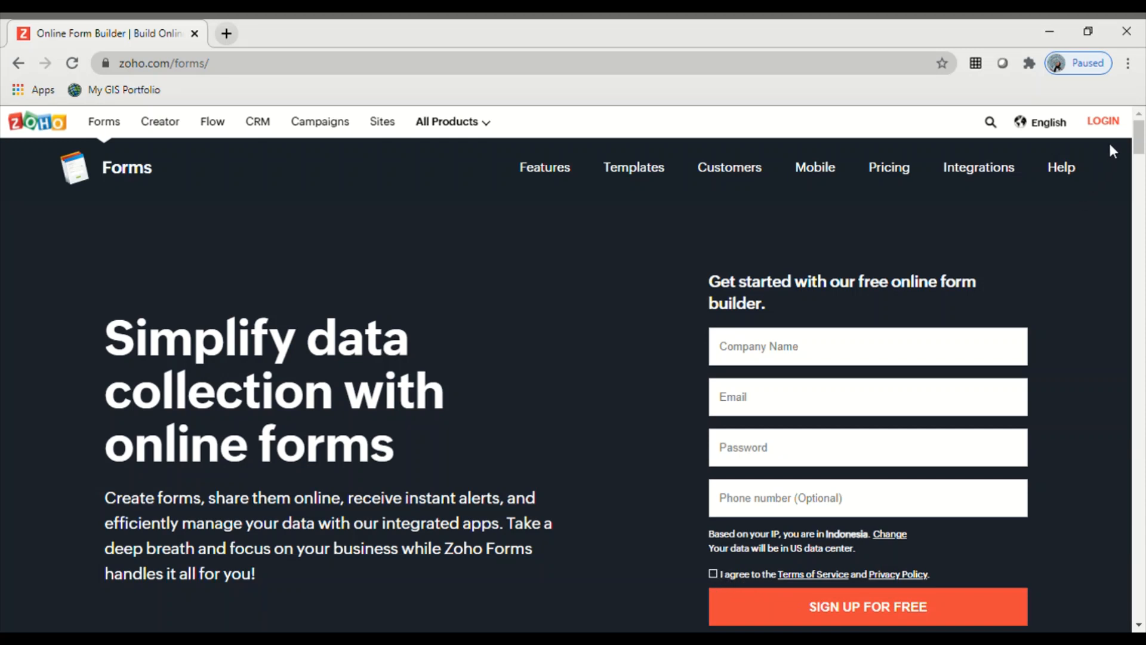
click(1123, 125)
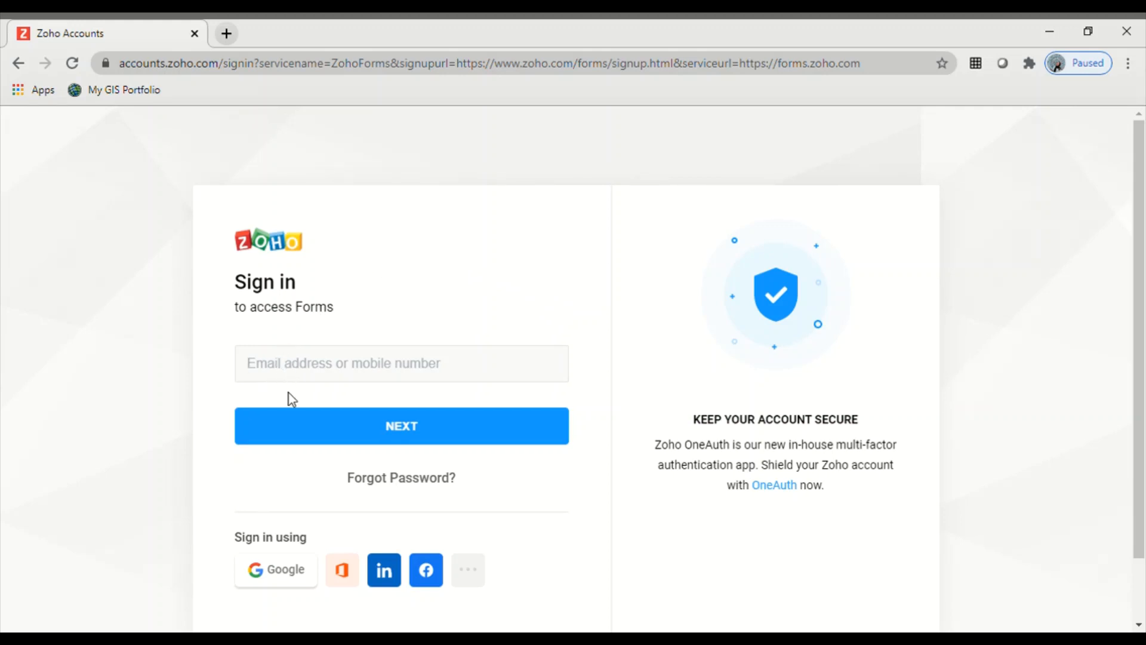
- Sign in with Google, choosing the desired account from the account chooser
click(286, 576)
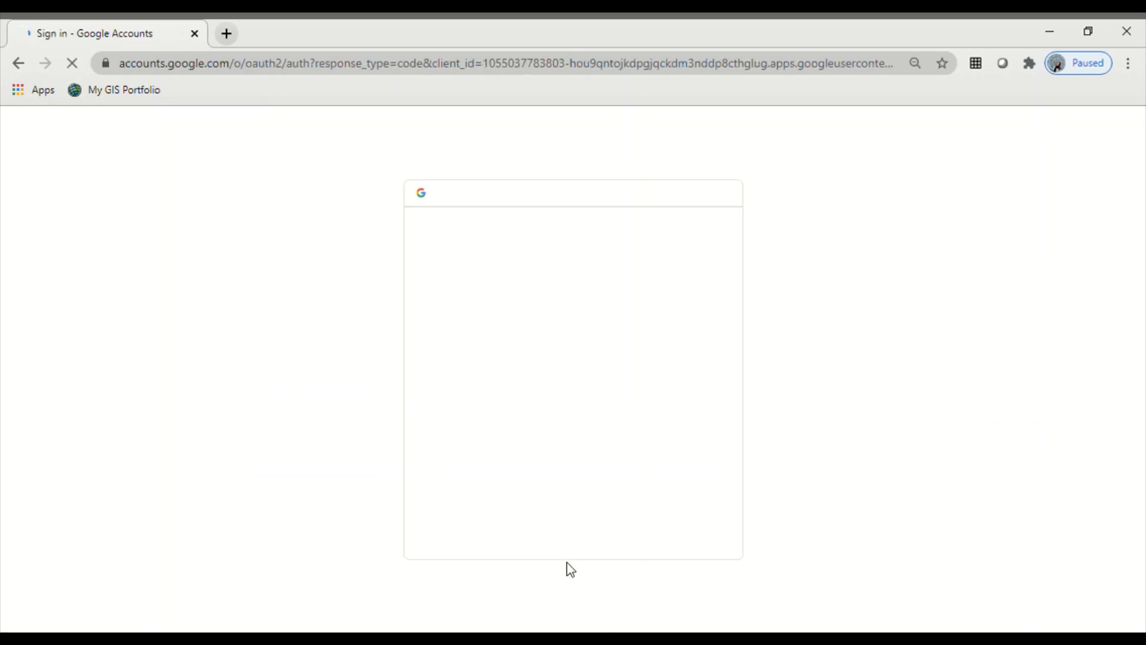
scroll(568, 564, down, 1)
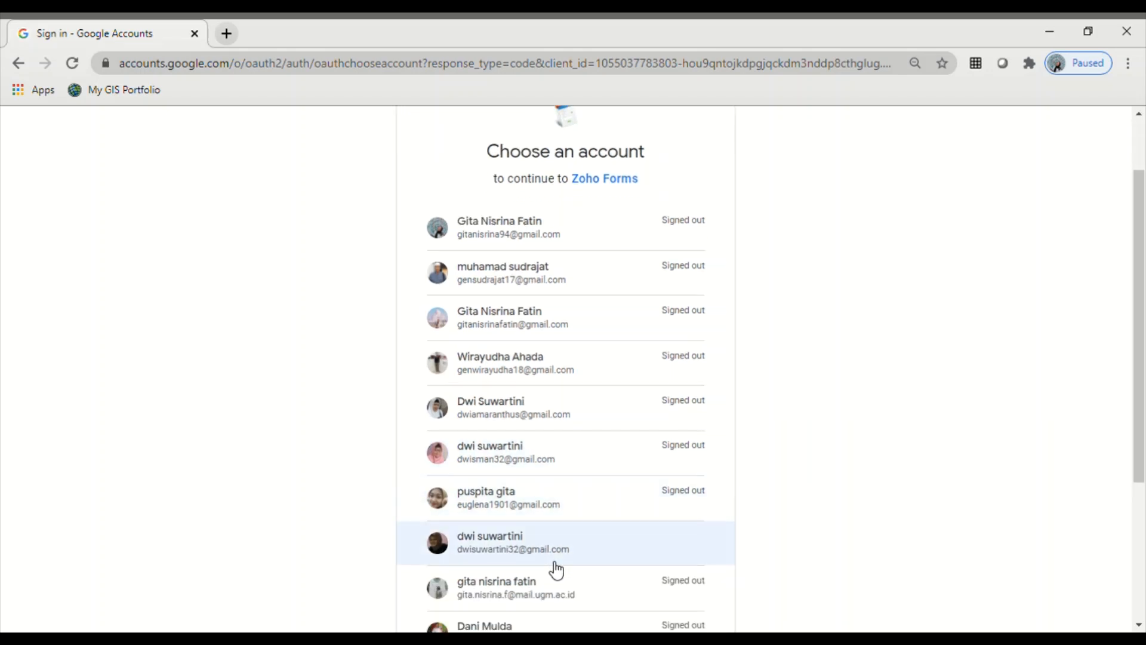
click(485, 545)
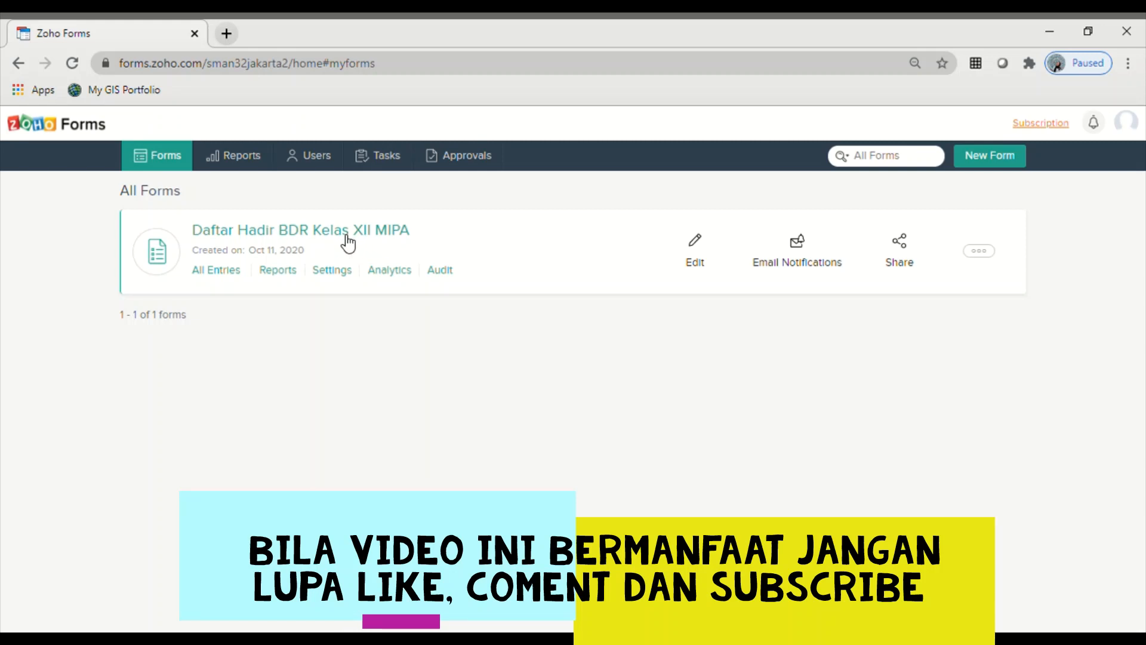
- Look at the existing attendance form, return to All Forms, and start a blank new form
click(700, 249)
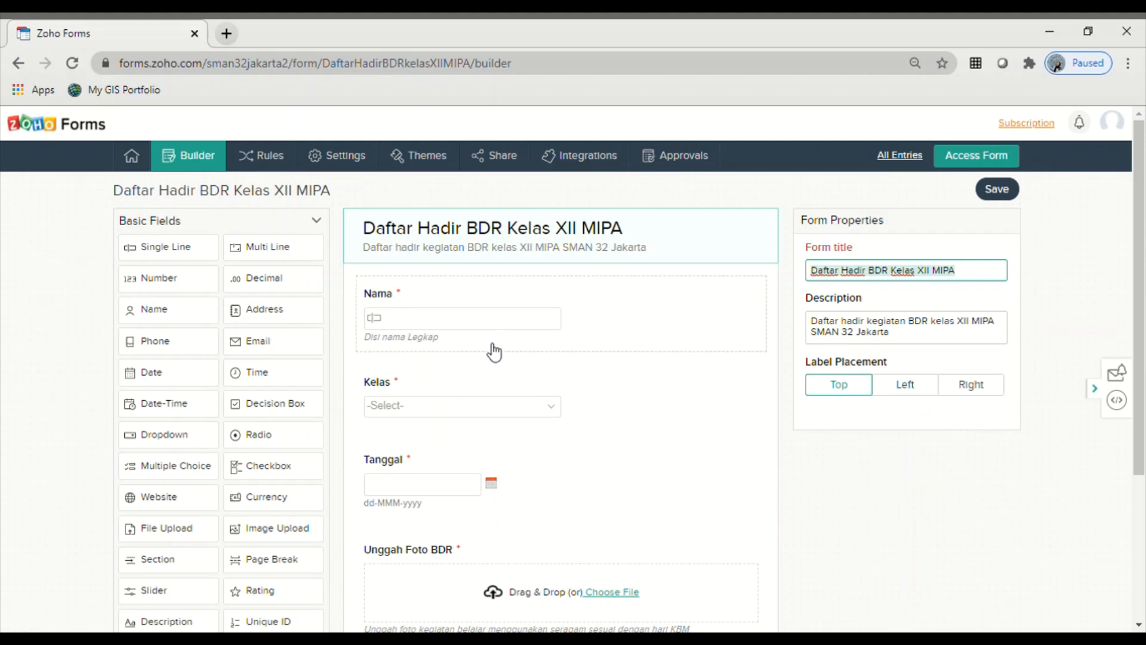
click(18, 63)
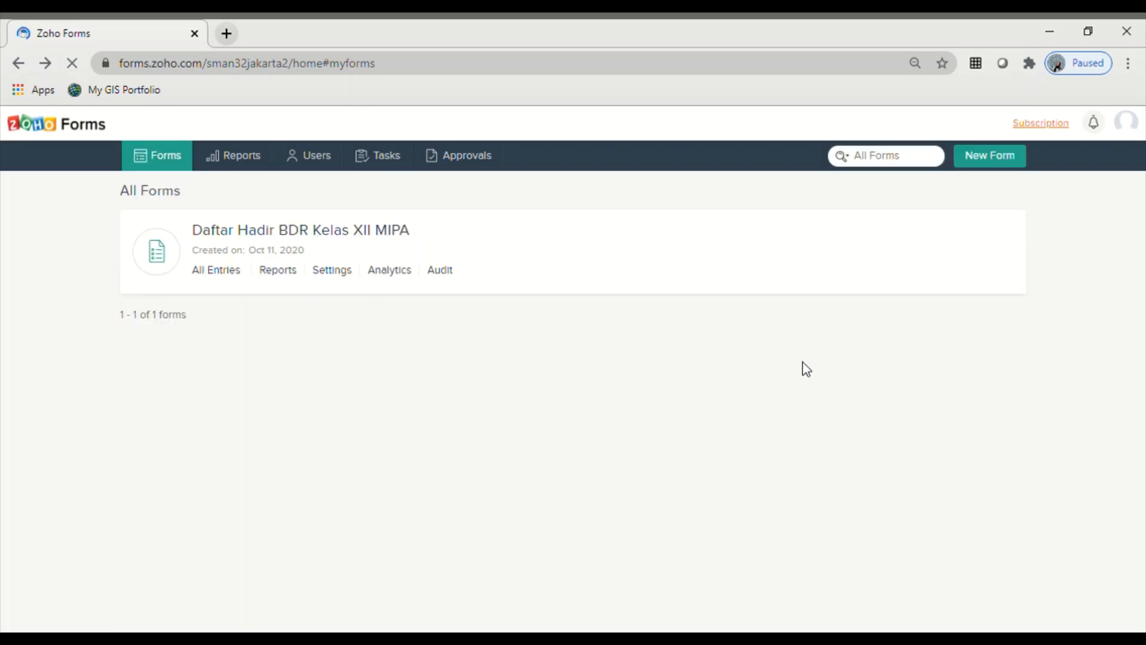
click(986, 165)
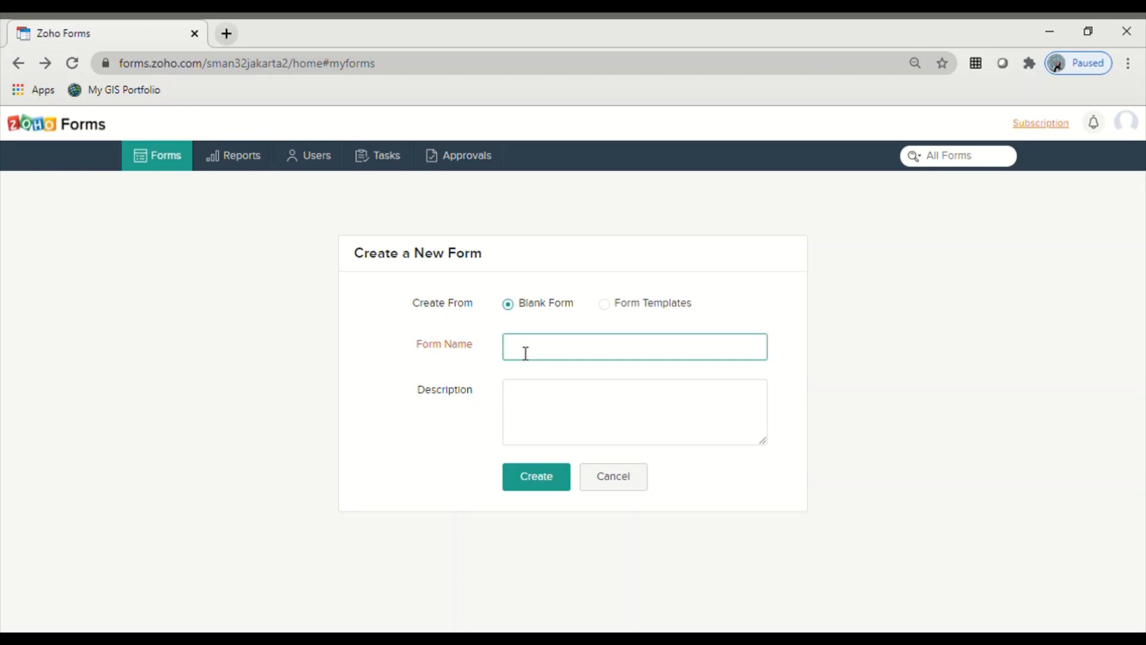
- Create the form 'Daftar Hadir BDR Kelas XII MIPA' with description 'Daftar Hadir BDR Kelas XII MIPA SMAN 32 Jakarta'
text(Daftar Hadir BDR Ke)
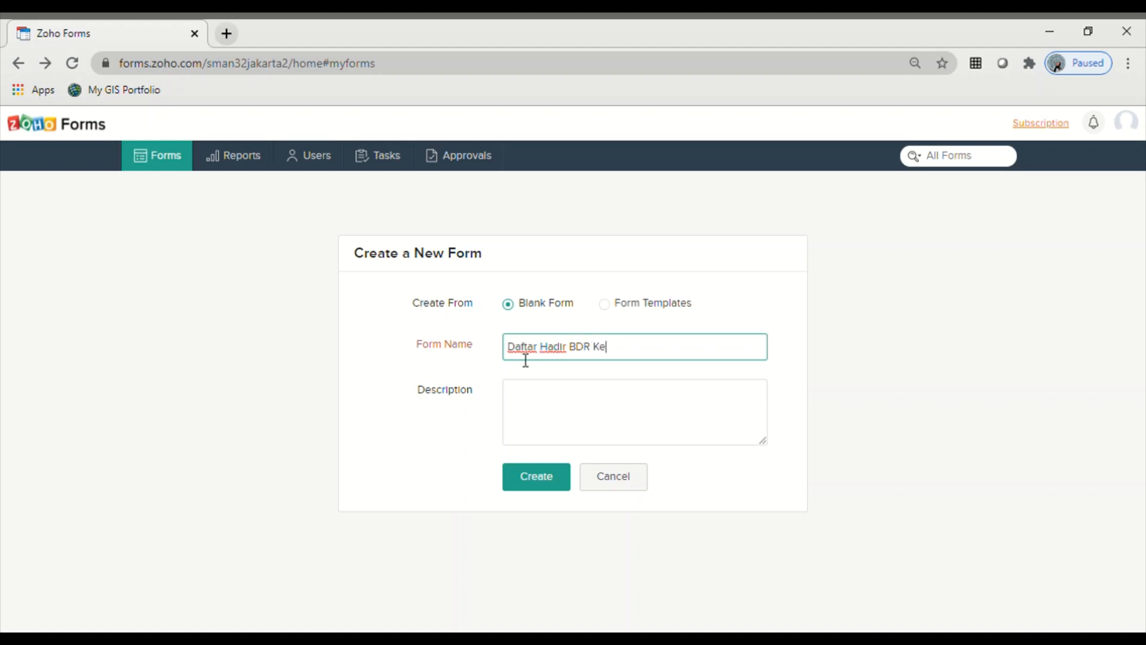
text(las XII MIPA)
click(552, 409)
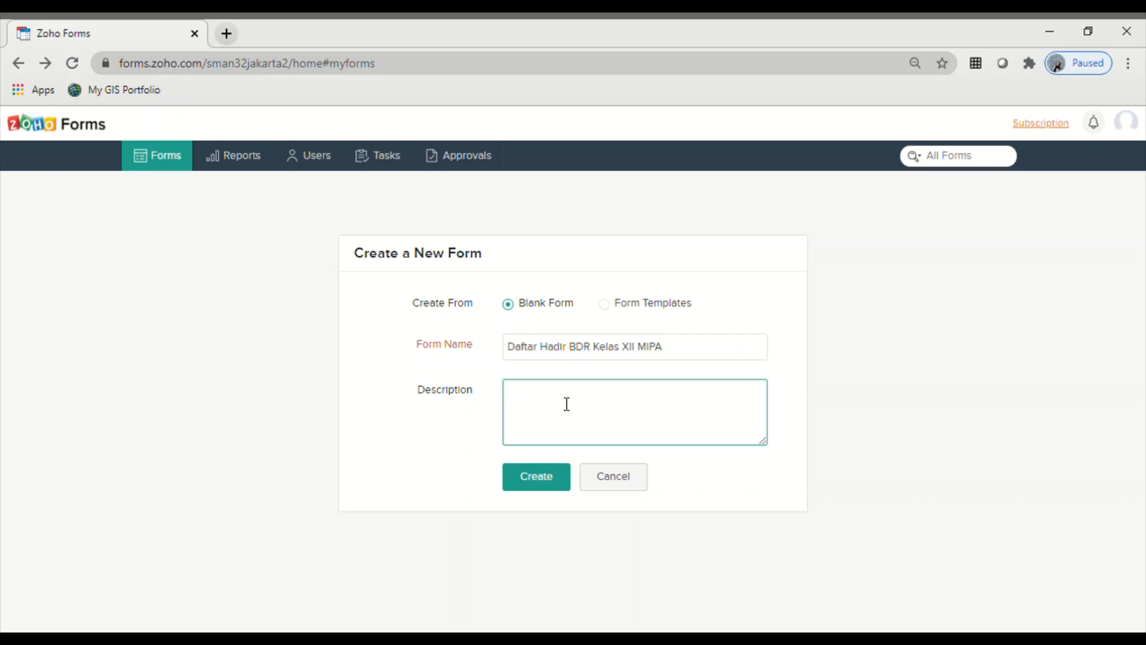
text(Daftar Hadir BDR Kelas X)
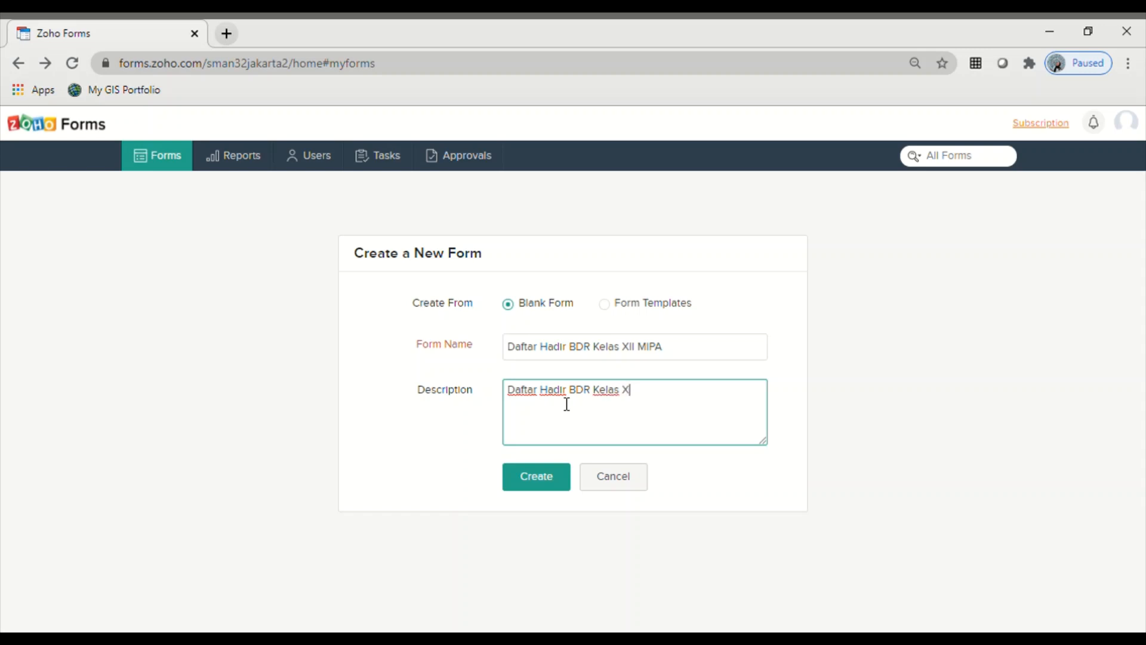
text(II MIPA SMAN 32 Jakarta)
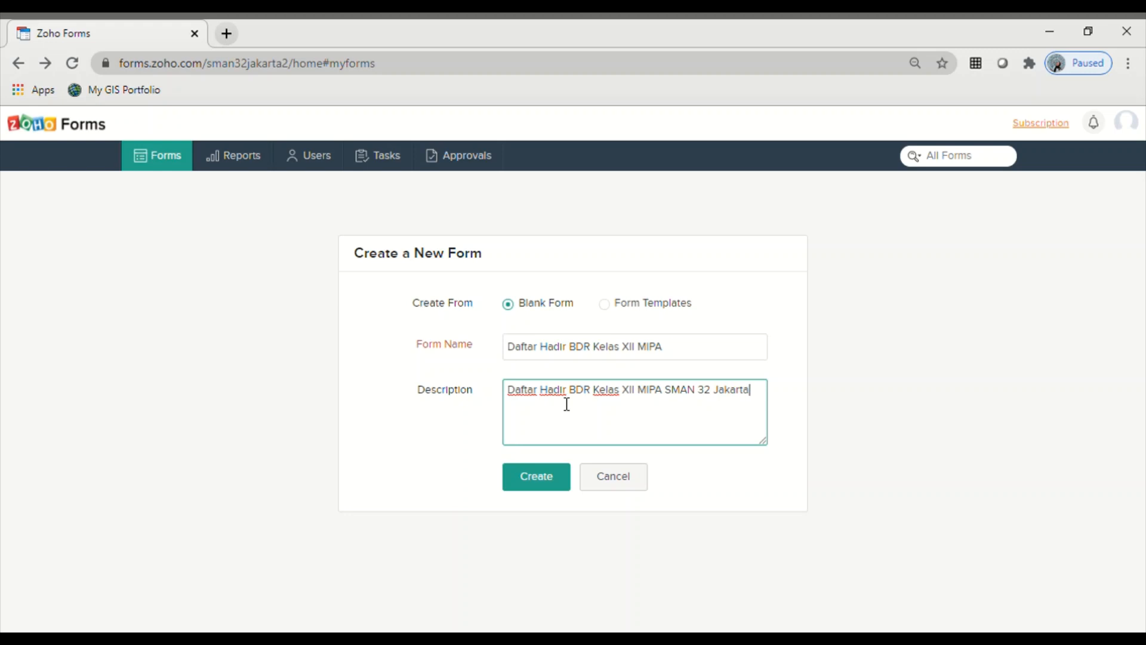
click(537, 478)
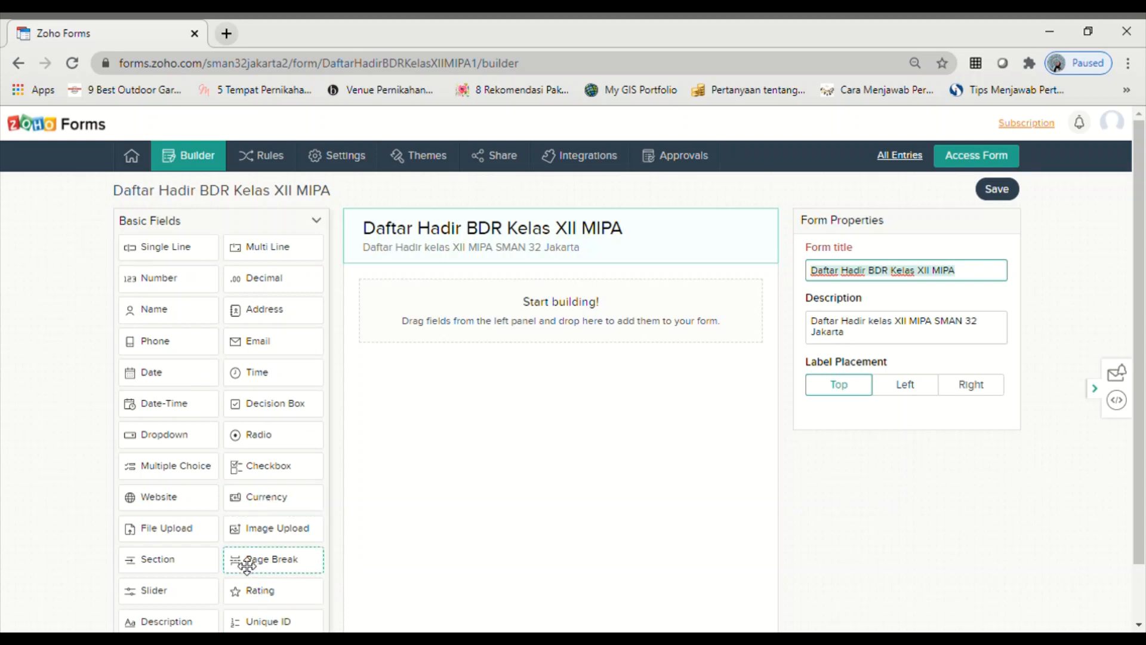
- Add a Single Line field labelled 'Nama' with the instruction 'Diisi lengkap'
scroll(247, 563, down, 1)
scroll(255, 445, up, 1)
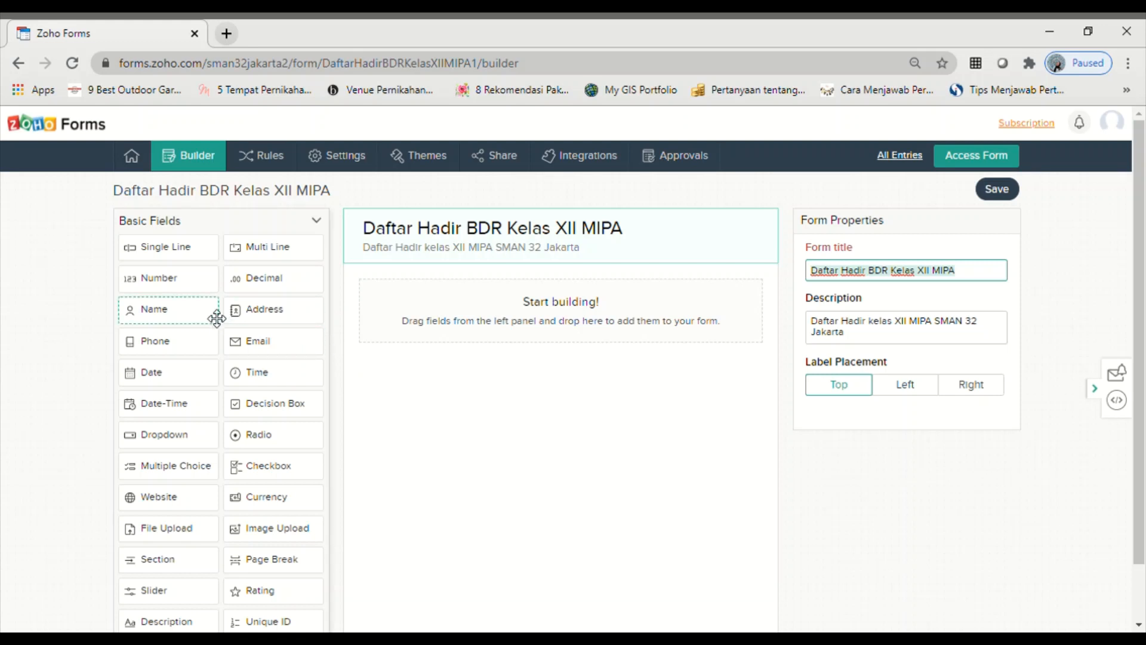
click(173, 254)
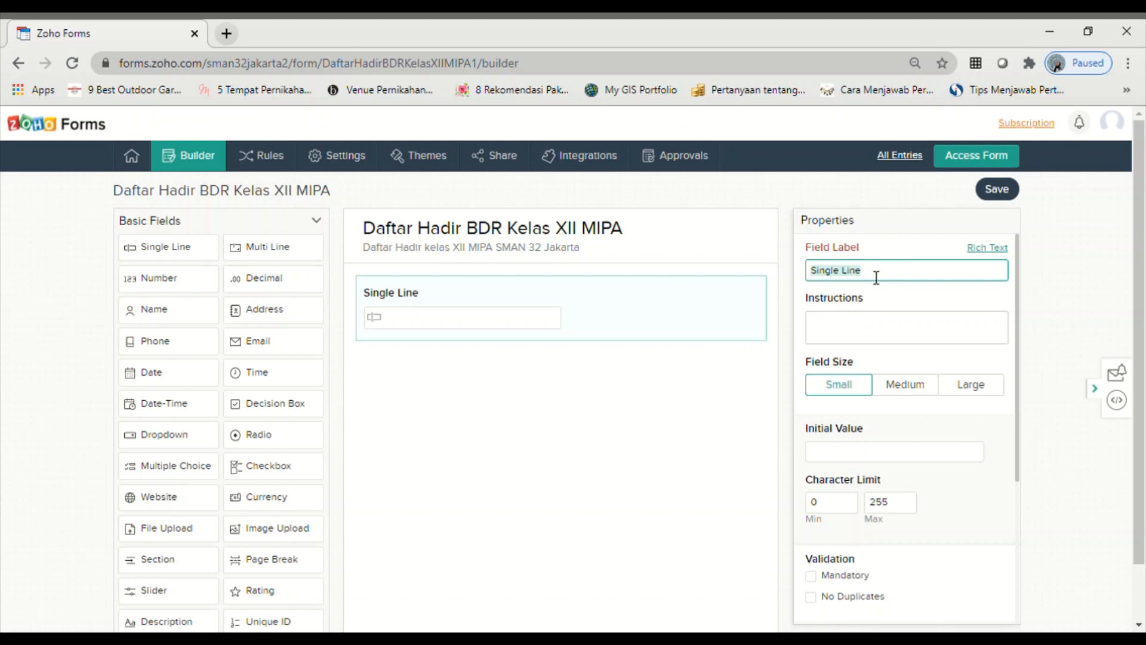
text(Na)
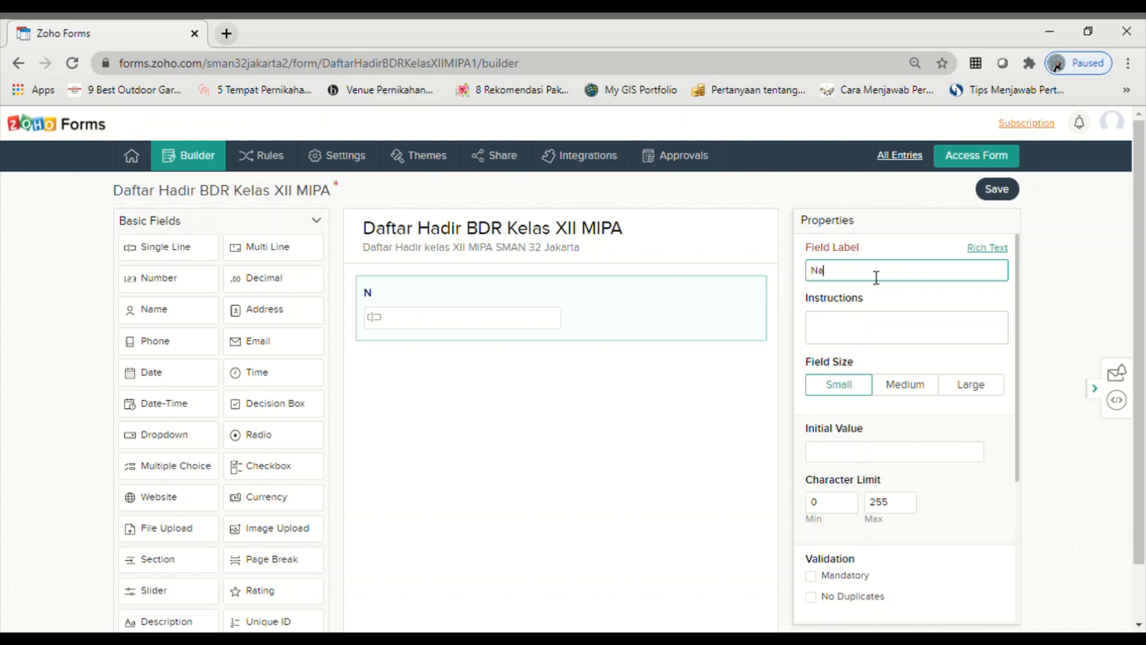
text(ma)
click(856, 332)
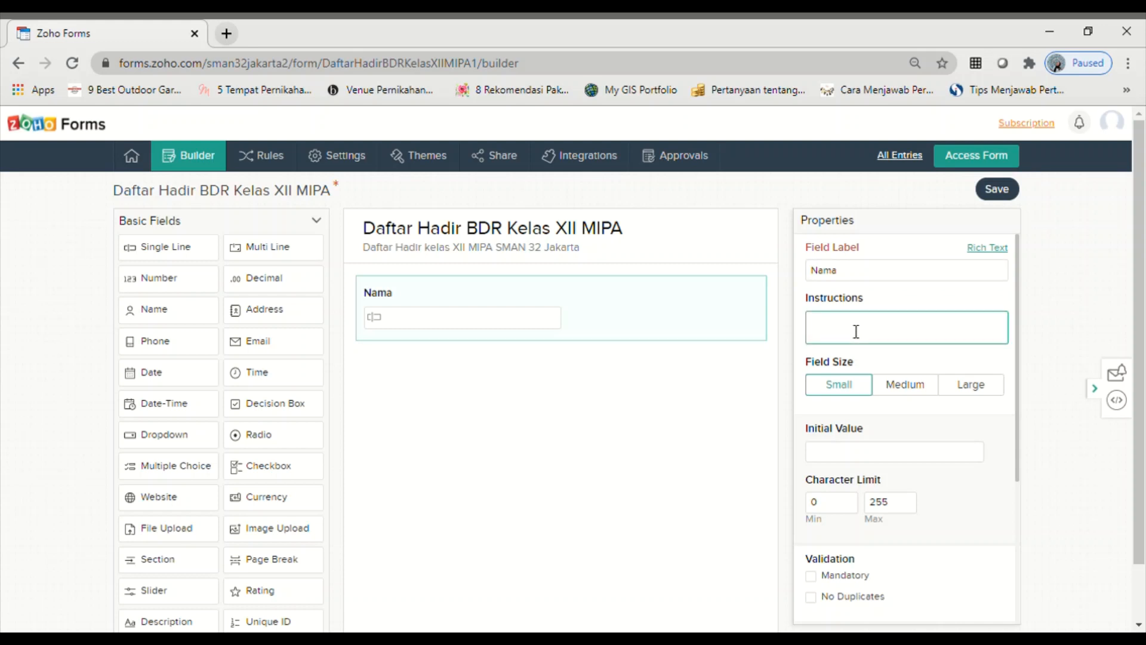
text(D)
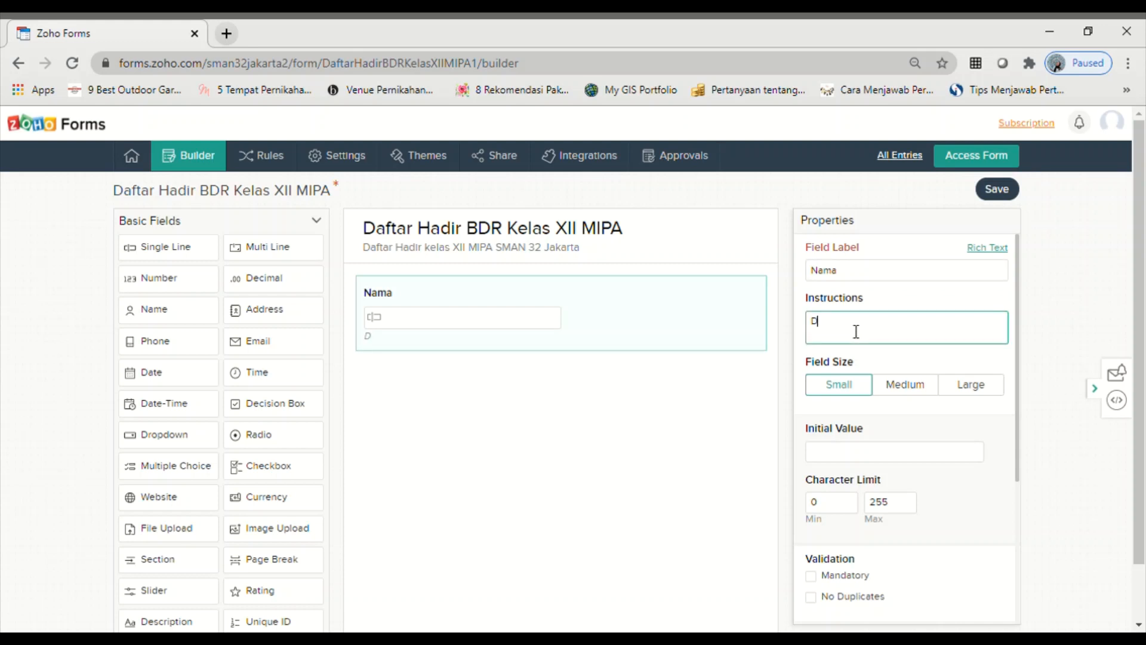
text(iisi lengkap)
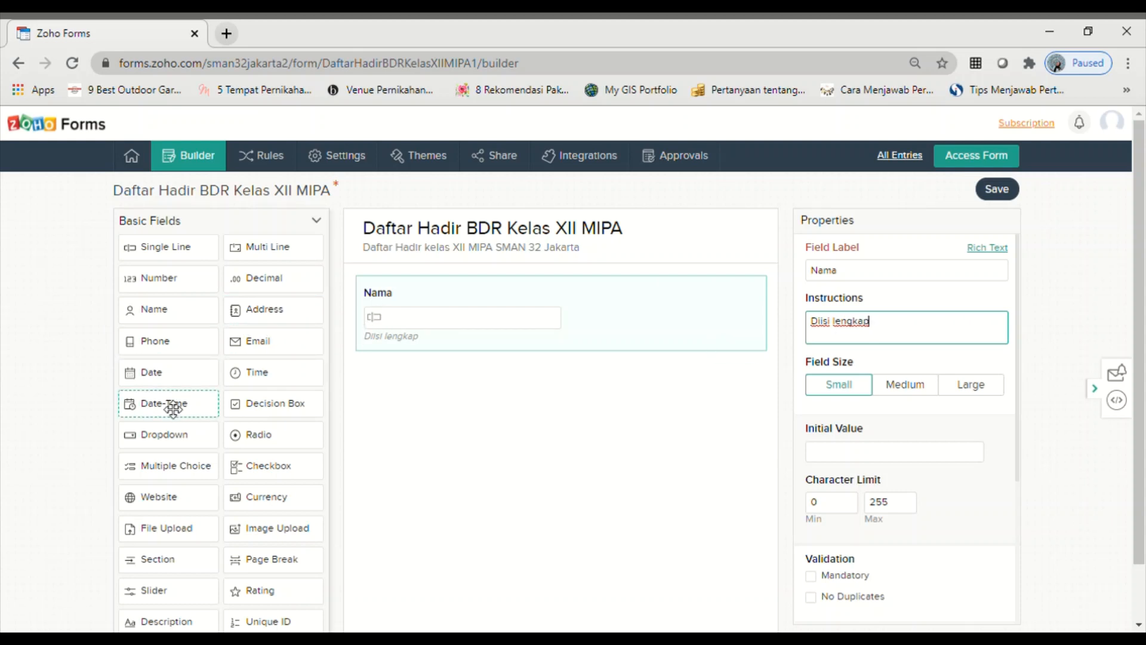
- Add a Name field below Nama, then delete it again
click(166, 322)
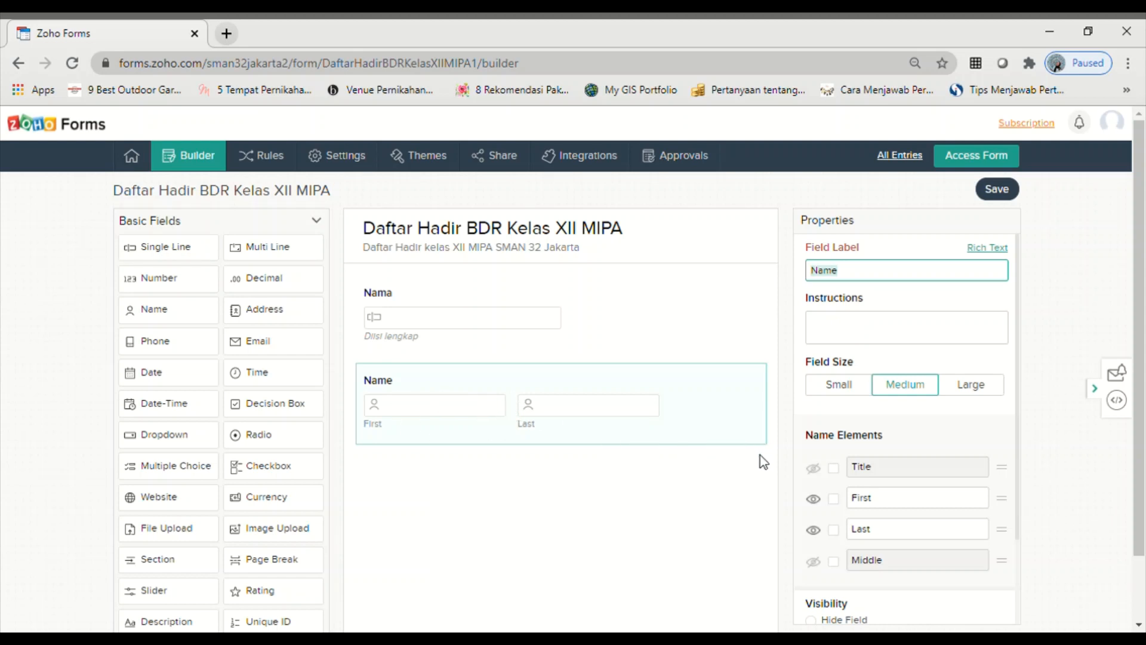
click(703, 425)
click(621, 389)
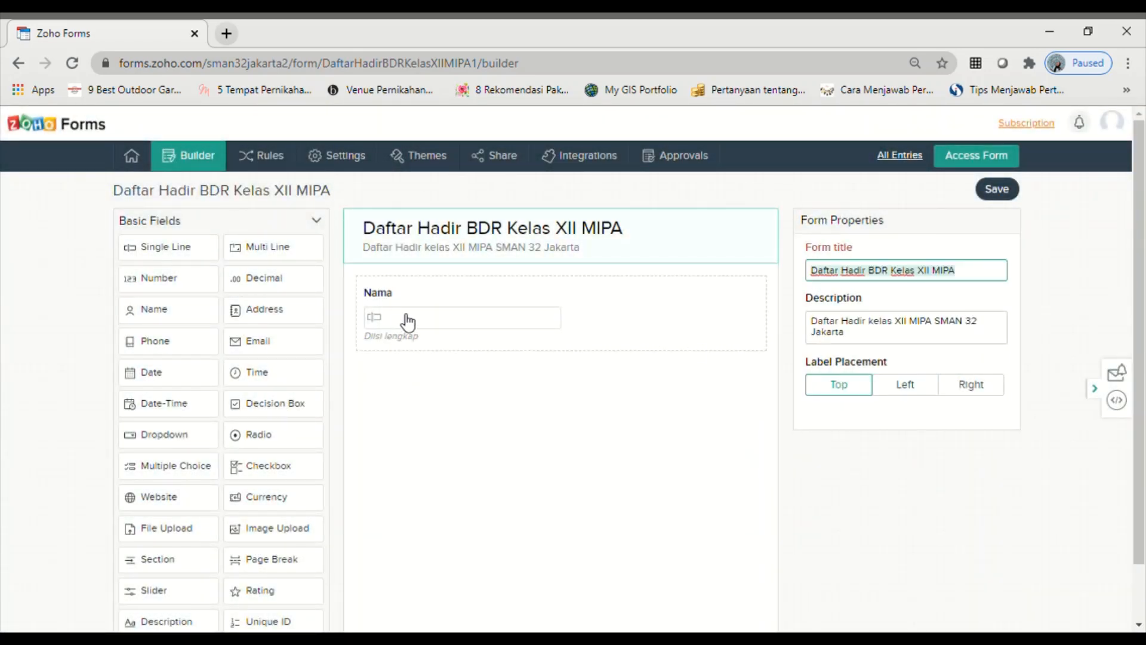
- Mark the Nama field as Mandatory under Validation
click(544, 327)
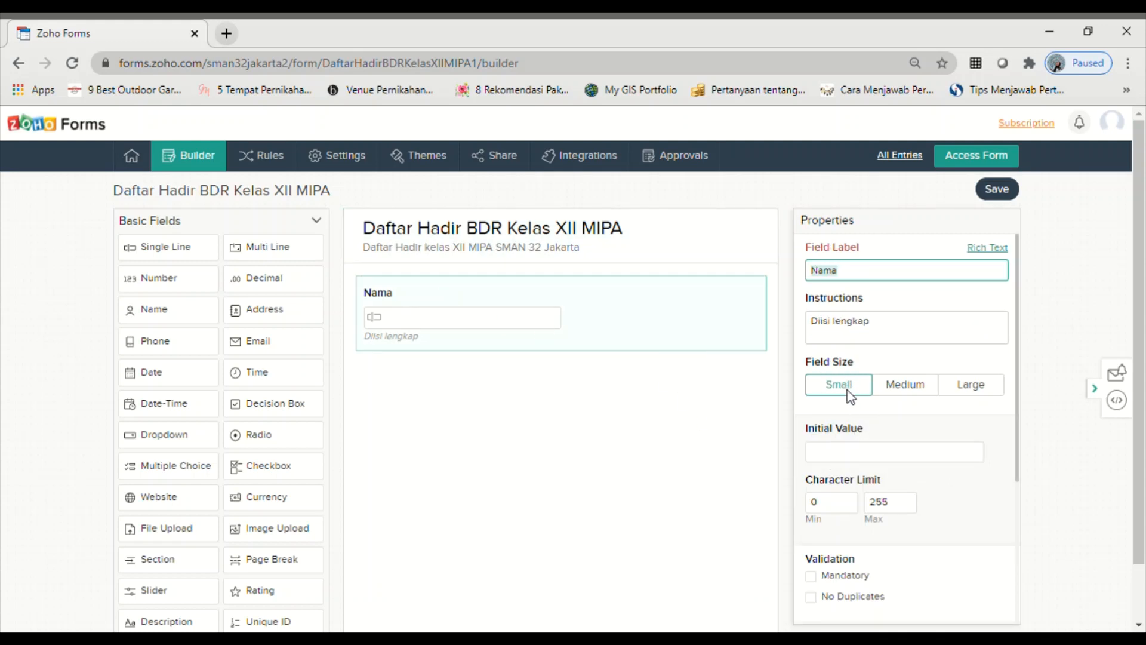
scroll(858, 451, down, 3)
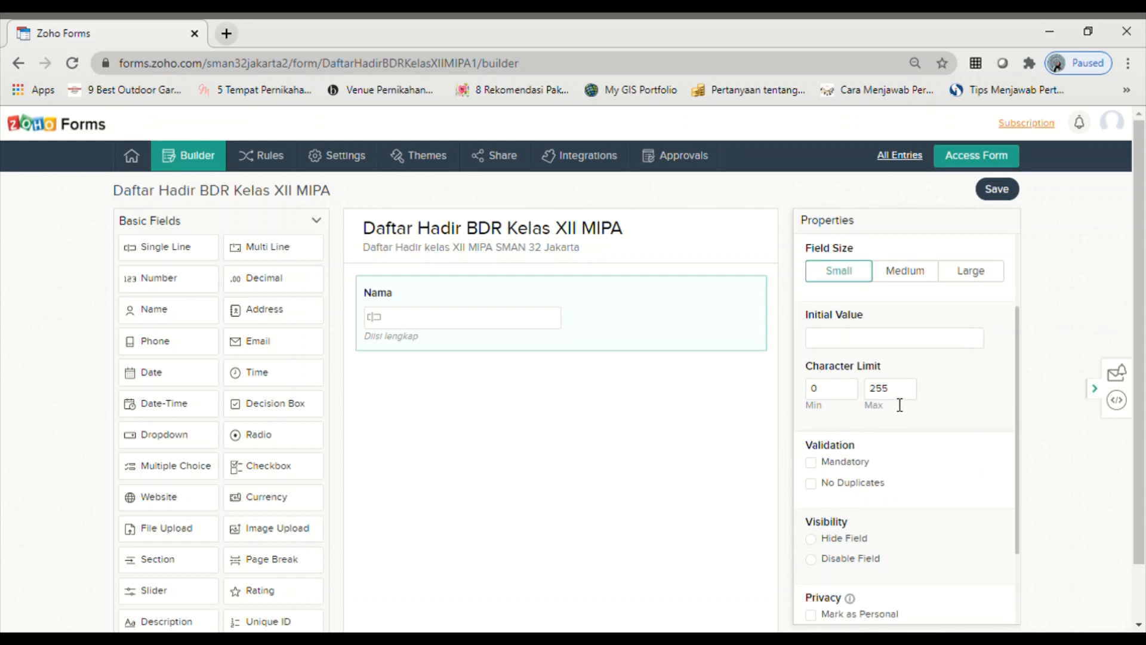
click(815, 467)
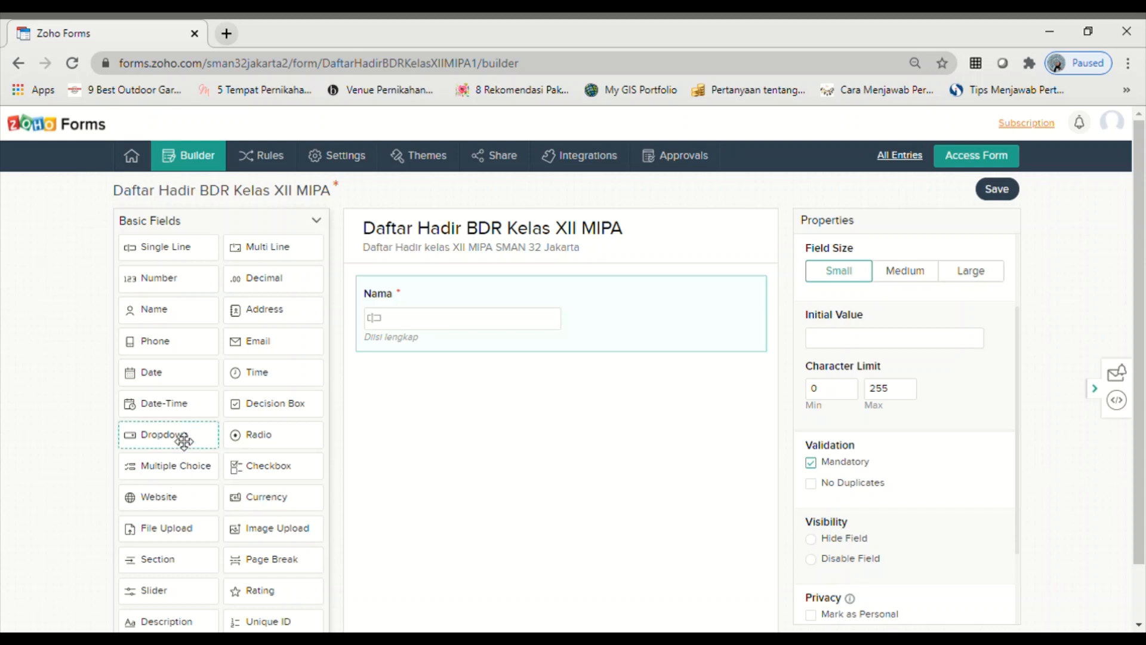
- Add a Dropdown labelled 'Kelas' with choices XII MIPA 1, XII MIPA 2 and XII MIPA 3
drag(184, 440, 366, 442)
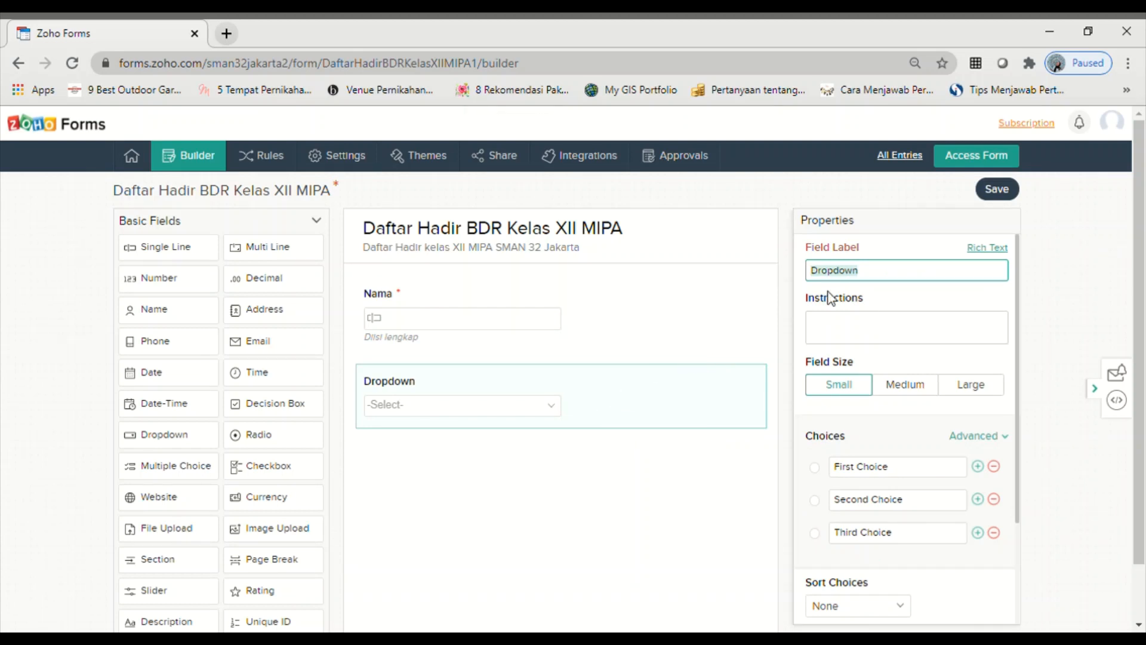
text(Kelas)
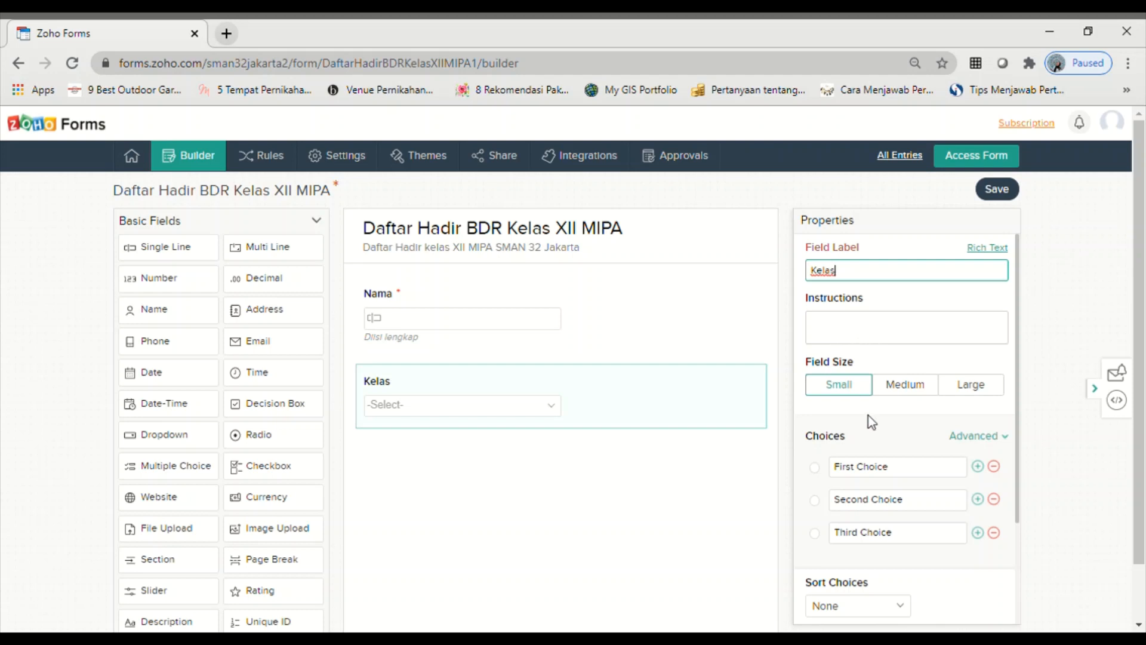
scroll(869, 415, down, 1)
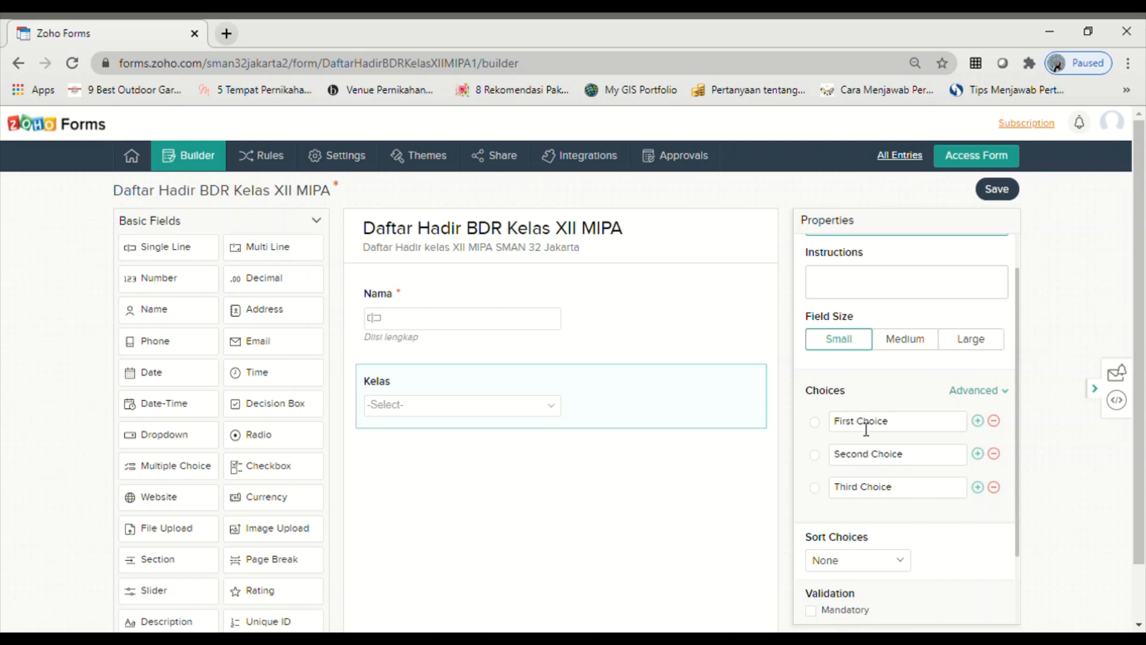
click(908, 424)
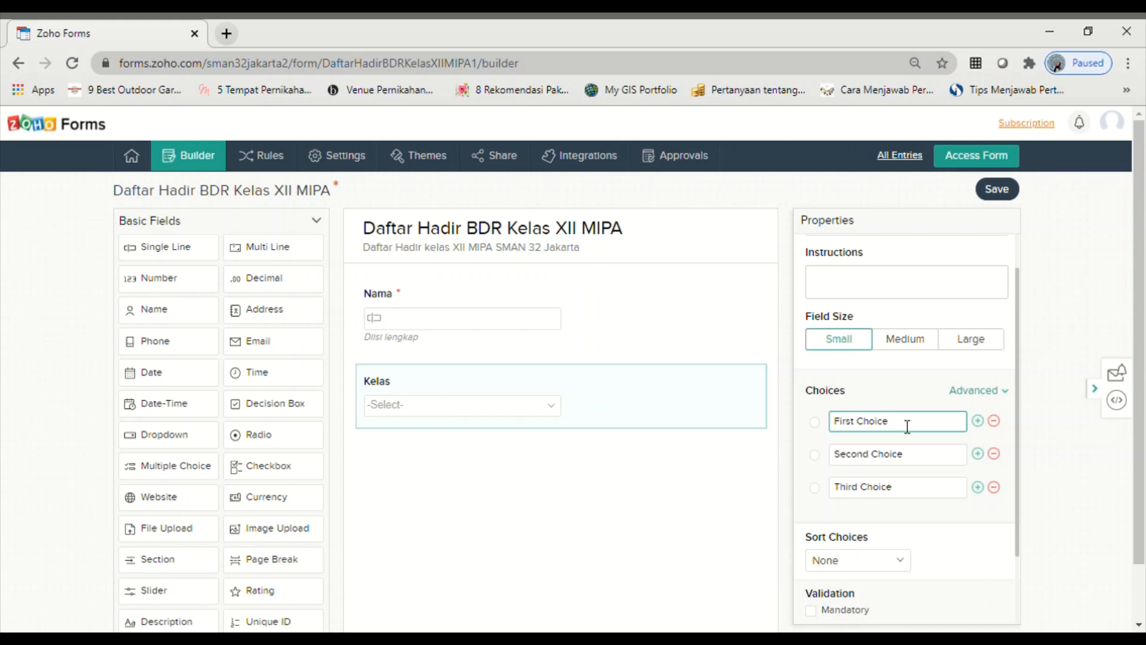
key(BackSpace)
key(BackSpace)
key(BackSpace)
key(BackSpace)
key(BackSpace)
key(BackSpace)
key(BackSpace)
key(BackSpace)
key(BackSpace)
key(BackSpace)
text(XII MI)
click(916, 464)
key(BackSpace)
key(BackSpace)
key(BackSpace)
key(BackSpace)
key(BackSpace)
key(BackSpace)
key(BackSpace)
key(BackSpace)
key(BackSpace)
key(BackSpace)
key(BackSpace)
key(BackSpace)
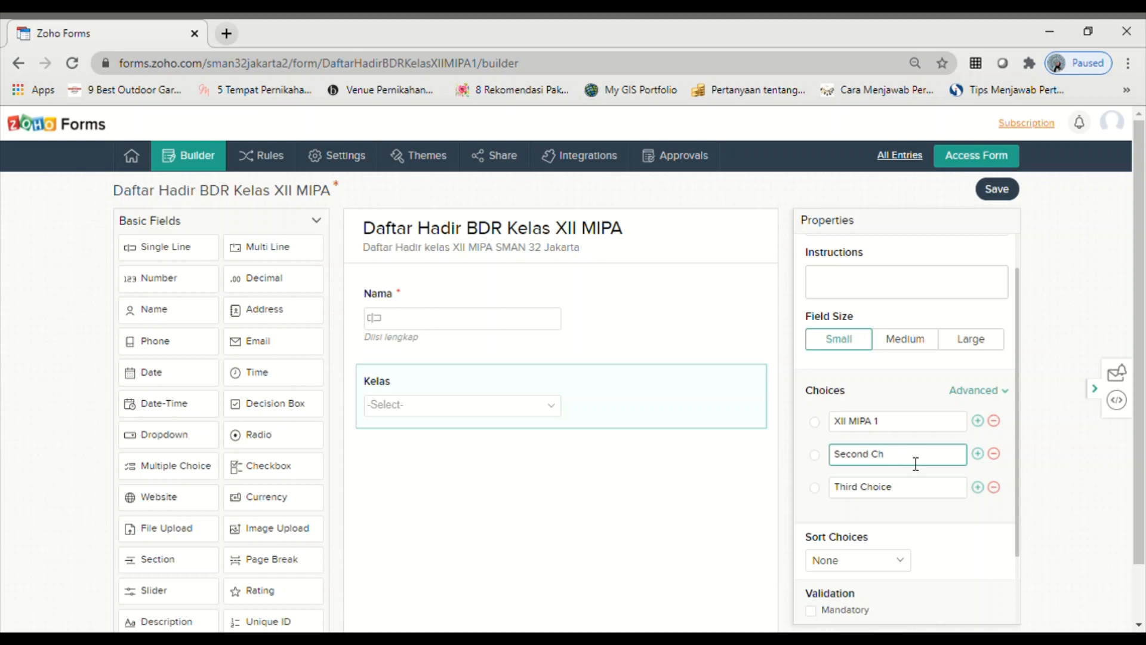
text(XII MIPA 2)
drag(909, 486, 802, 477)
key(BackSpace)
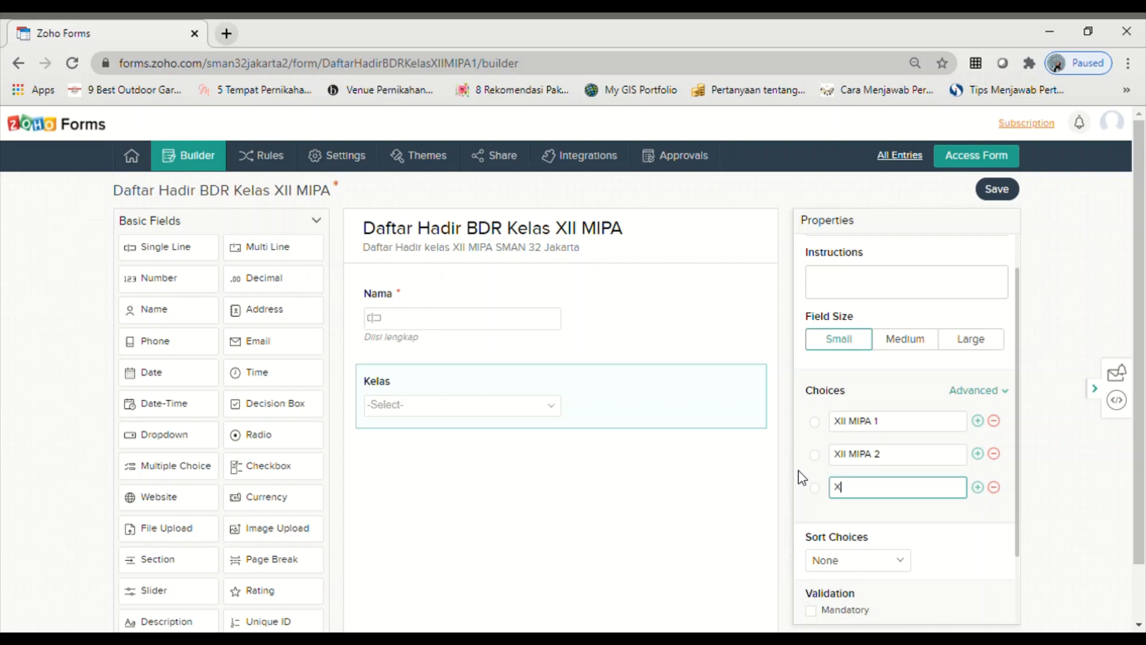
text(XII MIPA 3)
- Add a fourth Kelas choice 'XII MIPA 4' and make the Kelas dropdown mandatory
click(978, 487)
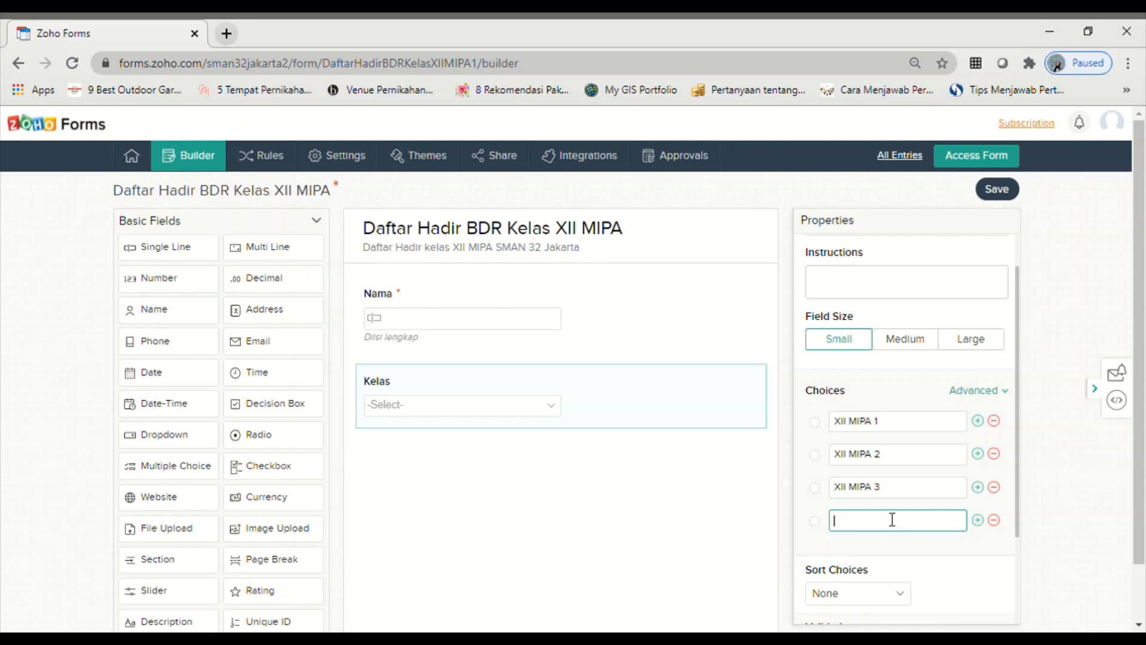
text(XII MIPA 4)
click(996, 521)
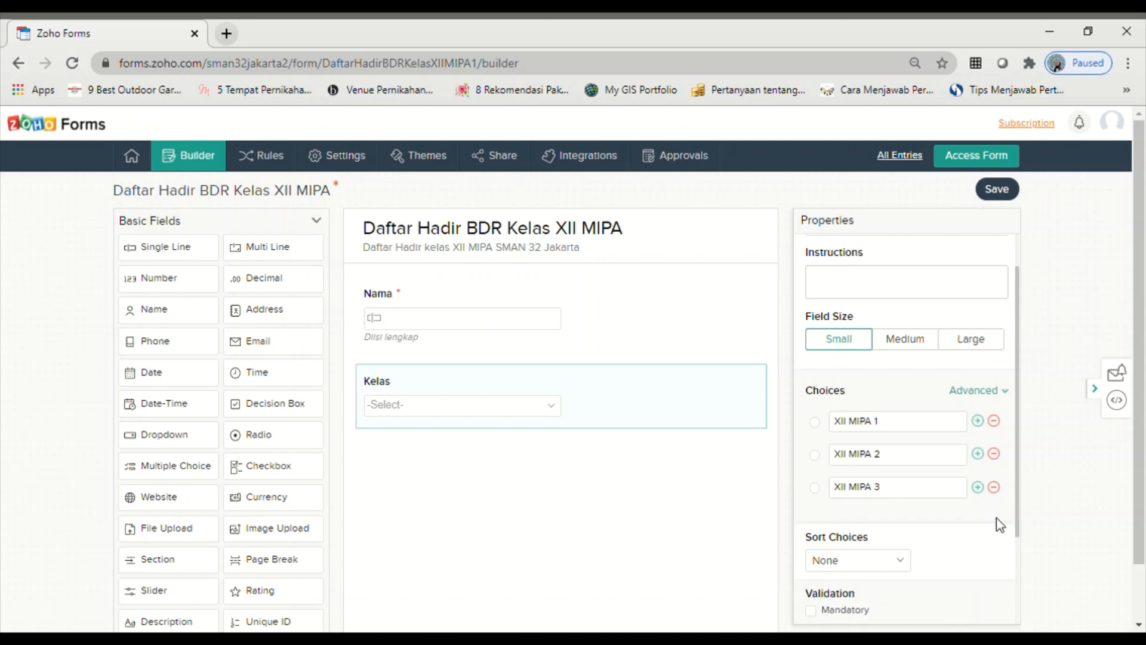
click(980, 489)
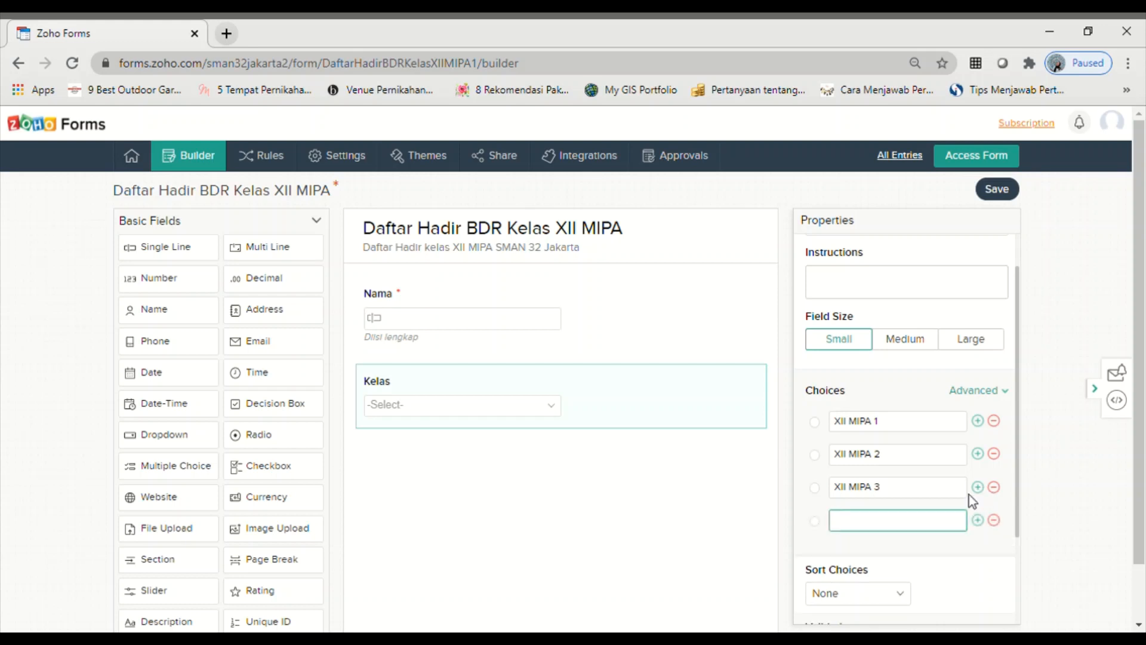
text(XII MIPA 4)
scroll(996, 490, down, 2)
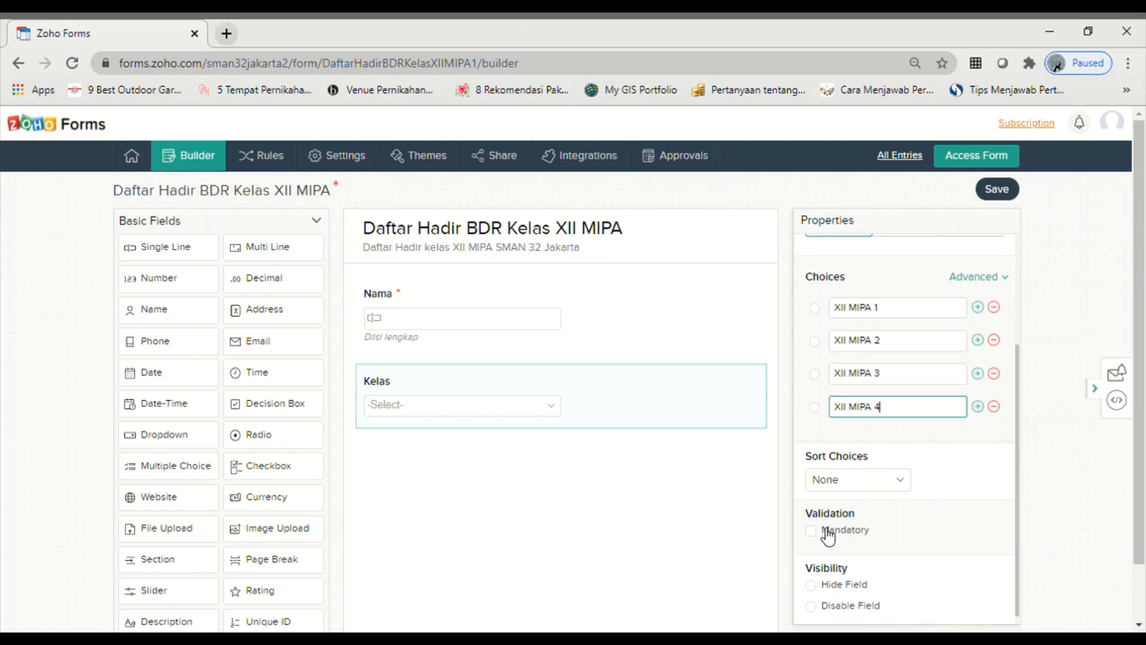
click(821, 531)
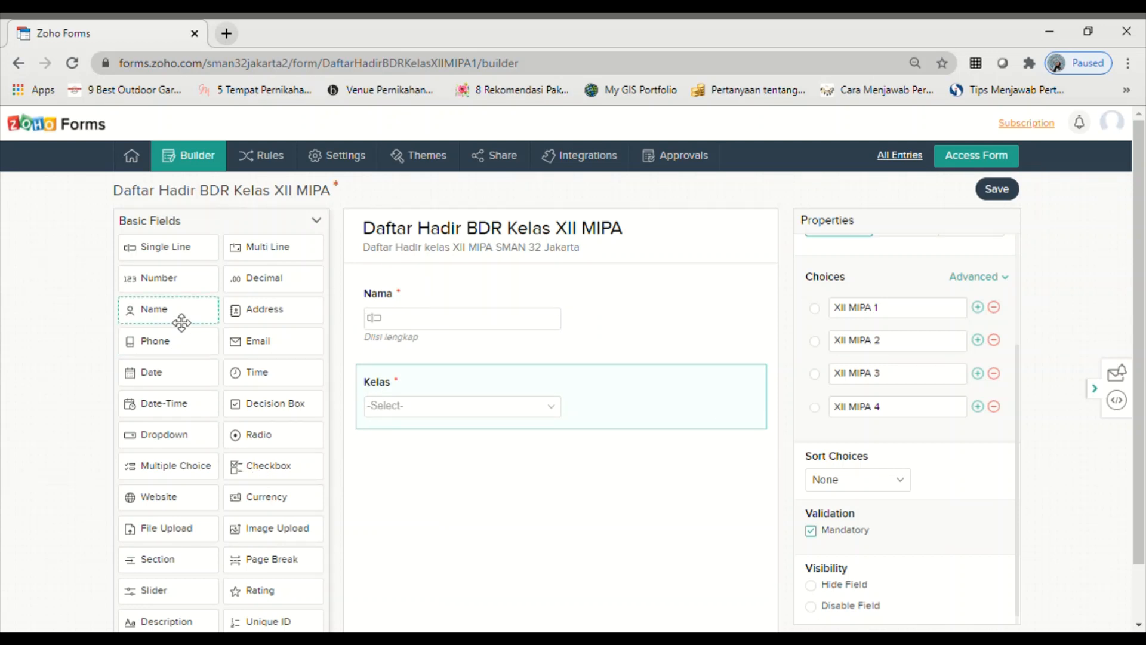
click(166, 287)
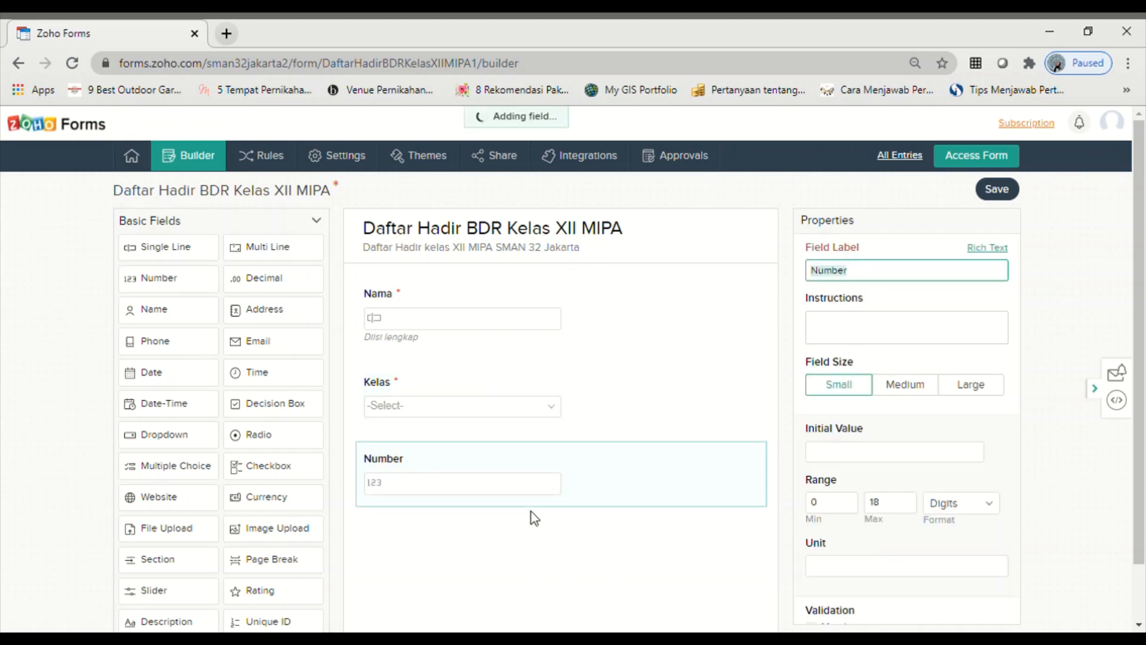
- Label the new number field 'No Absen' and tick Mandatory
text(No)
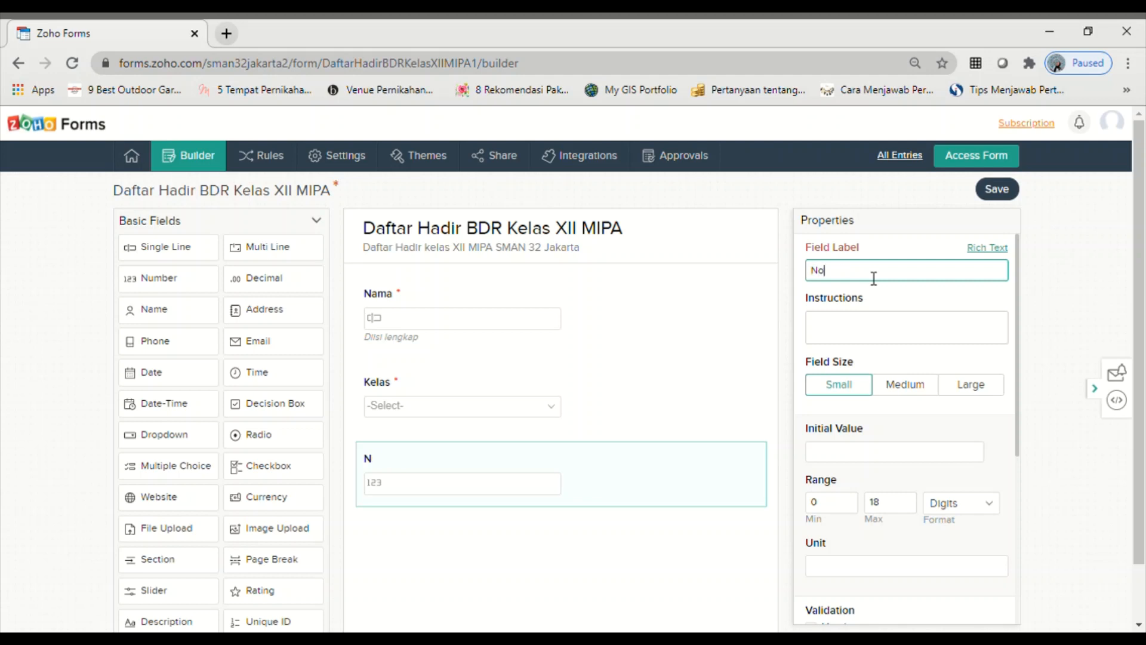
text( Abes)
key(BackSpace)
key(BackSpace)
key(BackSpace)
text(sen)
scroll(847, 501, down, 3)
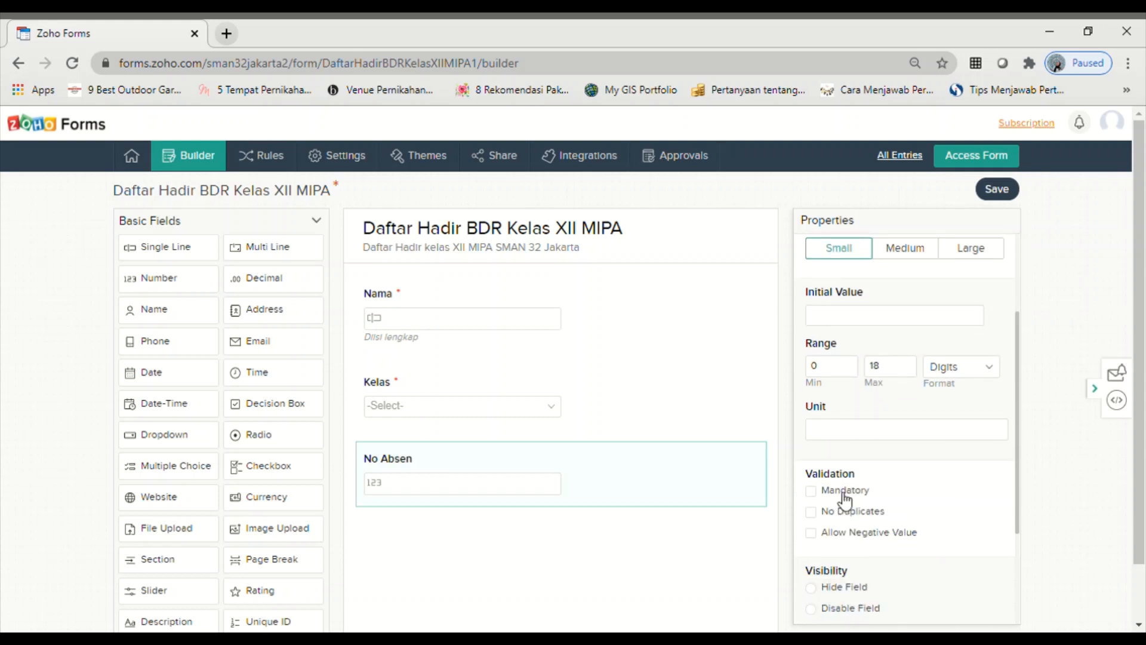
click(821, 493)
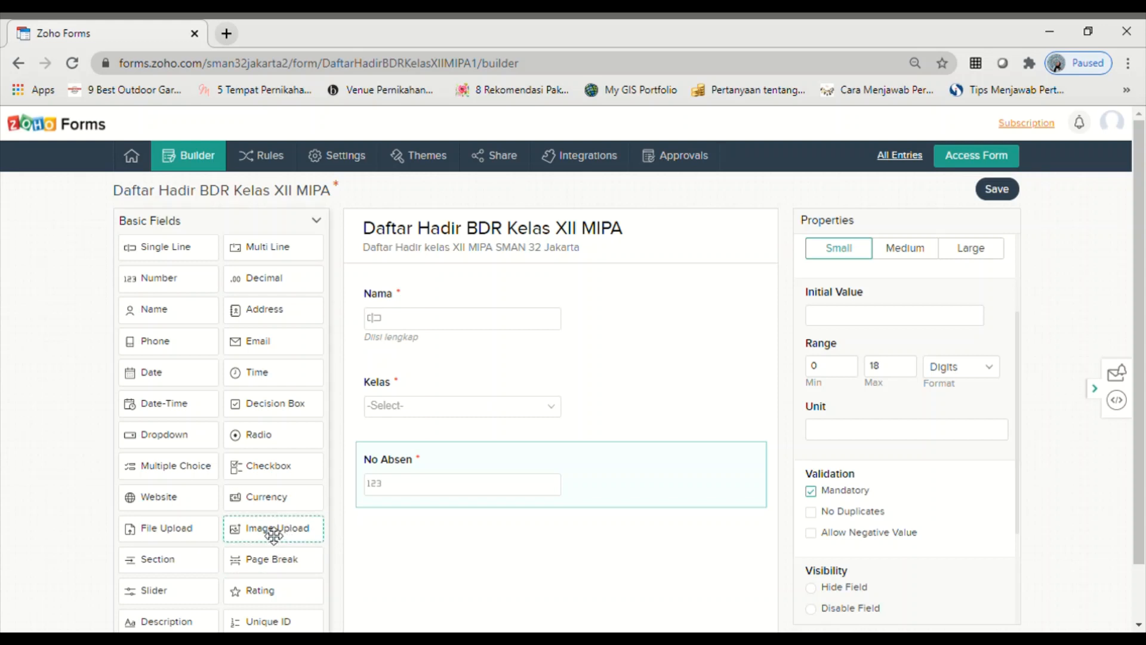
- Add an image upload field 'Unggah/uppload foto BDR' instructing 'Unggah foto anda saat belajar menggunakan seragam yang sesuai dengan hari KBM'
drag(278, 539, 384, 556)
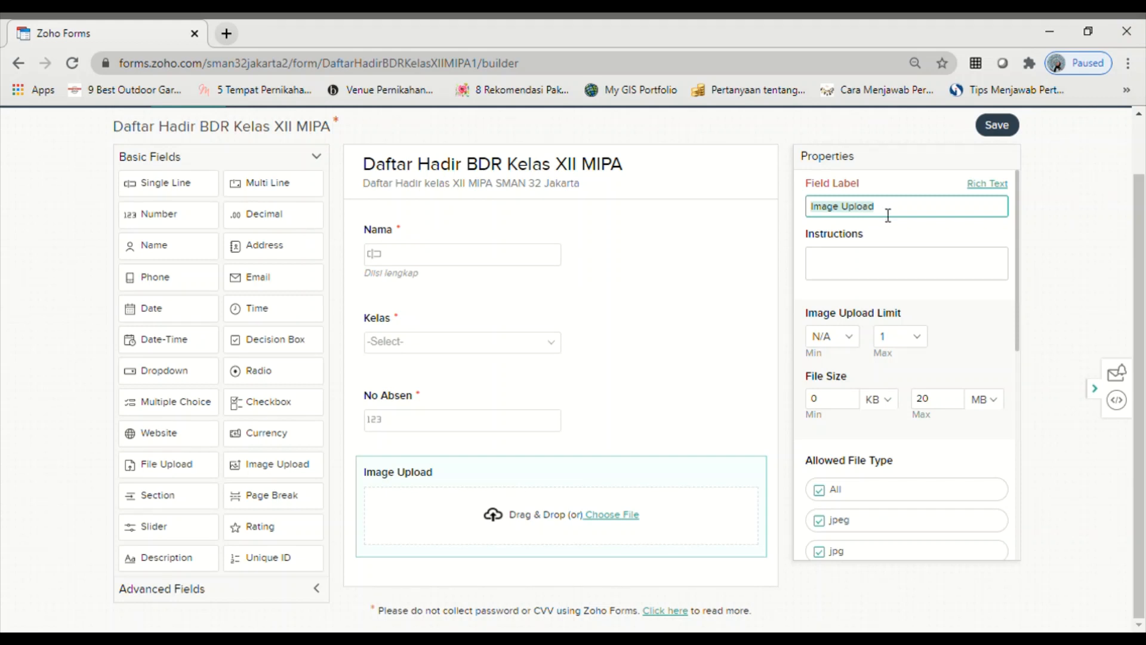
text(Unggah)
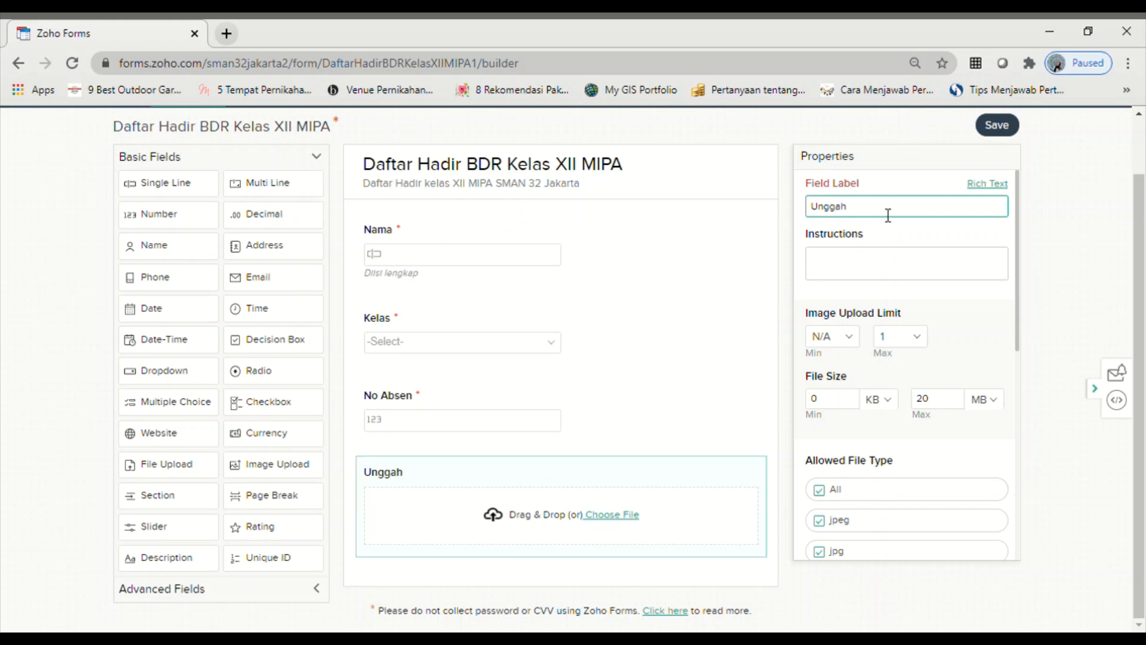
text(/uppload)
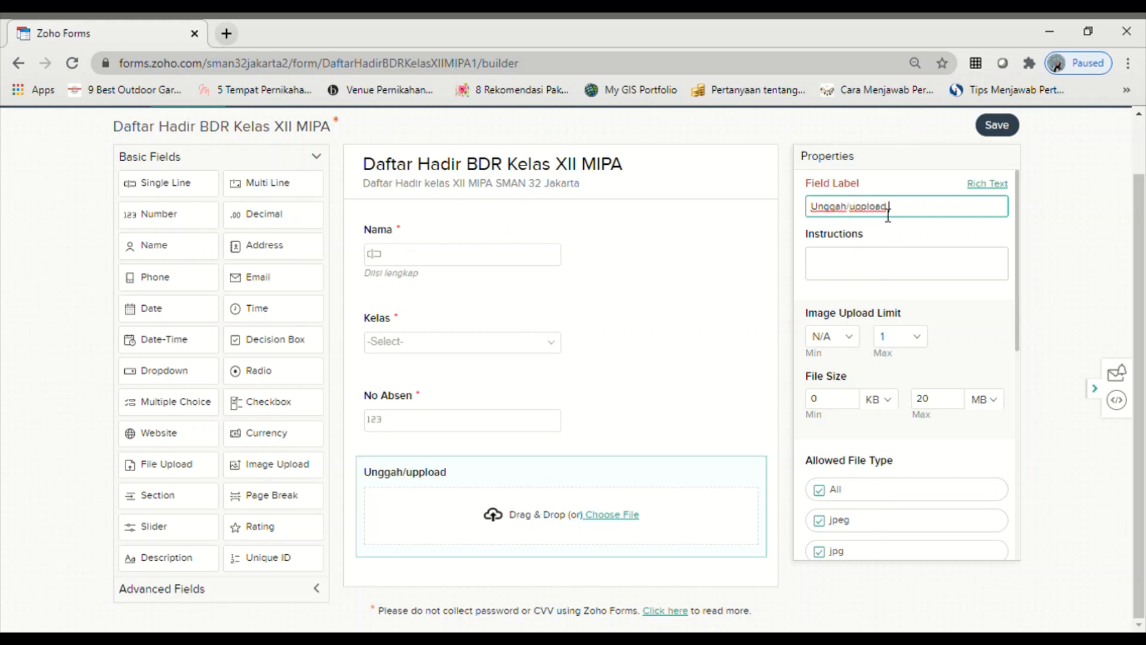
text( foto BDR)
click(882, 267)
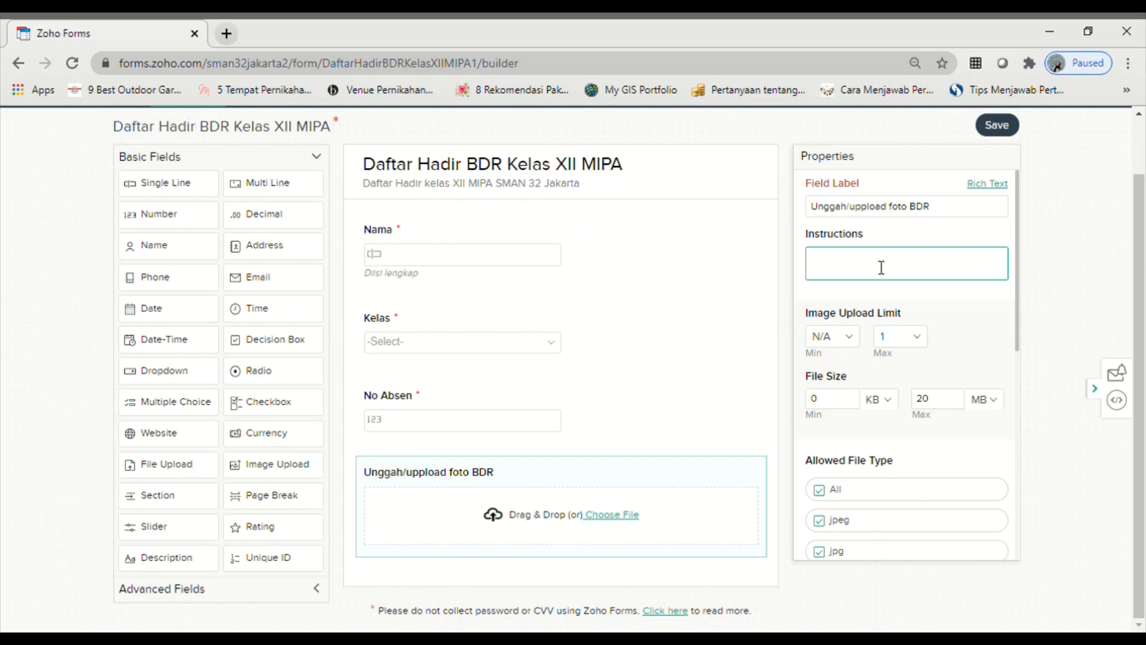
text(Unggah f)
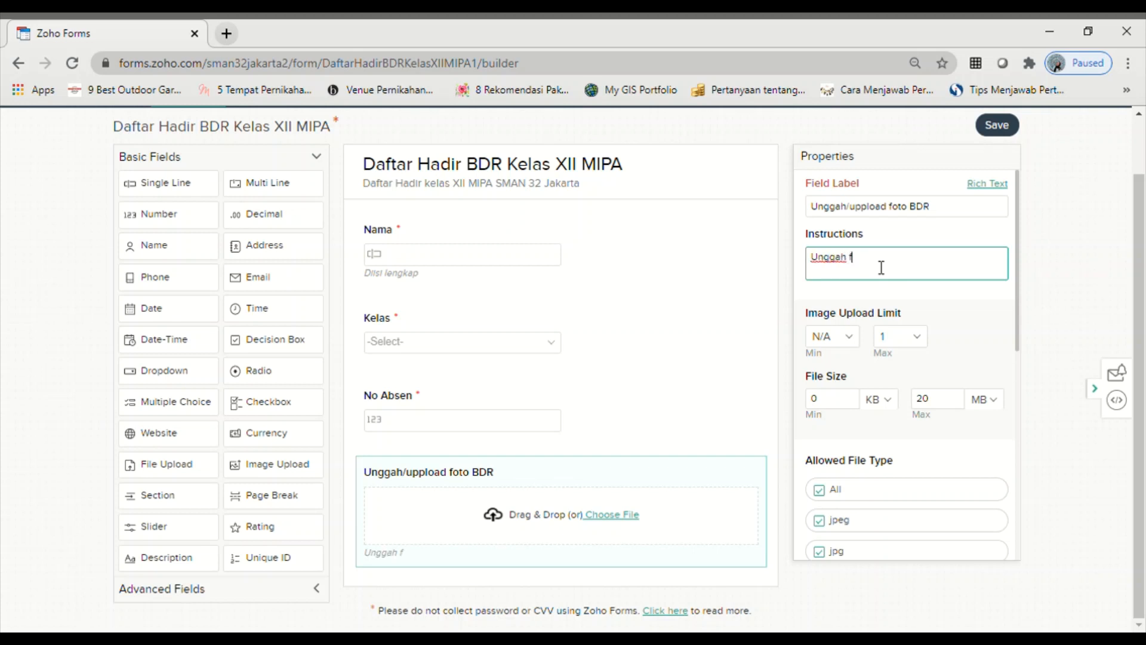
text(oto anda saat belajra)
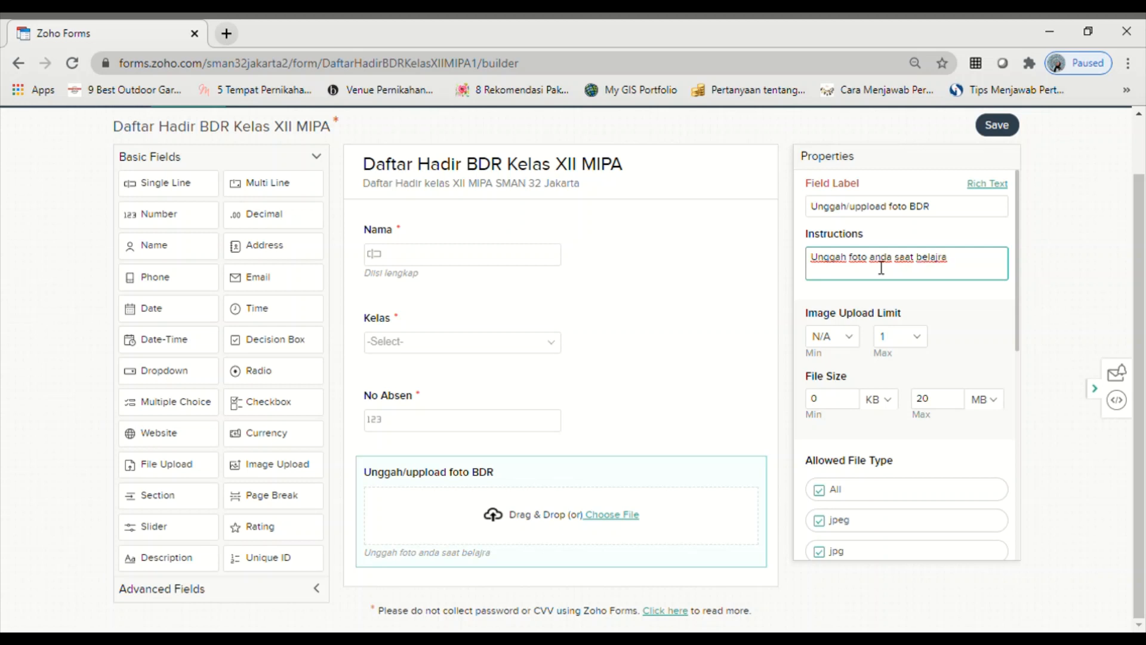
key(BackSpace)
key(BackSpace)
key(BackSpace)
text(ar menggunakan)
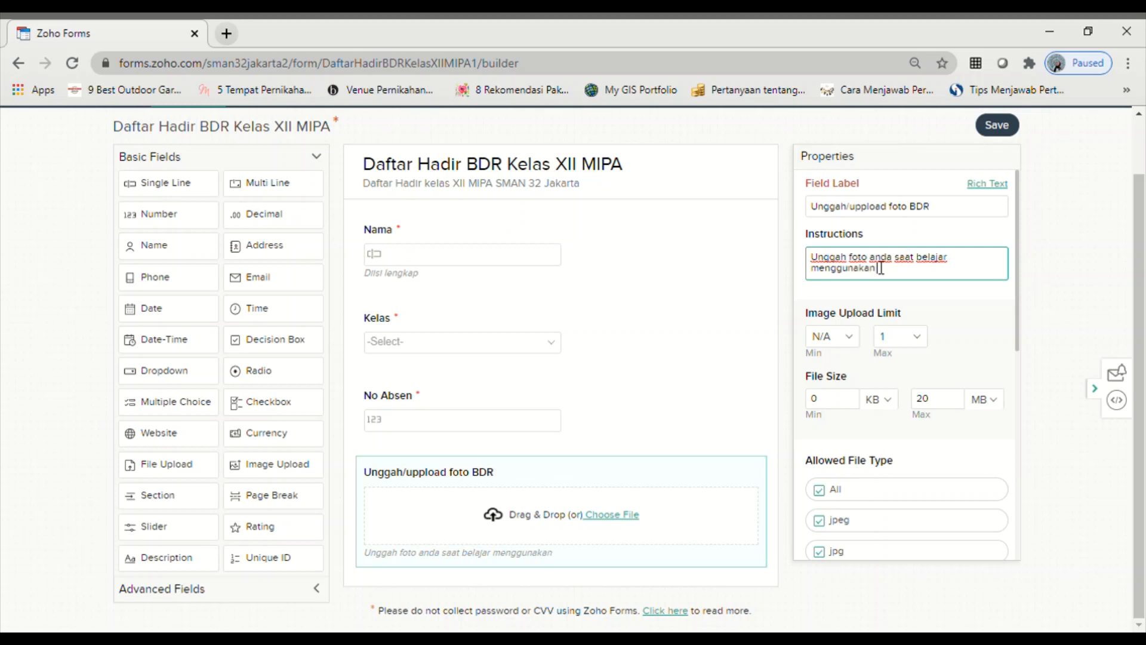
text( seragam)
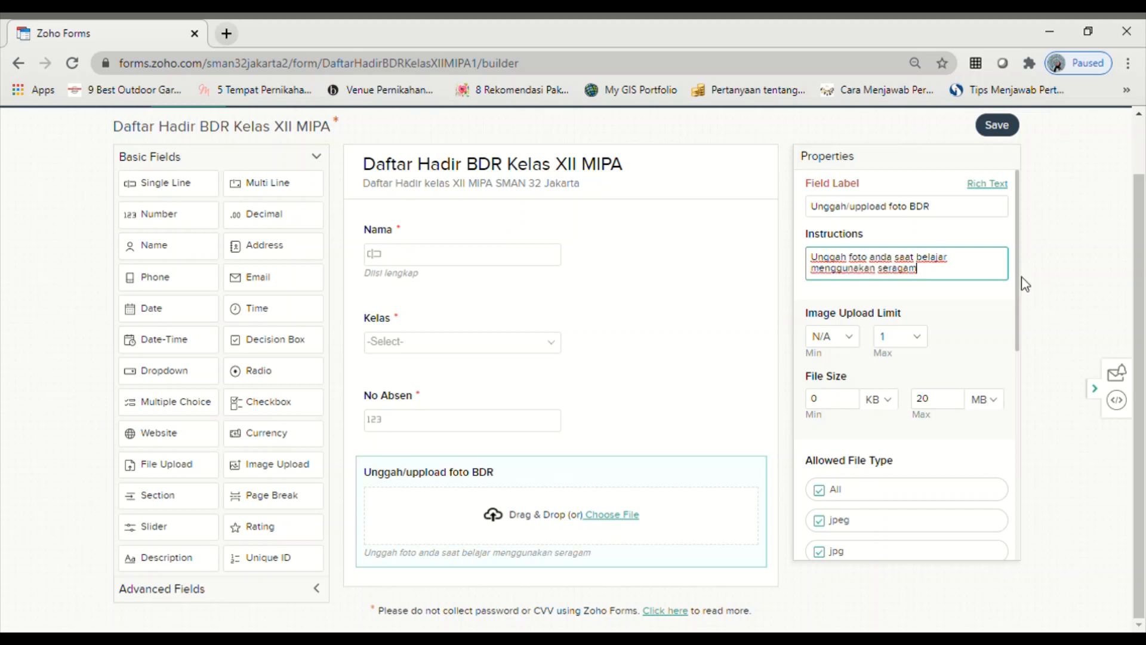
text( yang sesuai denga)
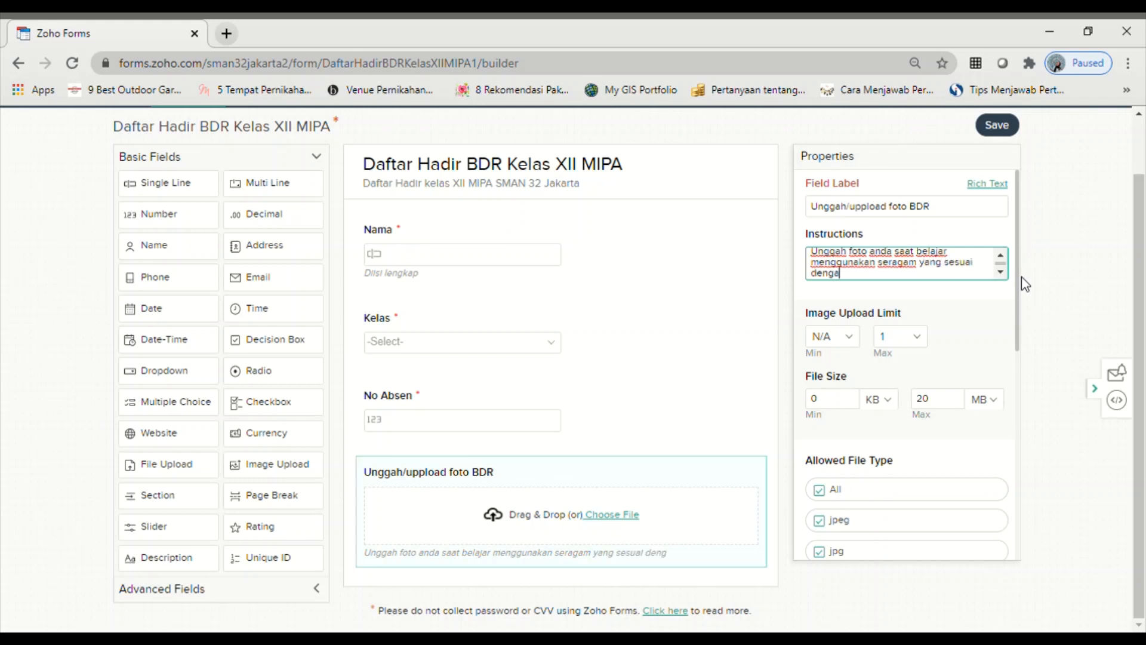
text(n hari KBM)
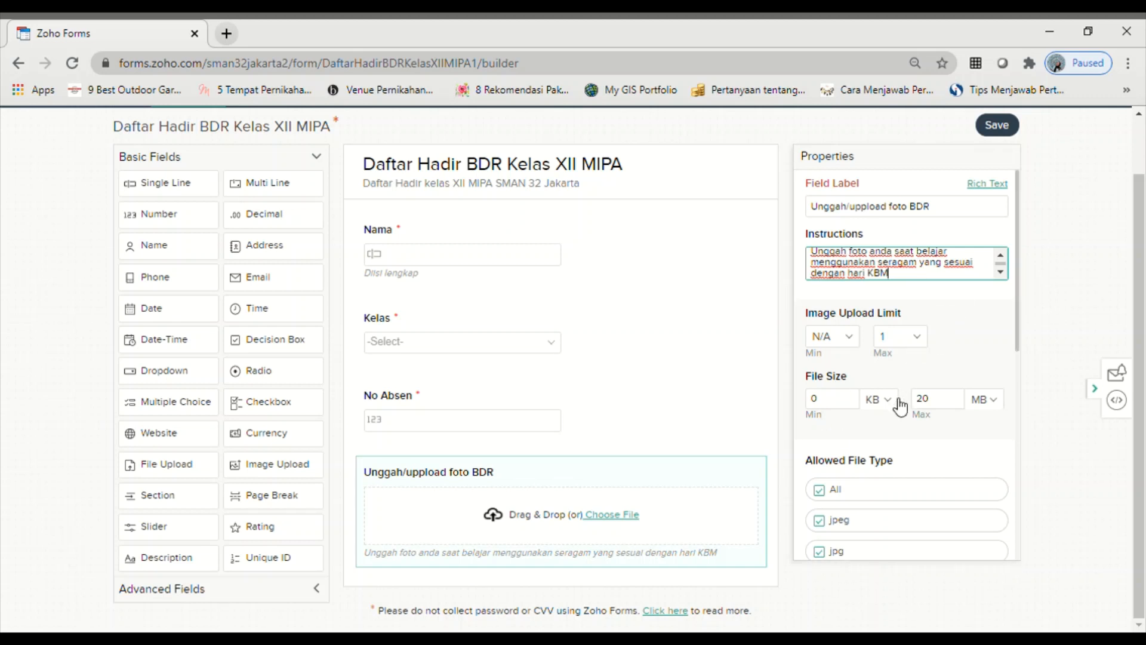
- Cap the upload's maximum file size at 20 MB and make it mandatory
click(939, 406)
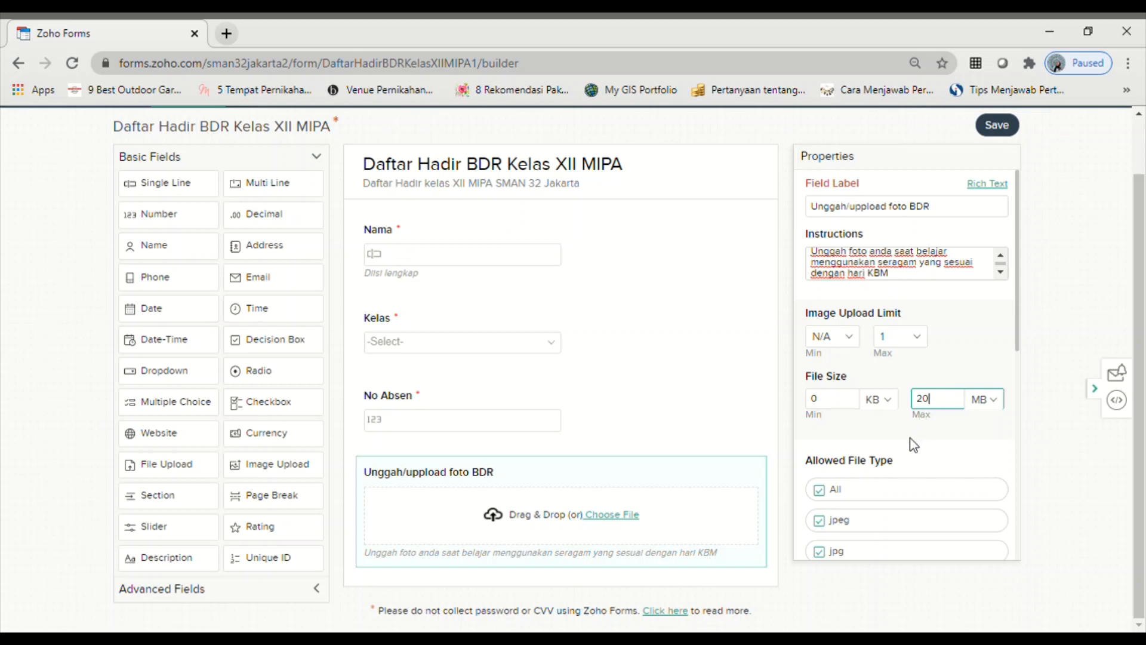
scroll(913, 445, down, 5)
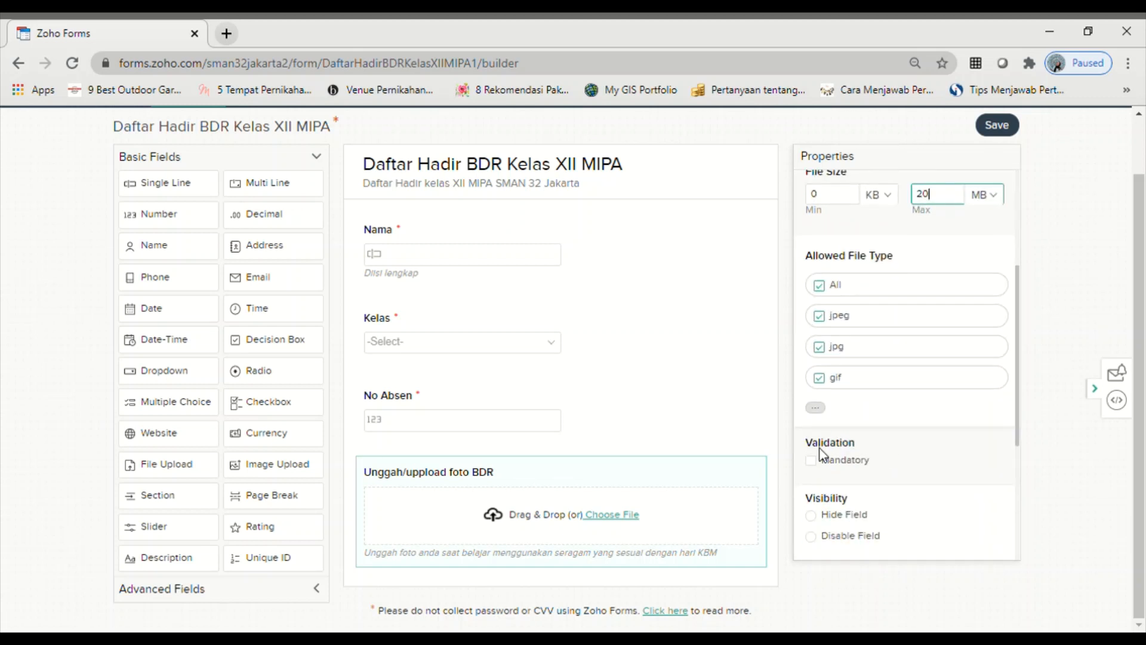
click(812, 461)
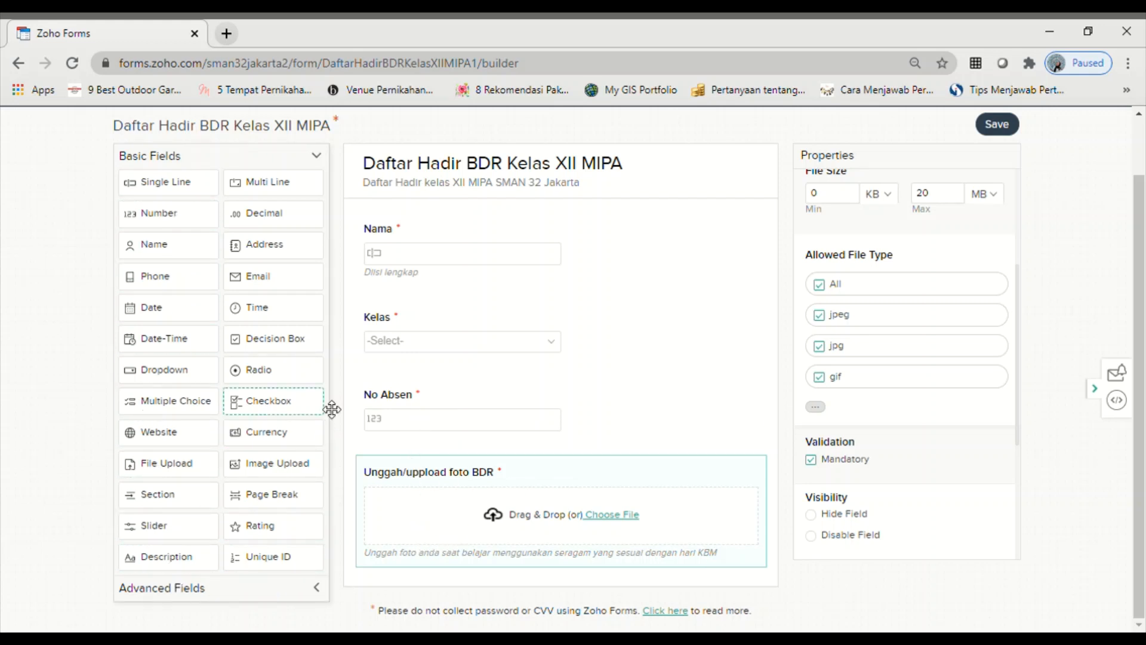
- Add a Signature field from Advanced Fields, label it 'Tanda tangan', and mark it mandatory
click(320, 159)
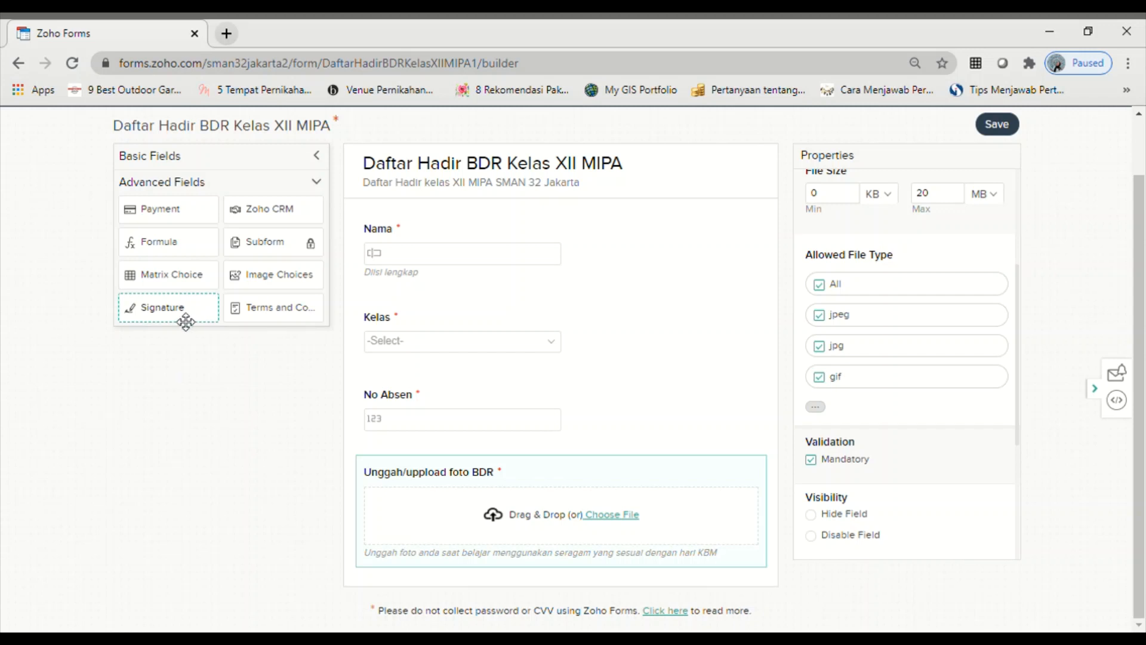
click(159, 316)
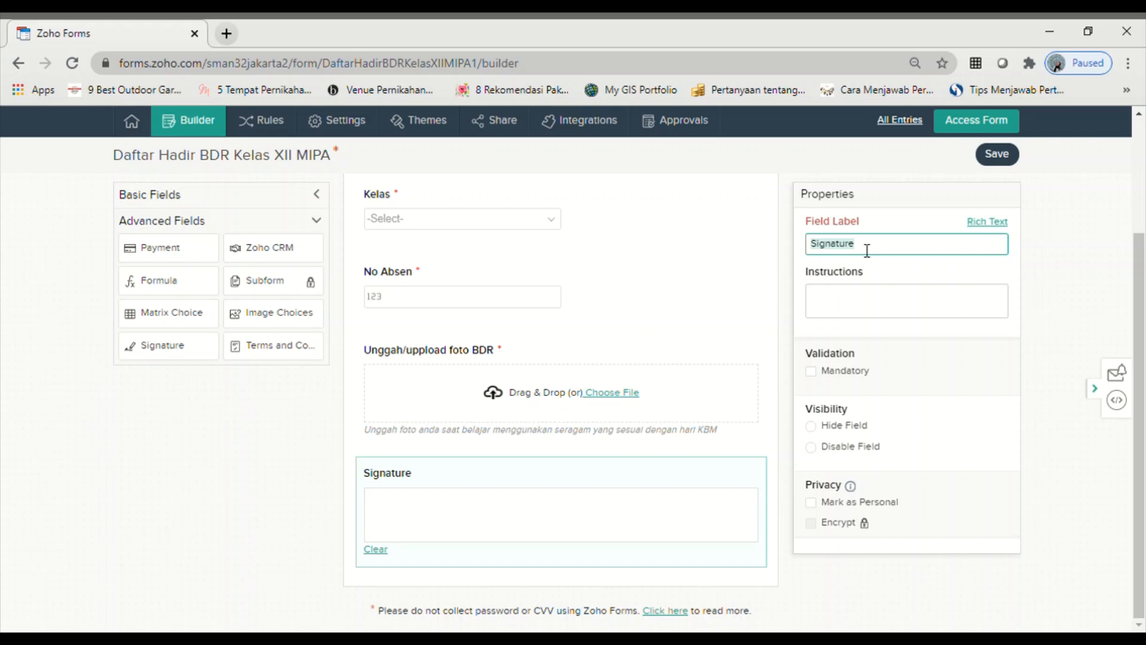
text(Tanda )
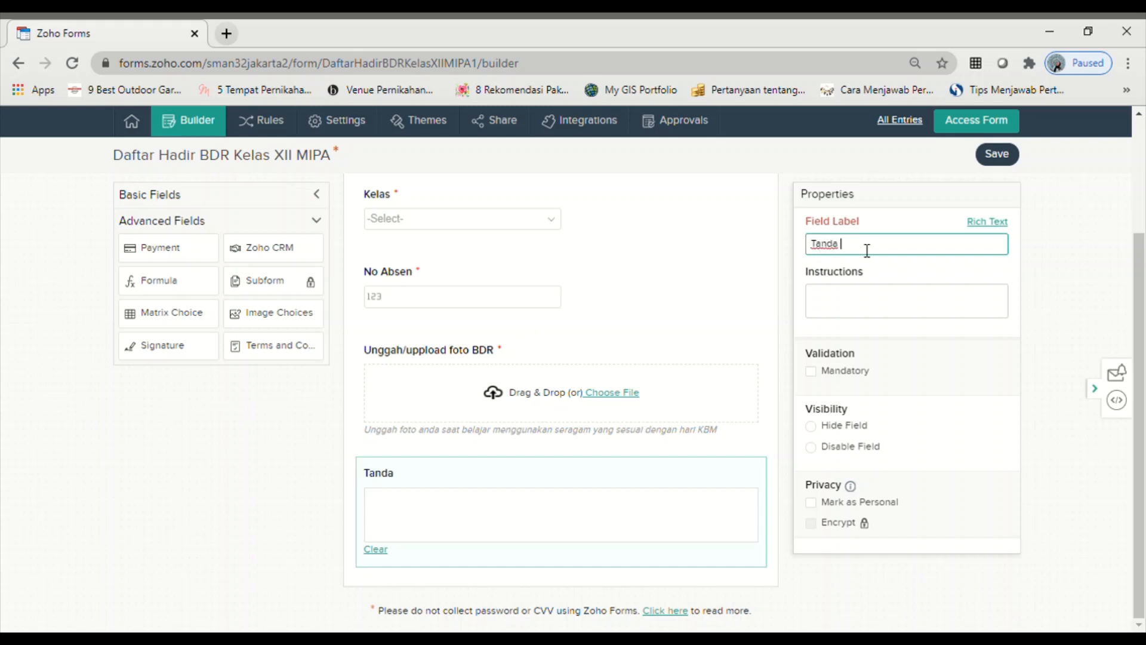
text(tangan)
click(817, 372)
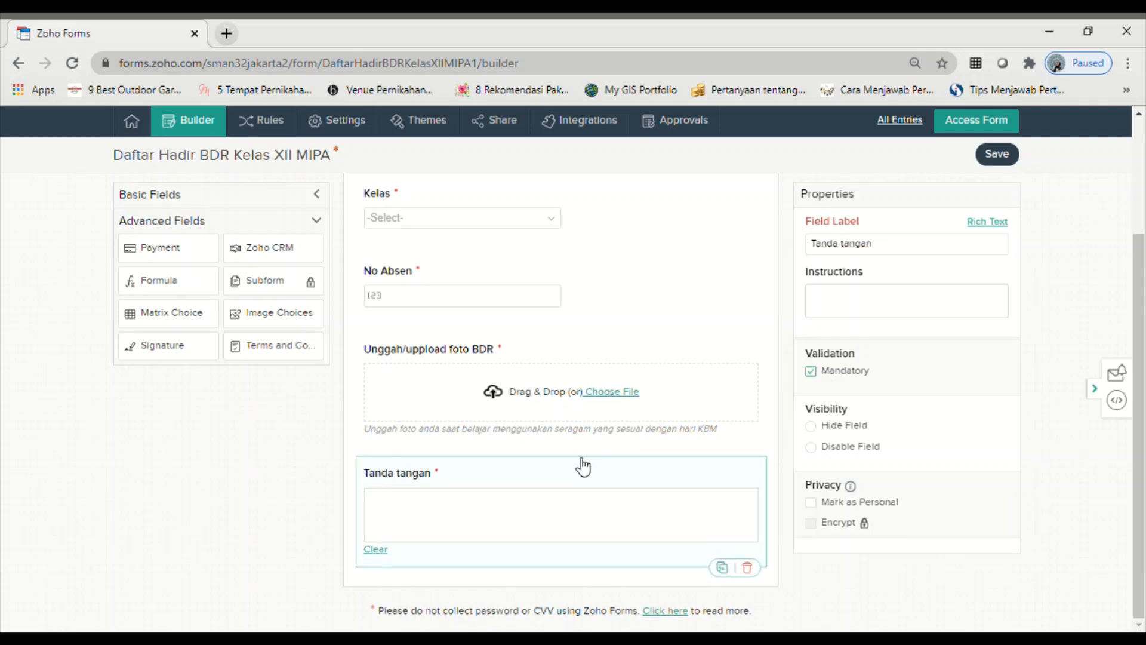
scroll(576, 471, up, 3)
scroll(577, 471, down, 5)
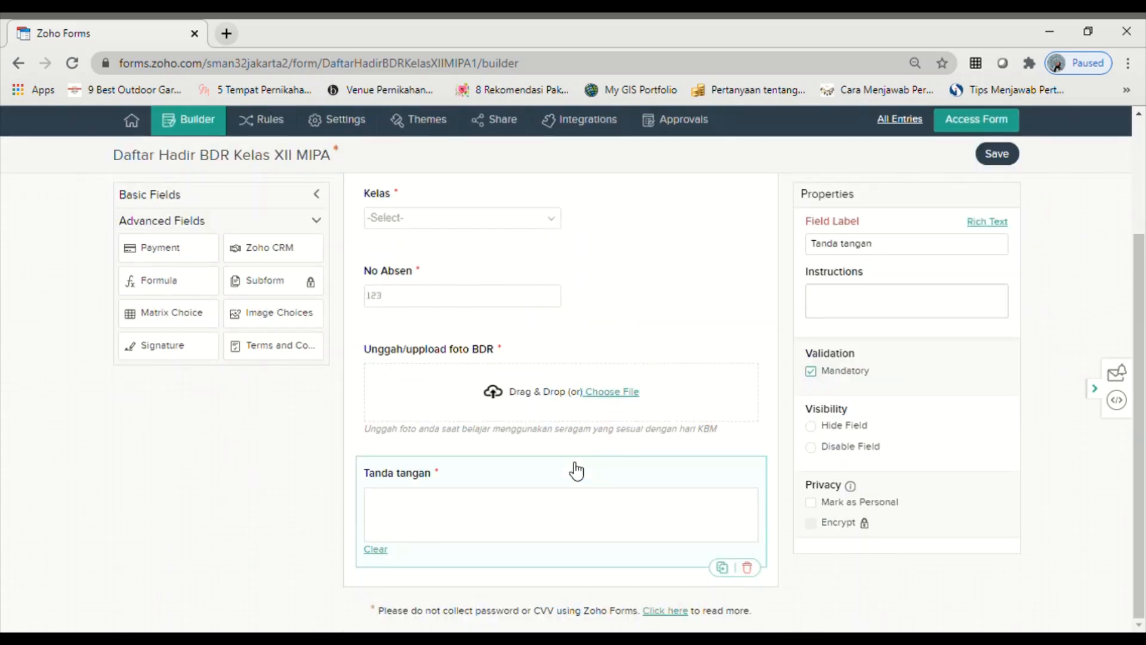
scroll(575, 469, up, 5)
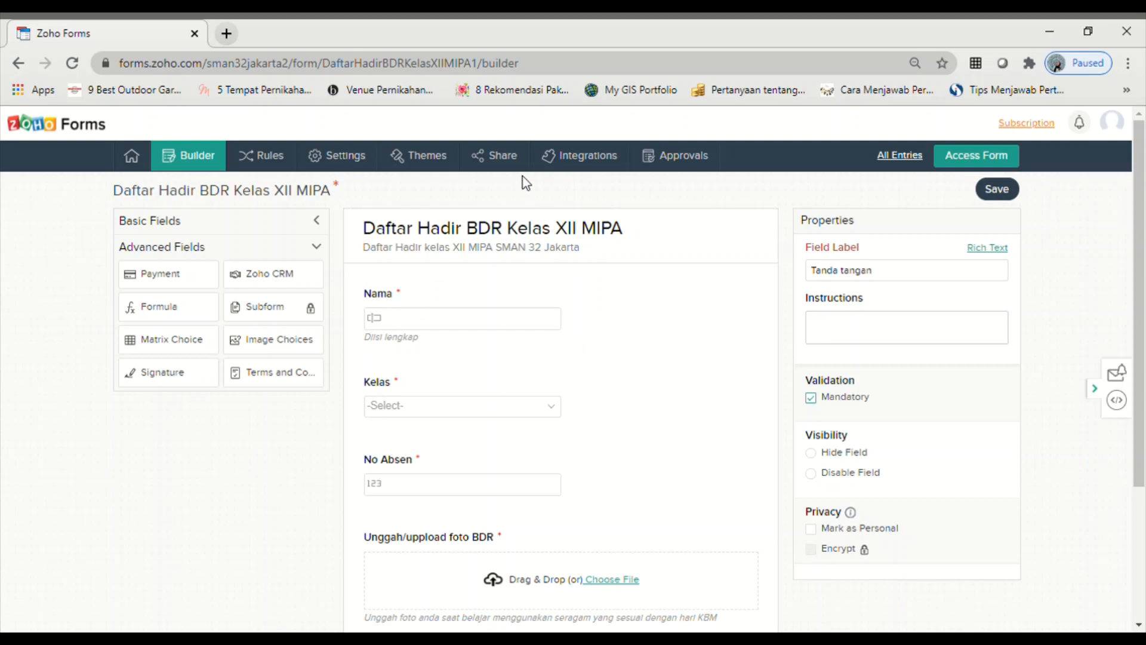
- Add a mandatory Date-Time field labelled 'Tanggal' and drag it toward the top of the form
click(321, 222)
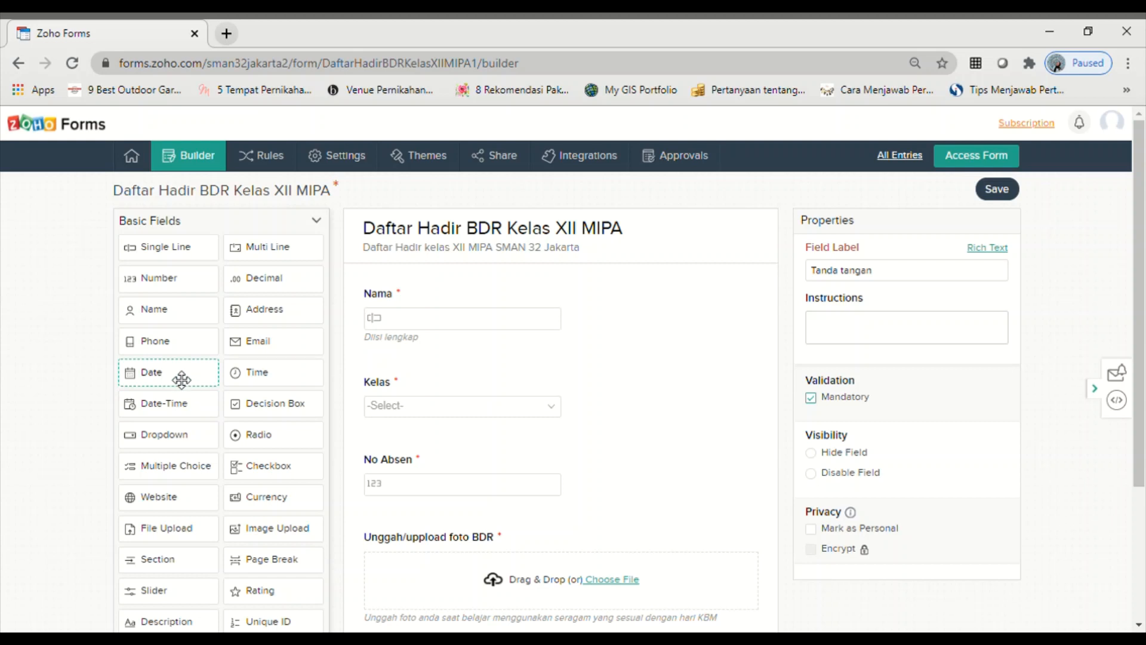
click(163, 413)
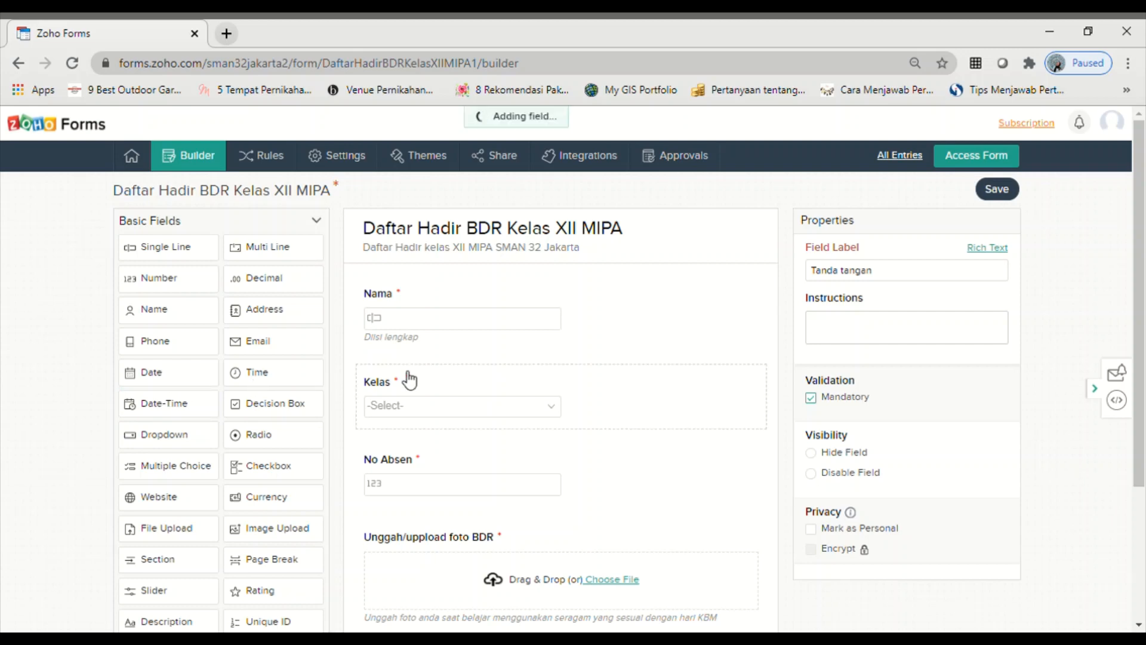
key(BackSpace)
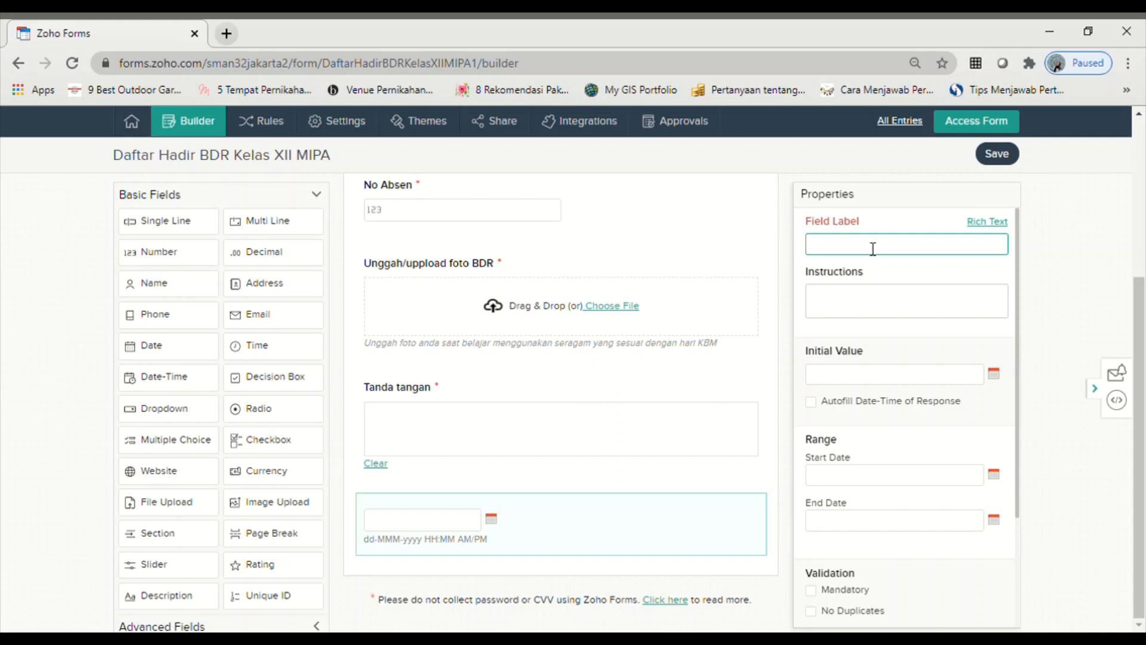
text(Tanggal)
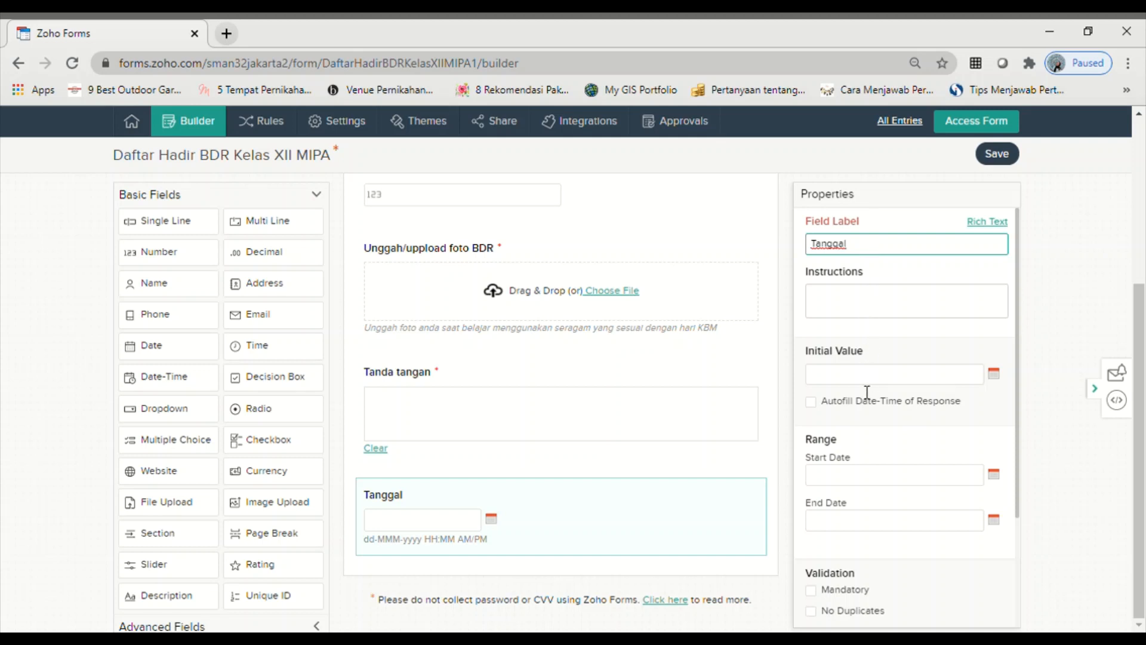
scroll(867, 392, down, 1)
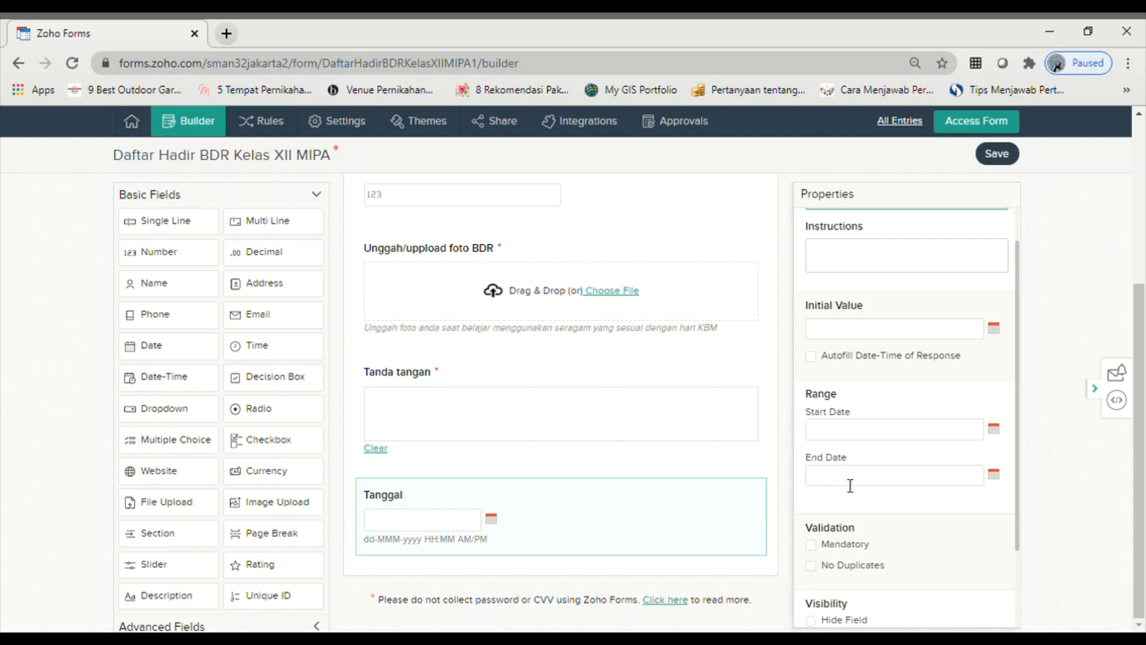
scroll(845, 492, down, 2)
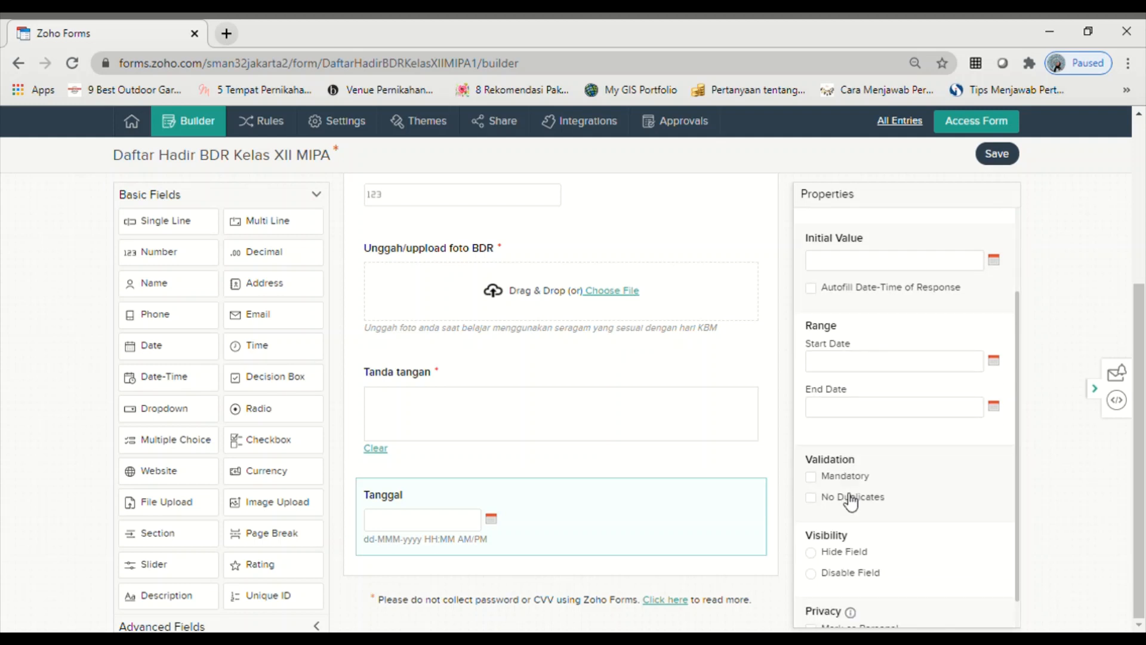
click(812, 476)
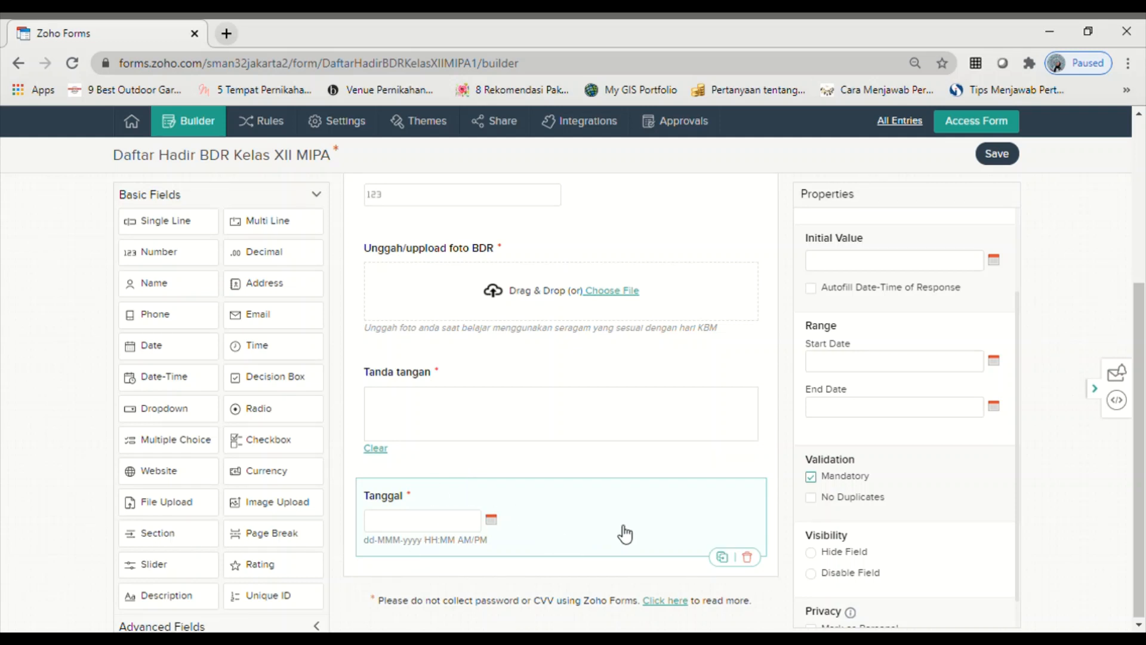
scroll(621, 541, up, 3)
scroll(616, 544, down, 3)
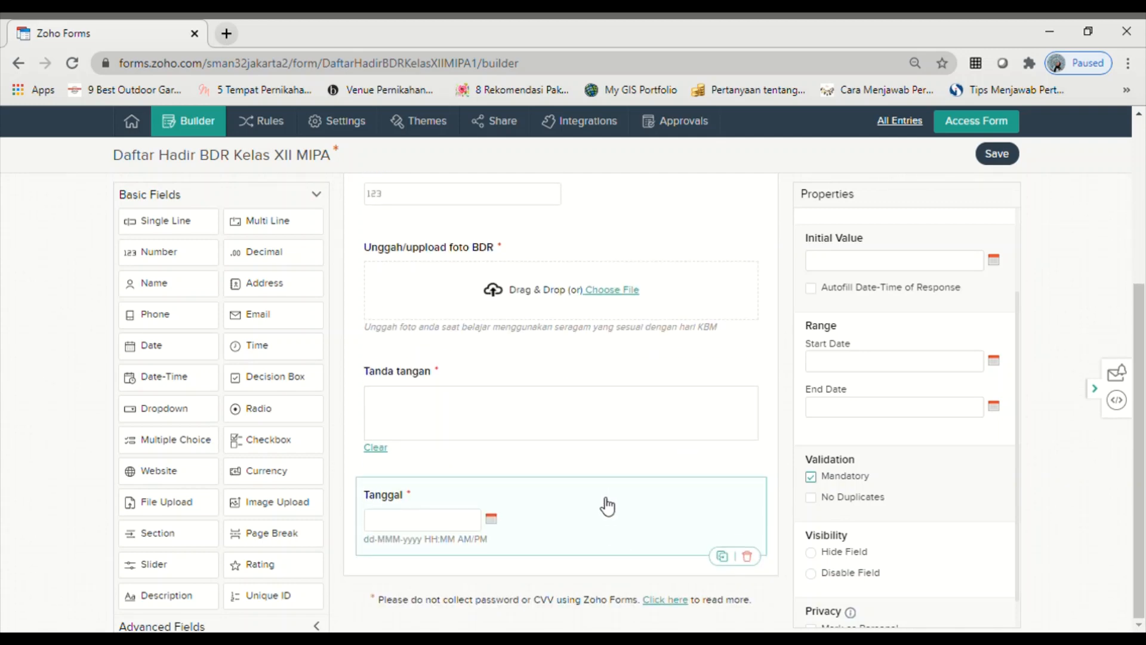
drag(606, 494, 590, 165)
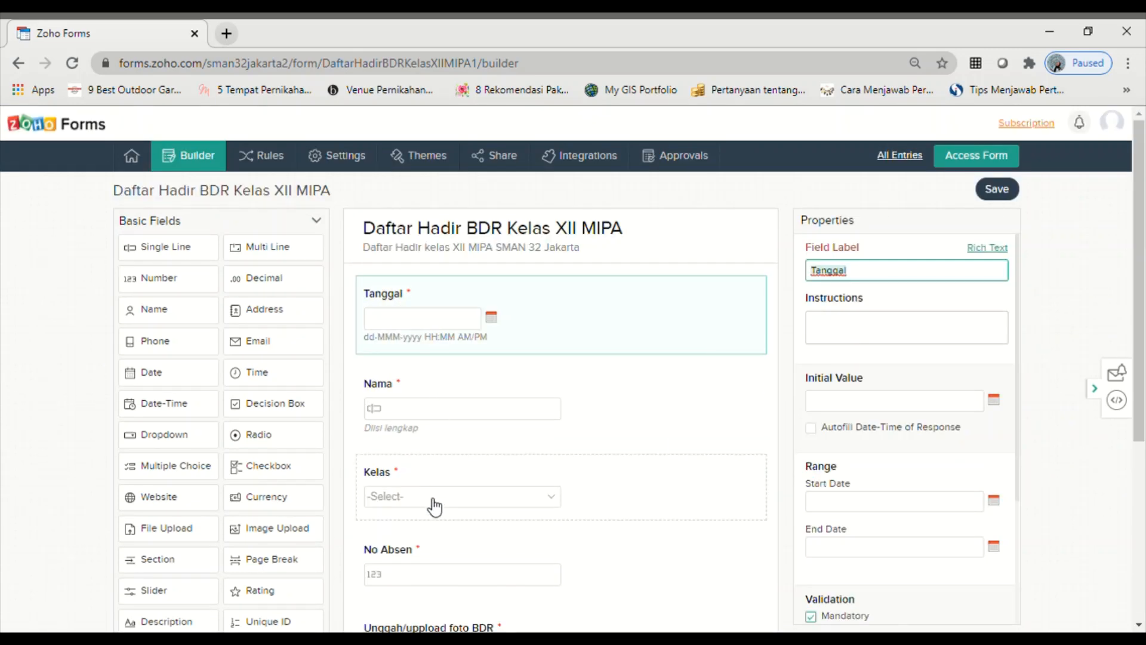
- Check that Tanggal now sits above Nama, then save the form
scroll(433, 507, down, 2)
scroll(474, 531, down, 3)
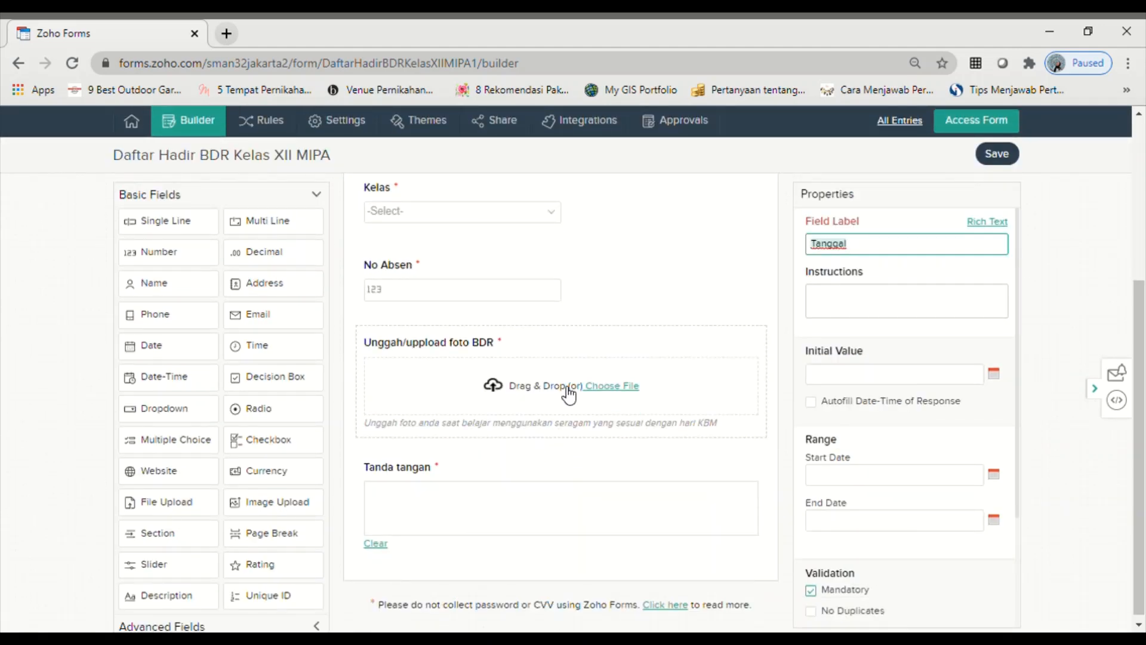
scroll(532, 517, down, 1)
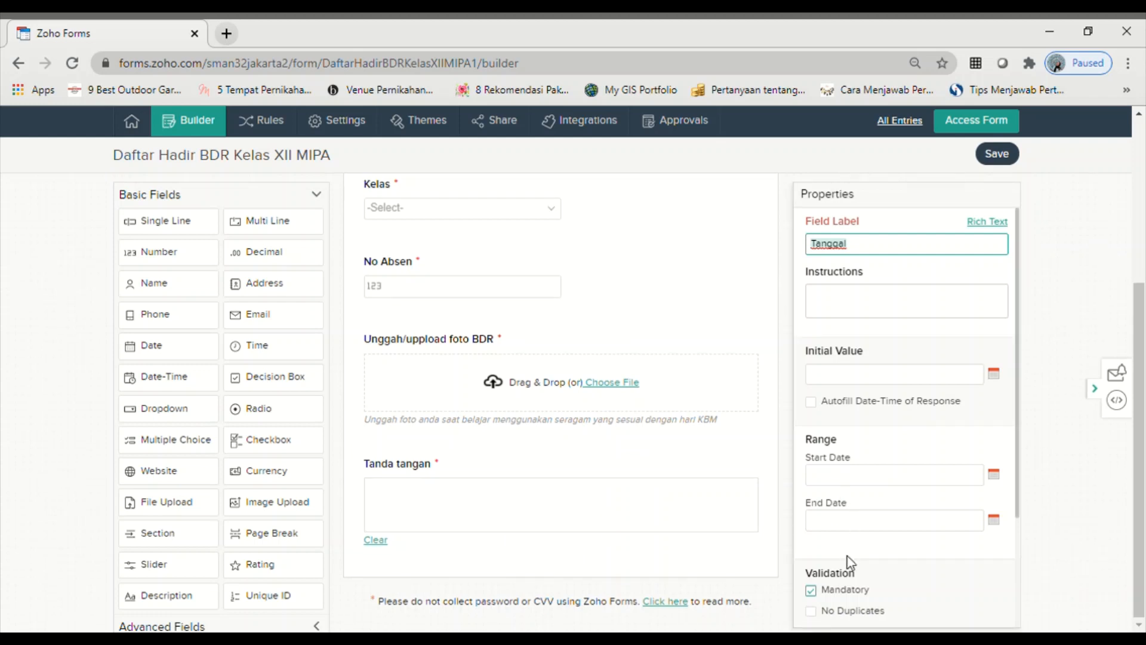
scroll(850, 561, up, 5)
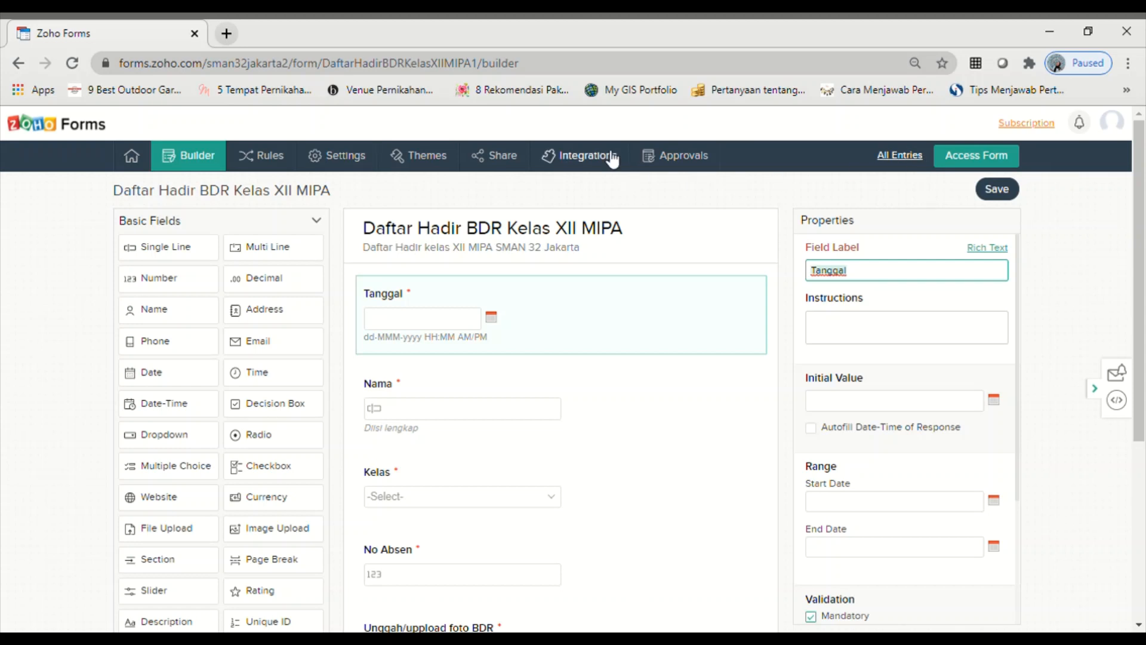
click(1002, 191)
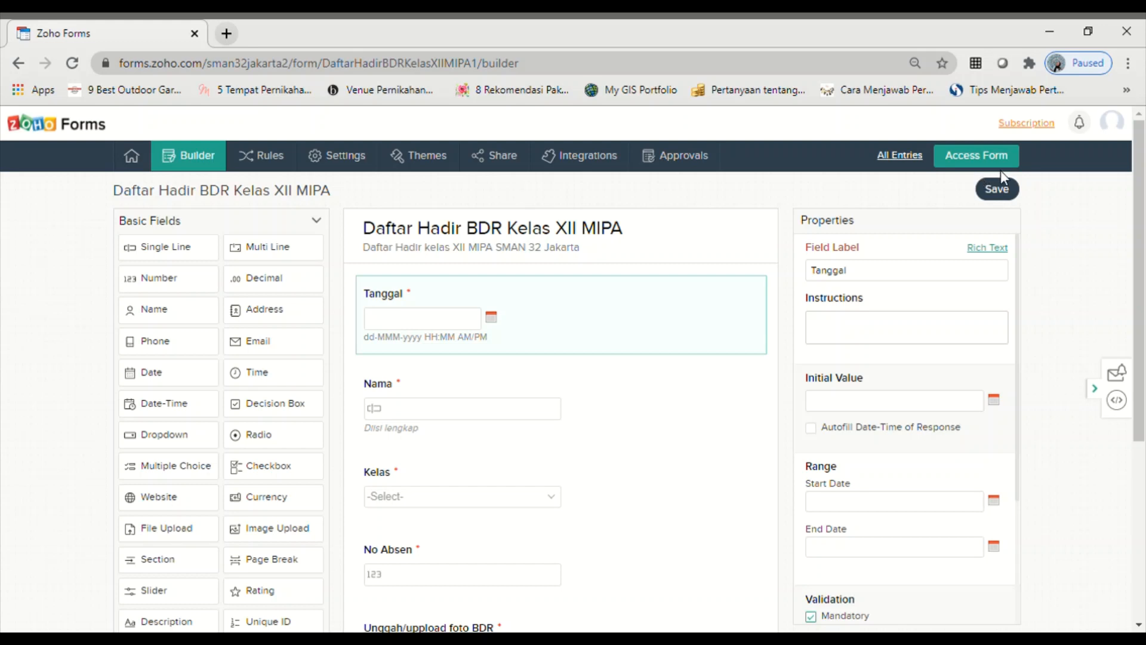
- Open the form's Themes gallery and browse the available themes
click(436, 159)
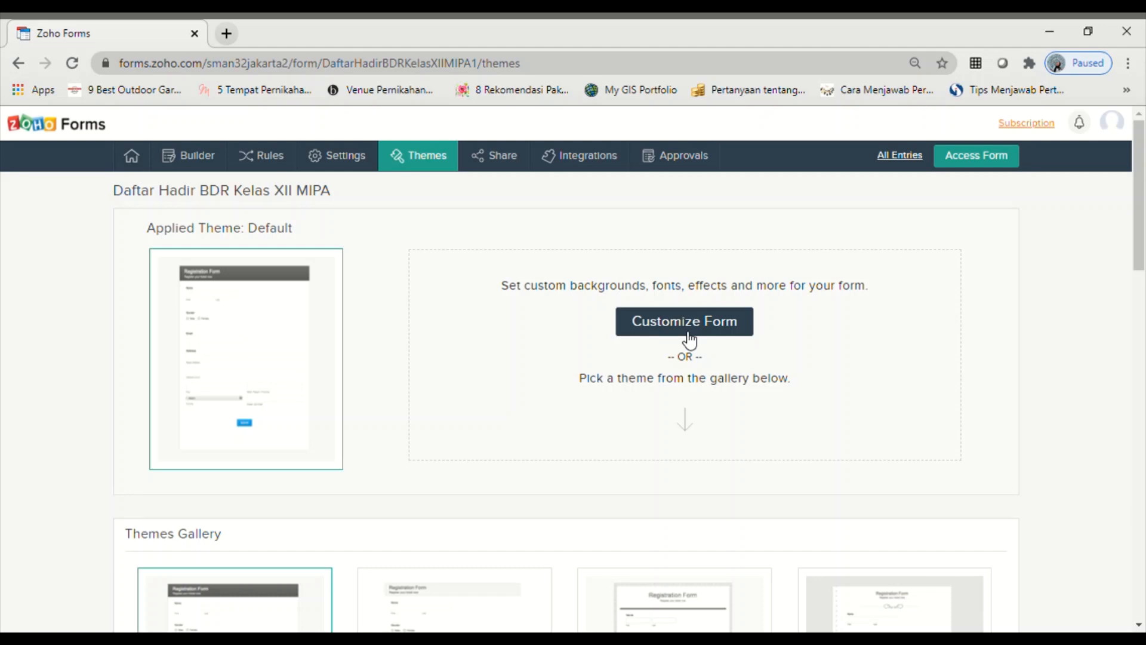
scroll(645, 395, down, 6)
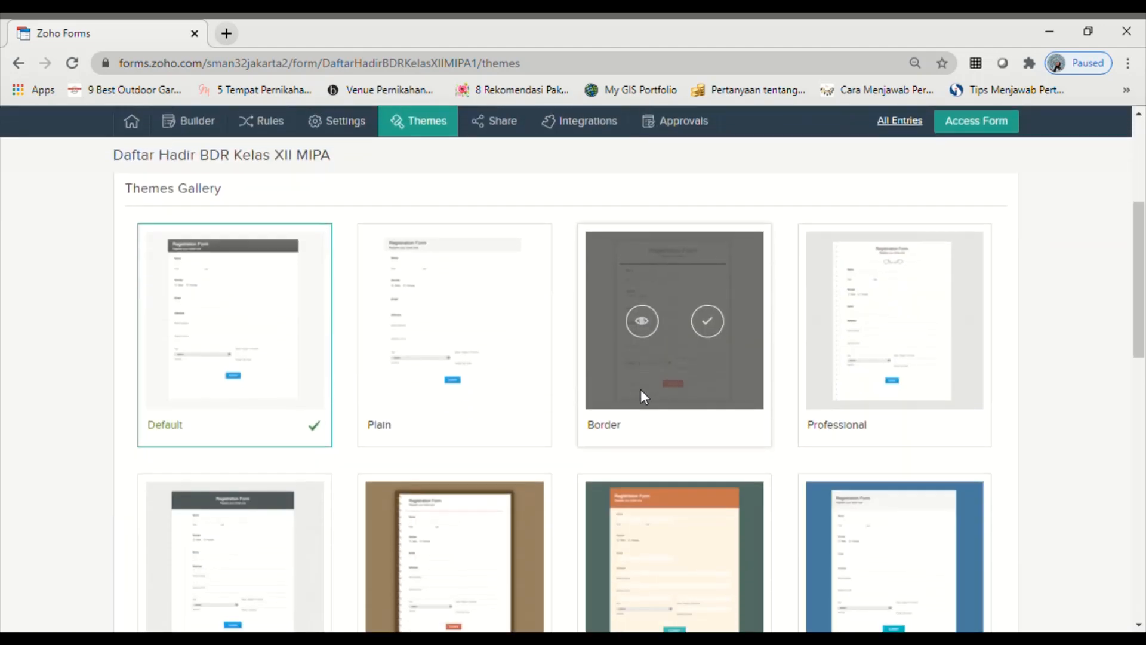
scroll(472, 403, up, 3)
scroll(522, 398, down, 5)
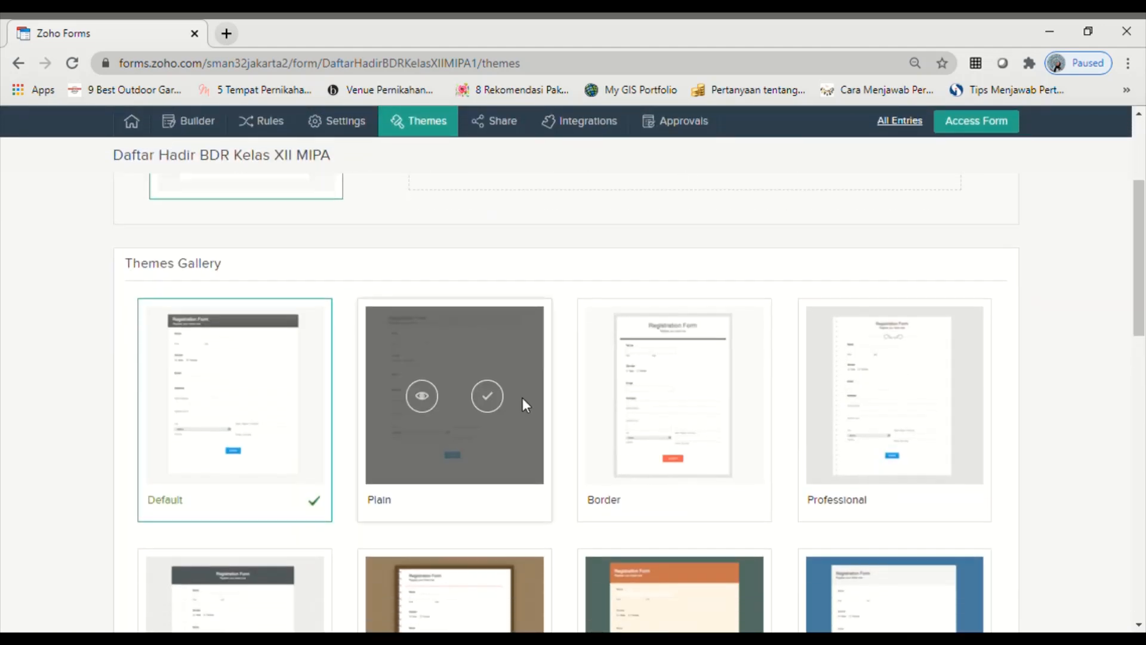
scroll(523, 399, up, 7)
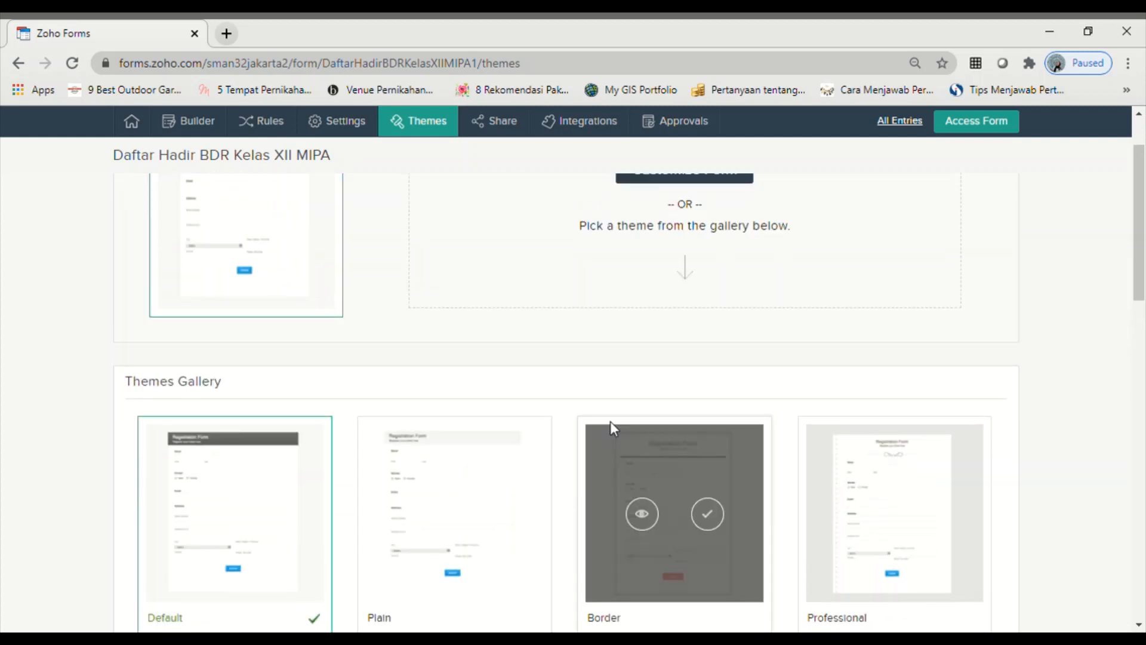
mouse_move(508, 483)
scroll(510, 486, down, 4)
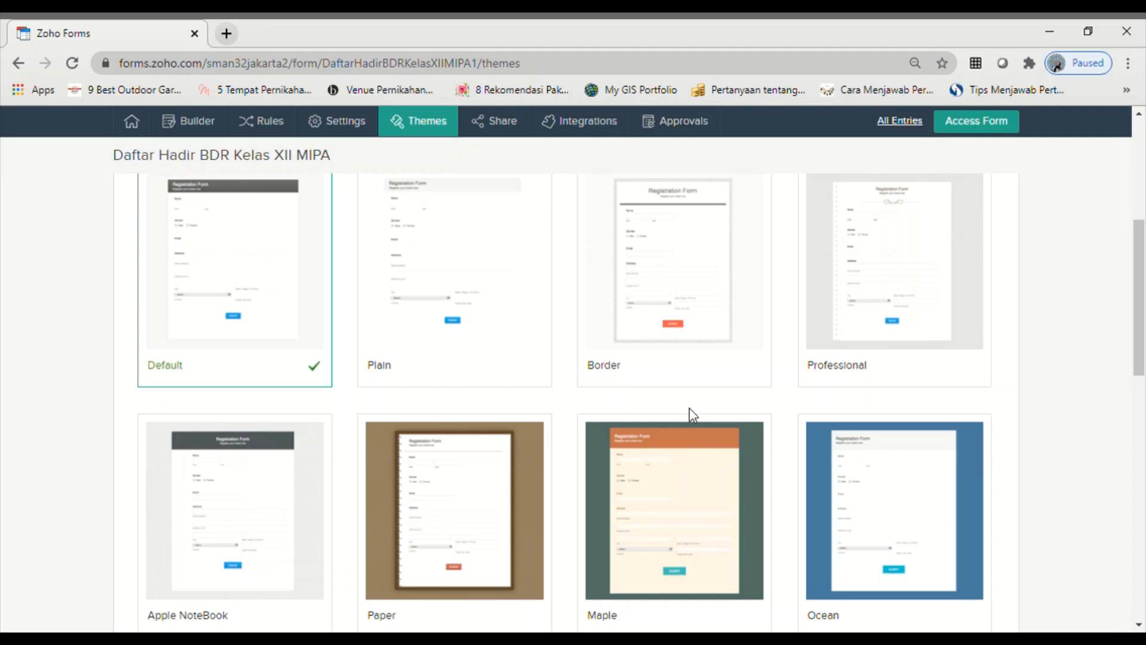
scroll(692, 415, down, 3)
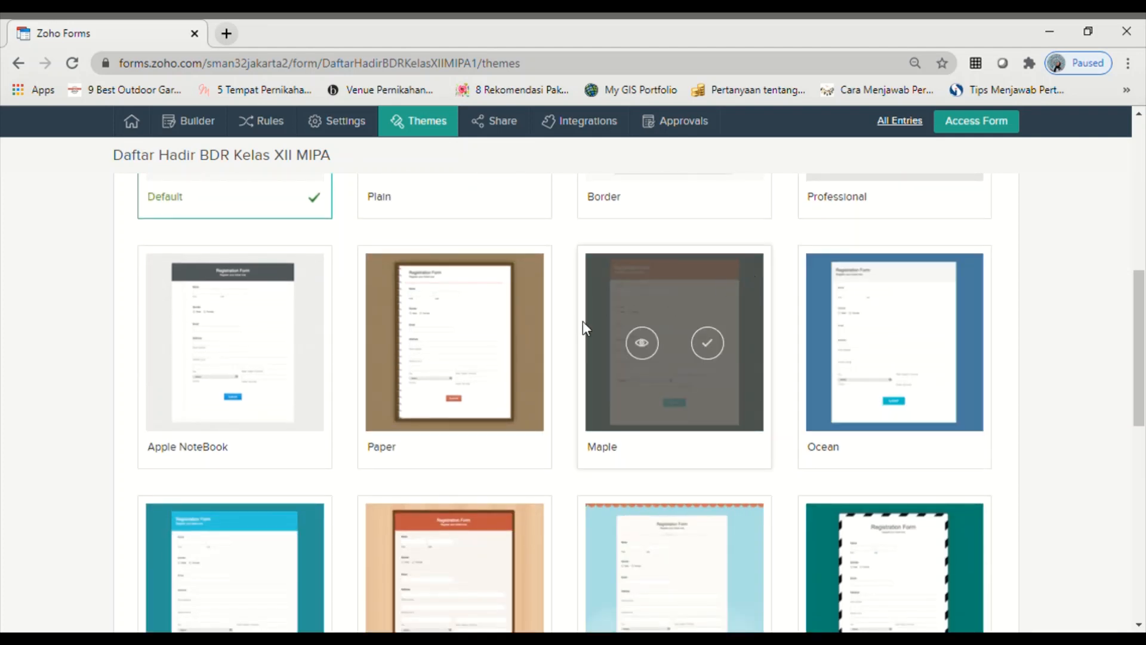
- Preview the Paper theme, then go back to the form builder
mouse_move(442, 361)
click(424, 343)
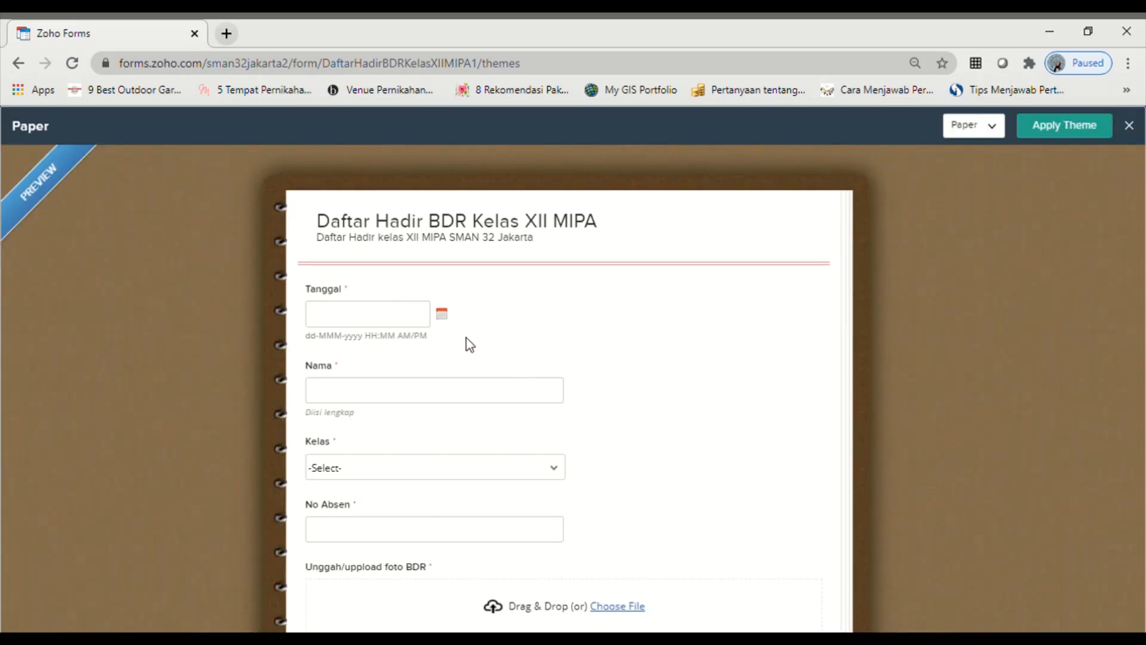
scroll(424, 518, down, 5)
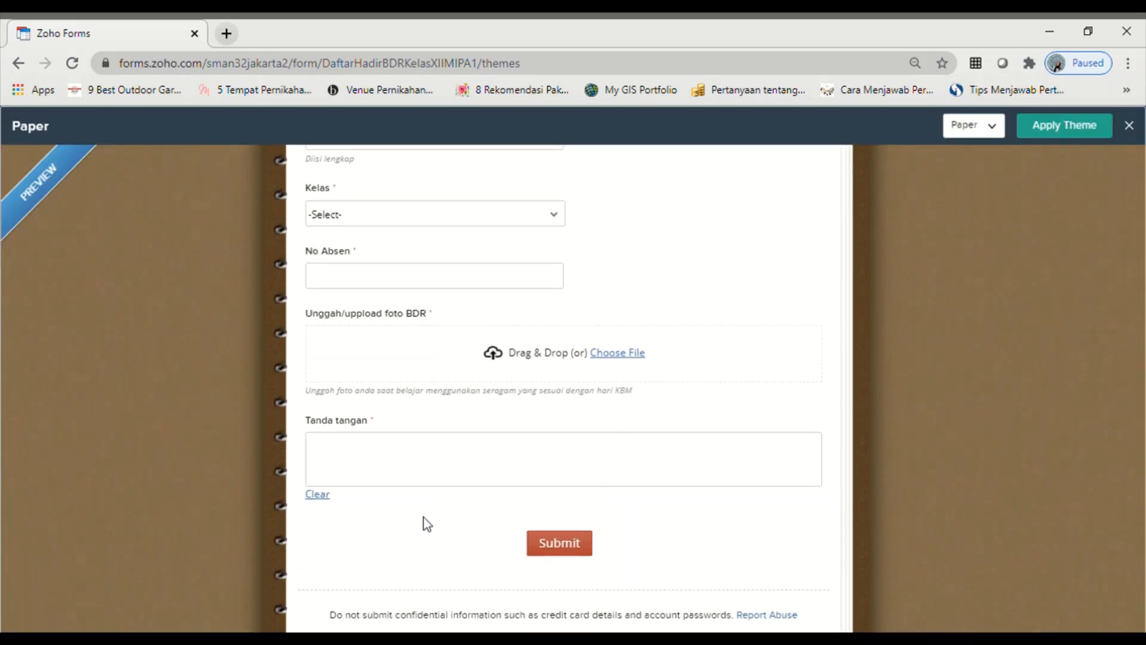
scroll(570, 520, up, 5)
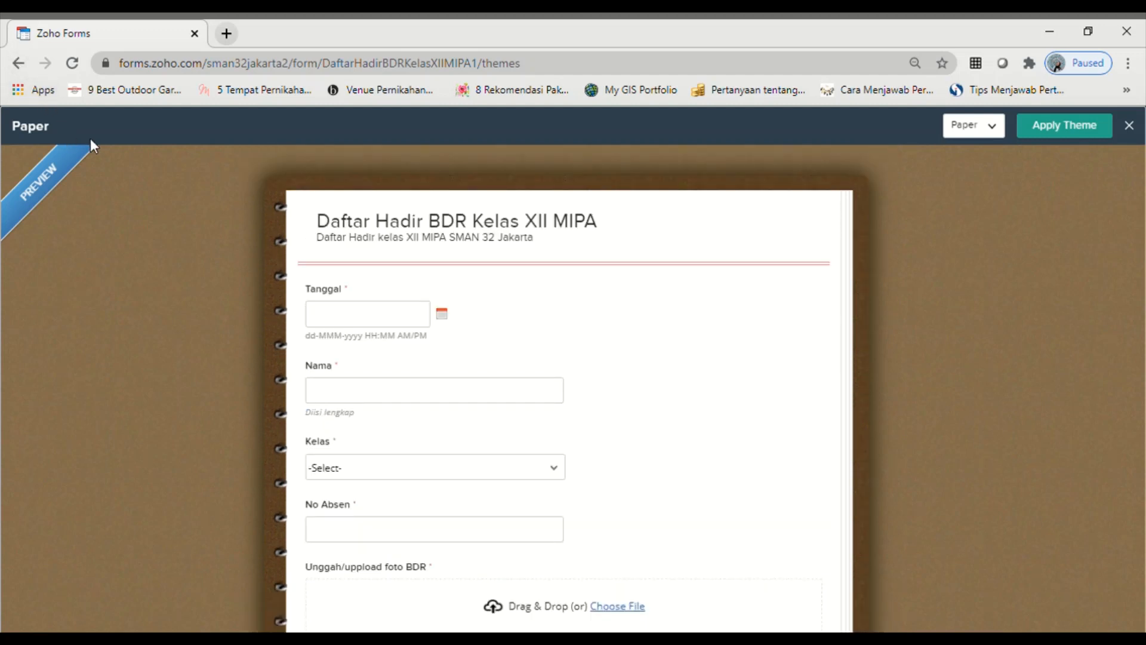
click(18, 63)
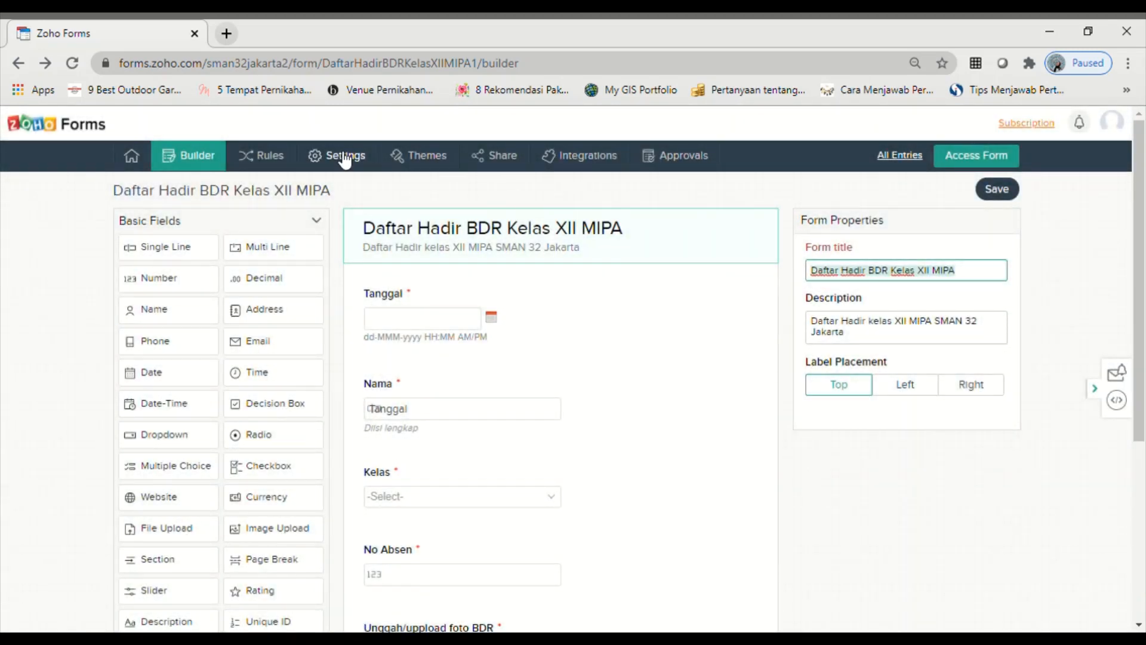
- In the form settings, search 'jakarta' and set the time zone to West Indonesia Time (Asia/Jakarta)
click(344, 157)
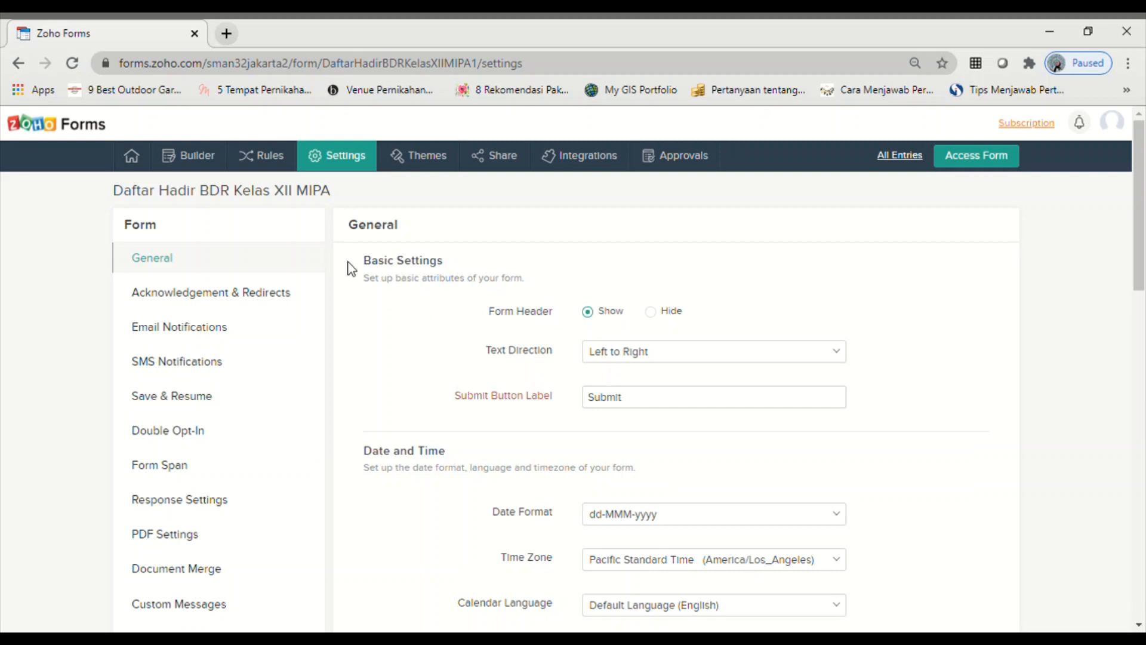
scroll(630, 466, down, 3)
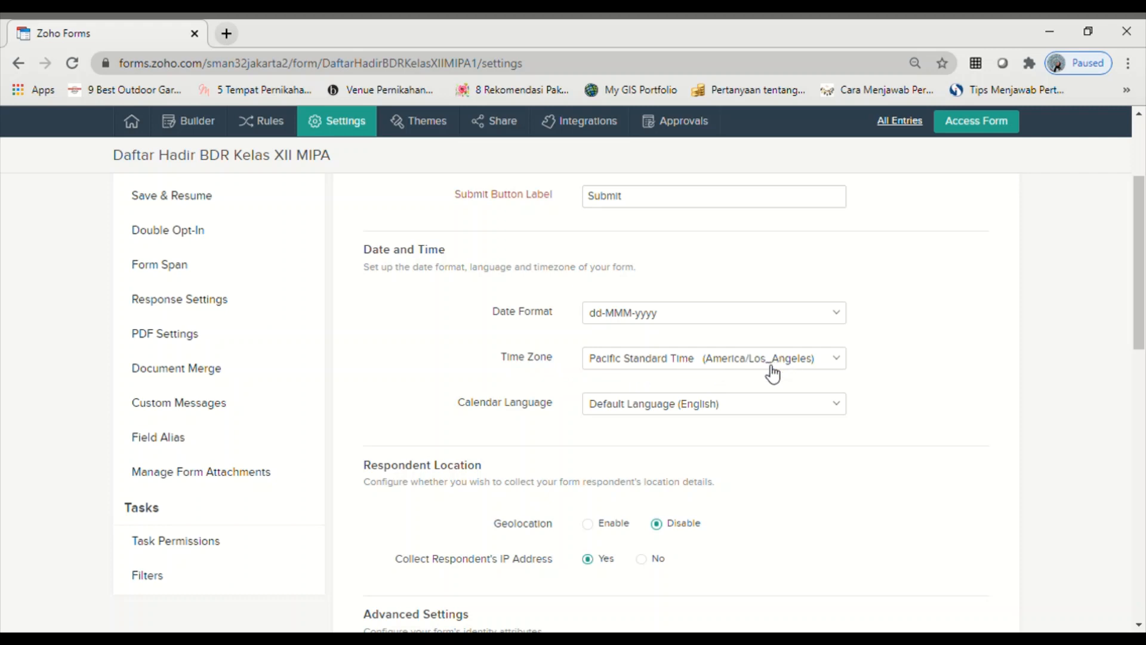
click(843, 366)
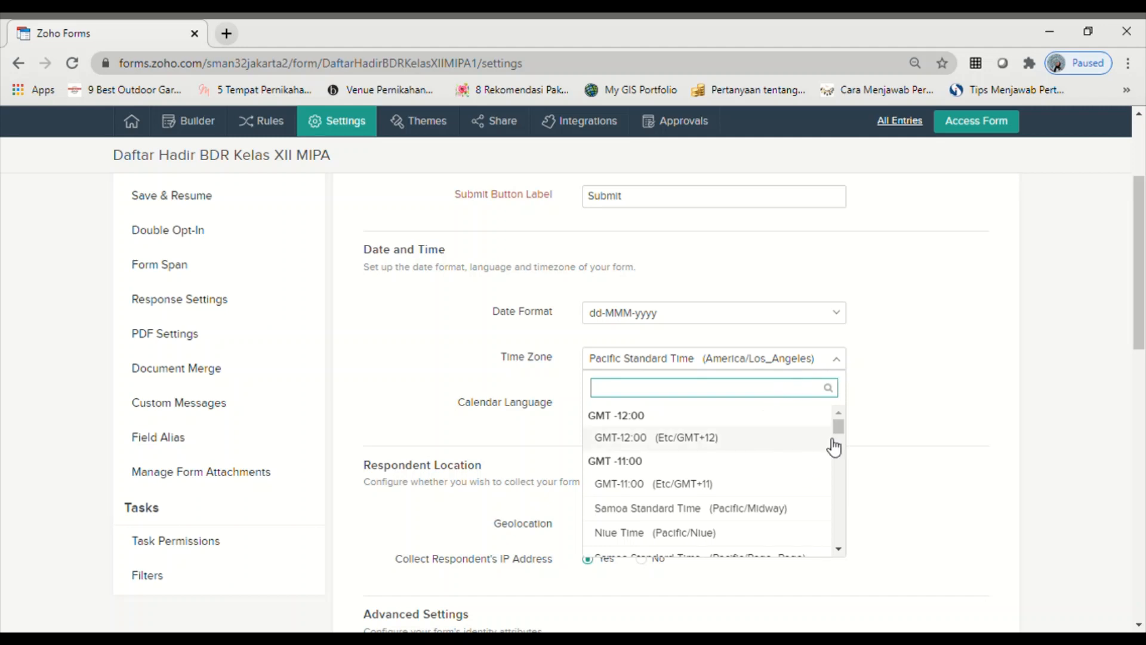
drag(838, 433, 624, 397)
text(jakarta)
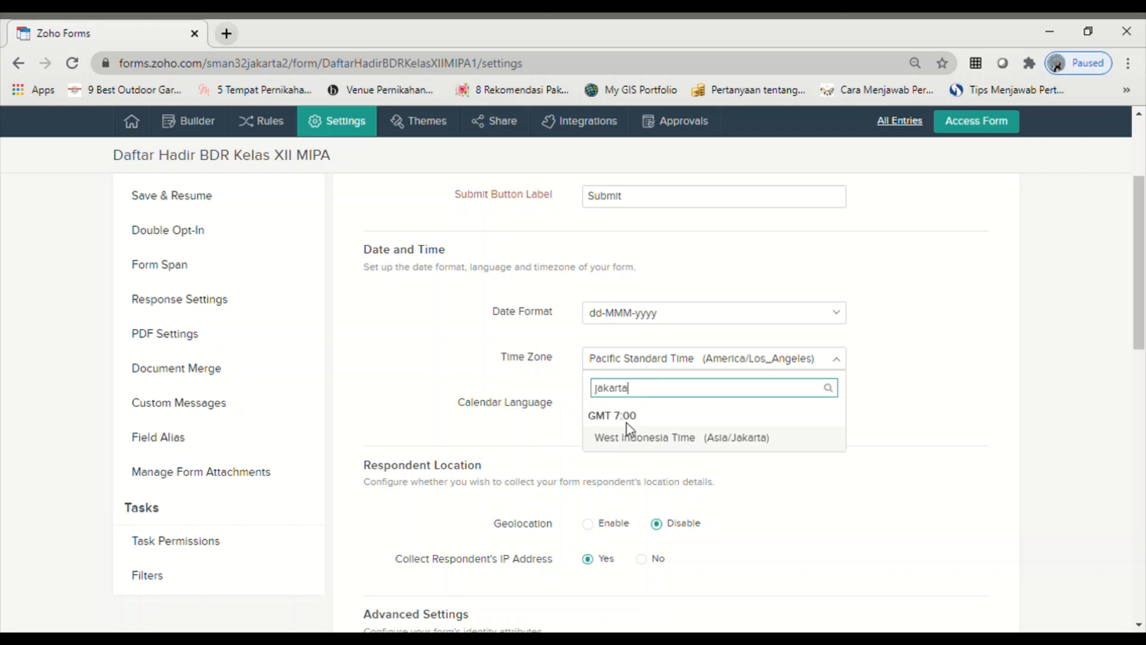
click(636, 439)
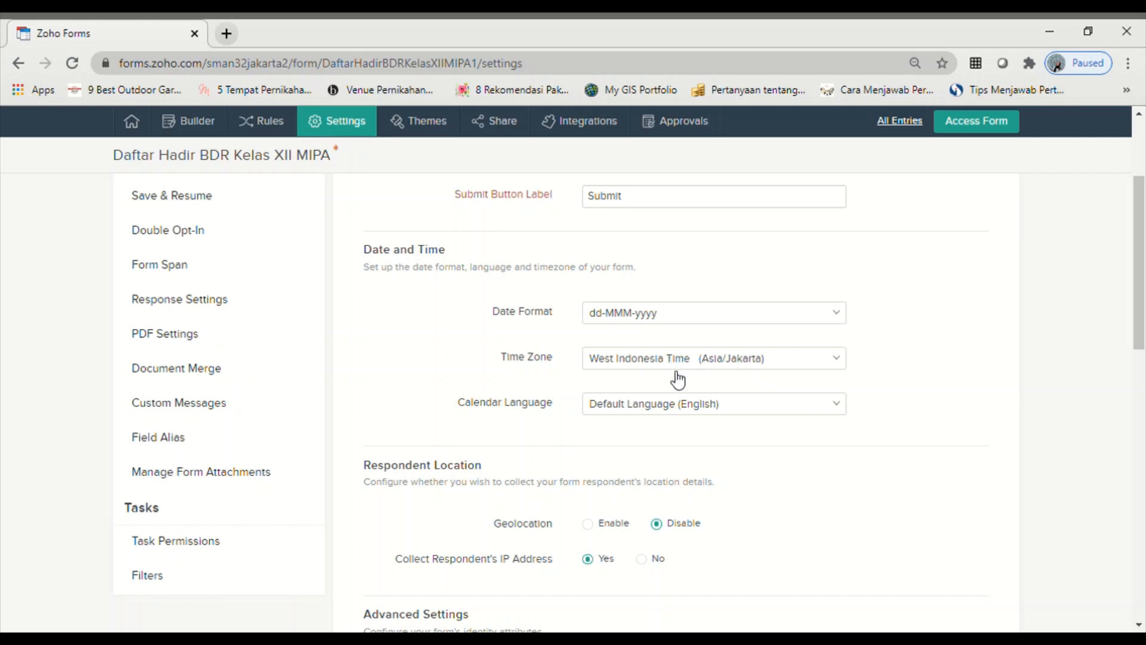
- Save the General settings page to keep the Asia/Jakarta time zone change
scroll(686, 454, down, 10)
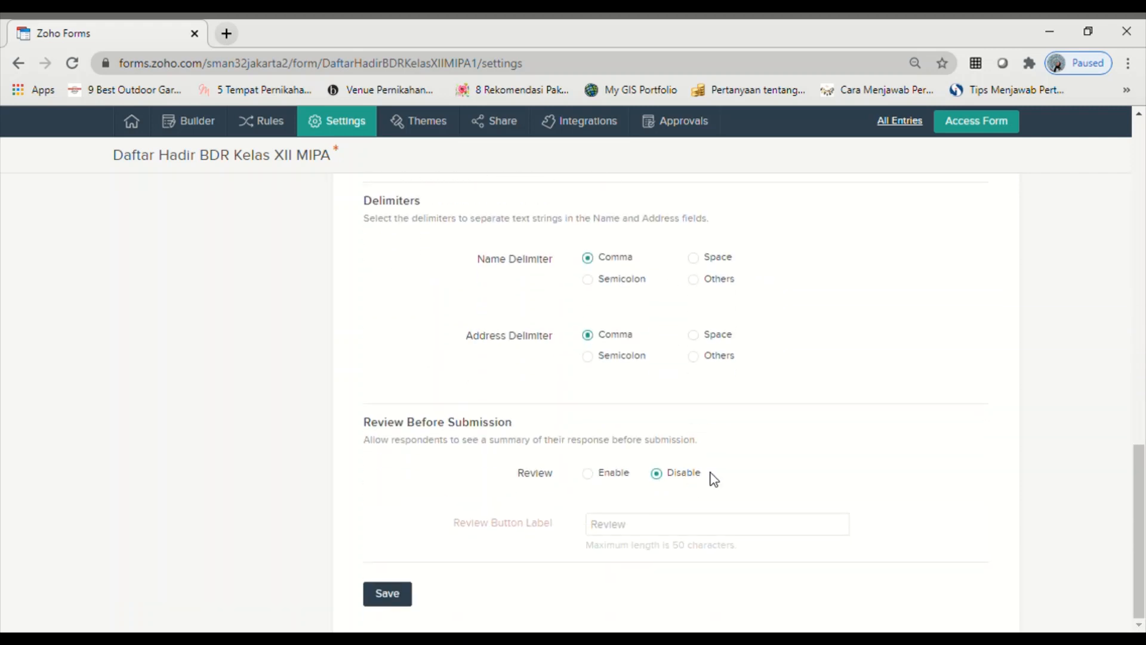
scroll(709, 485, up, 3)
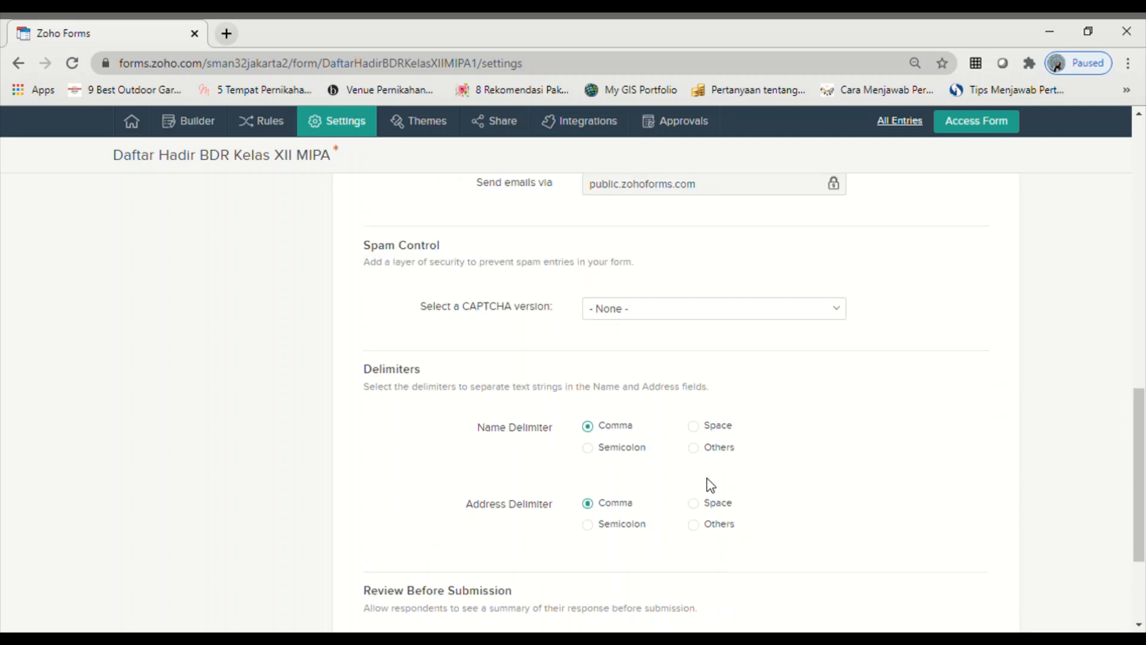
scroll(709, 485, up, 3)
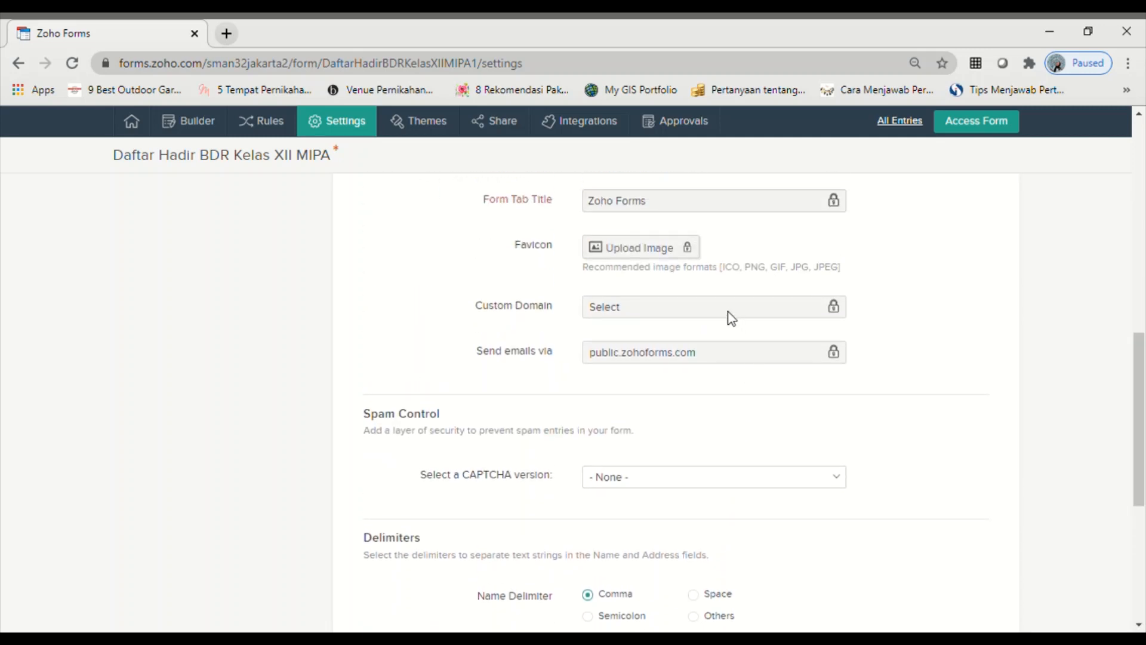
scroll(687, 257, up, 6)
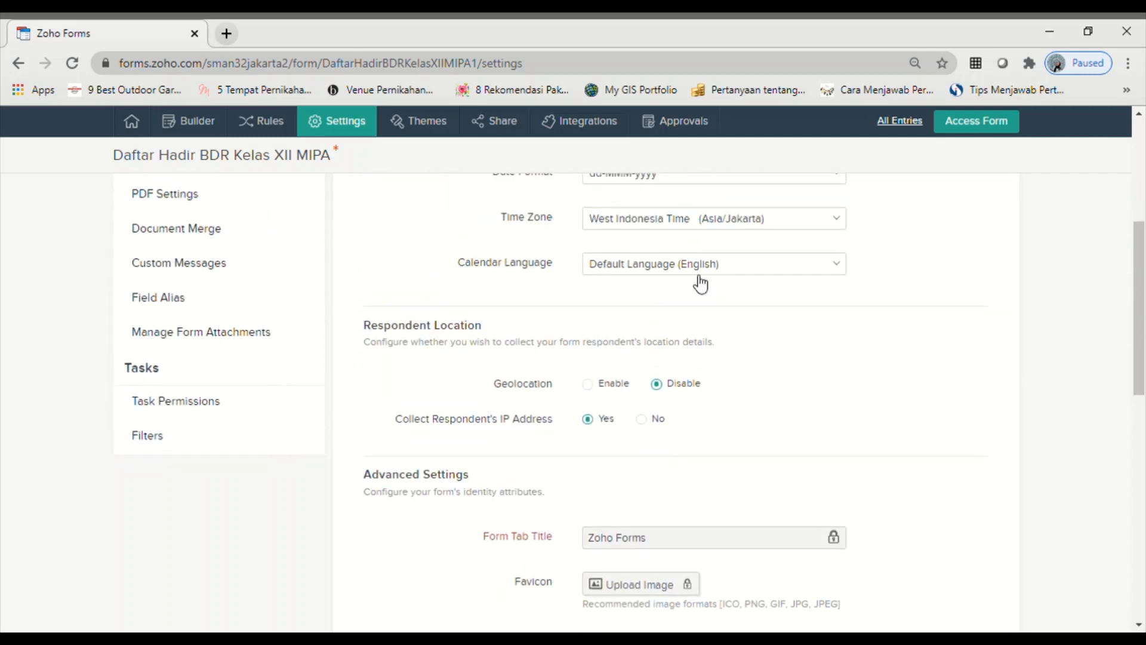
scroll(683, 568, up, 2)
scroll(681, 570, down, 8)
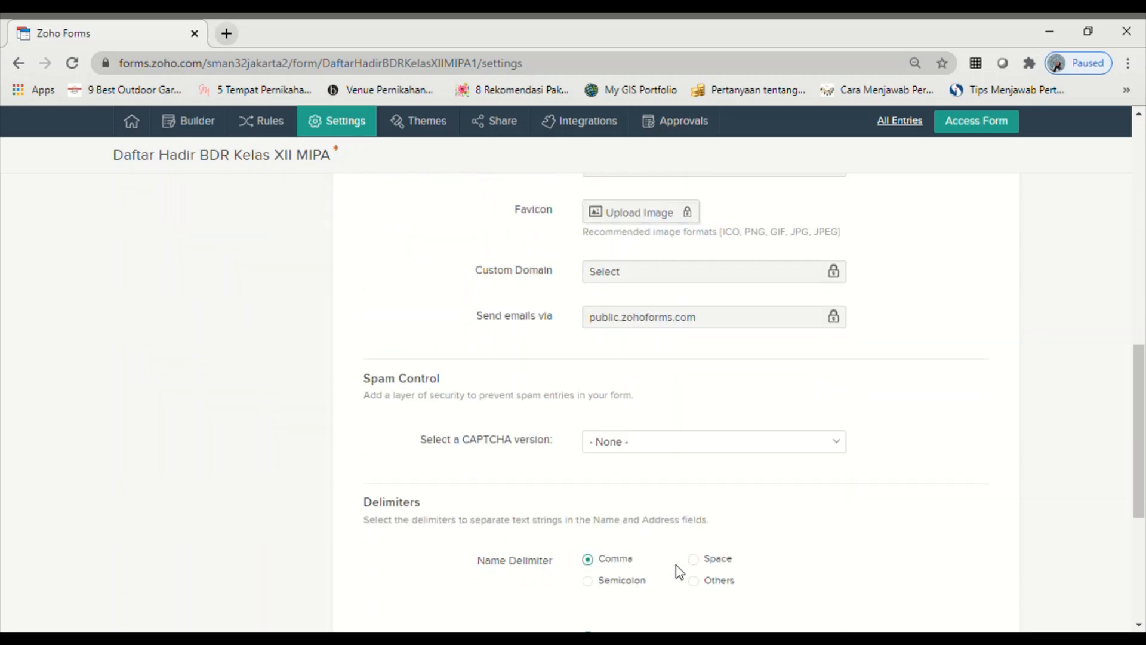
scroll(679, 572, down, 5)
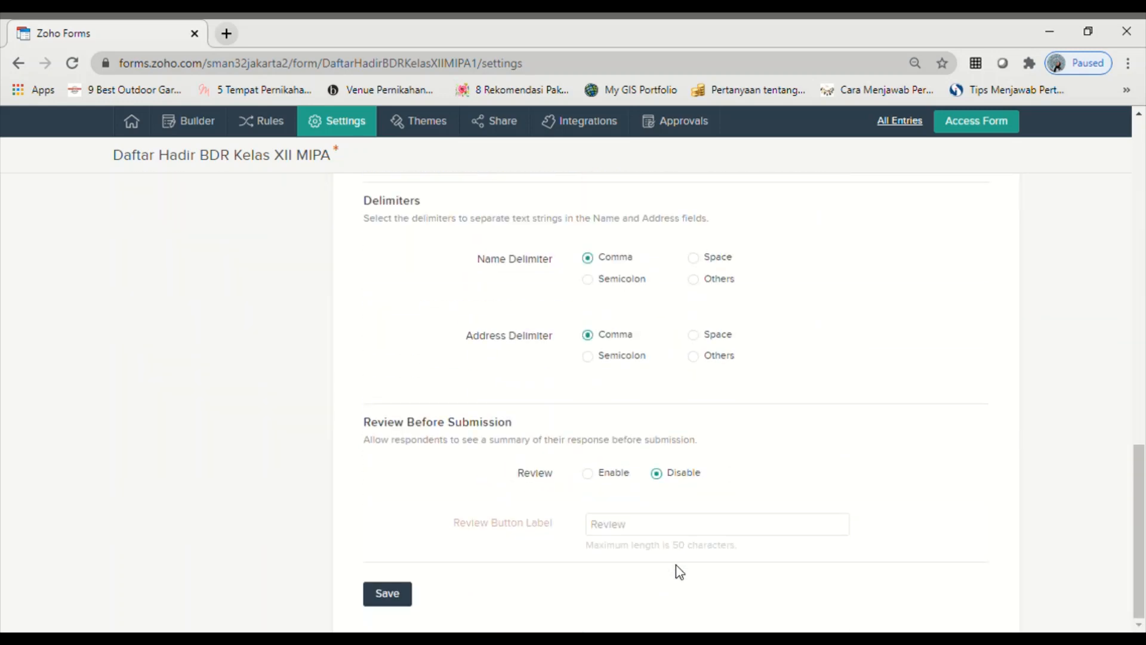
scroll(680, 572, up, 20)
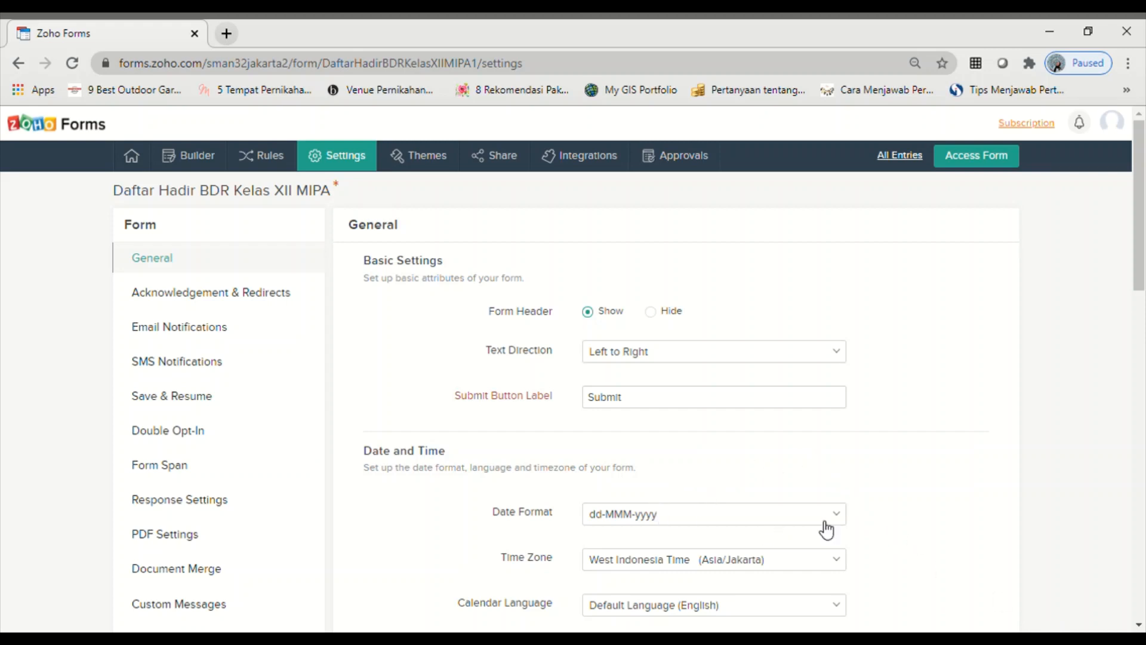
scroll(661, 488, down, 10)
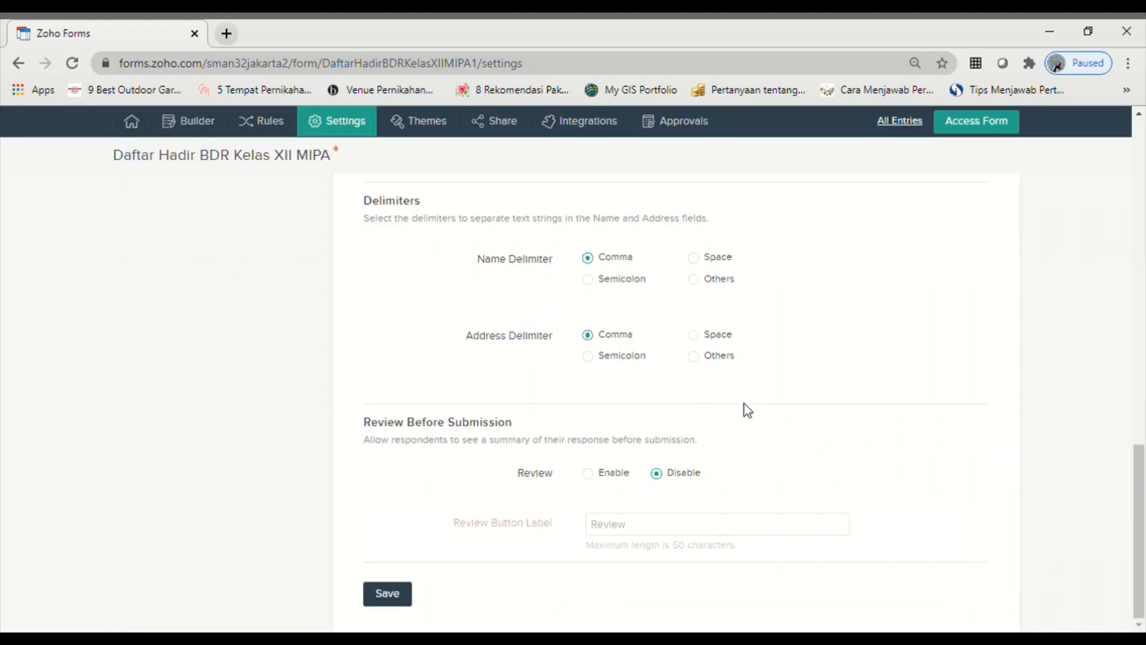
click(401, 597)
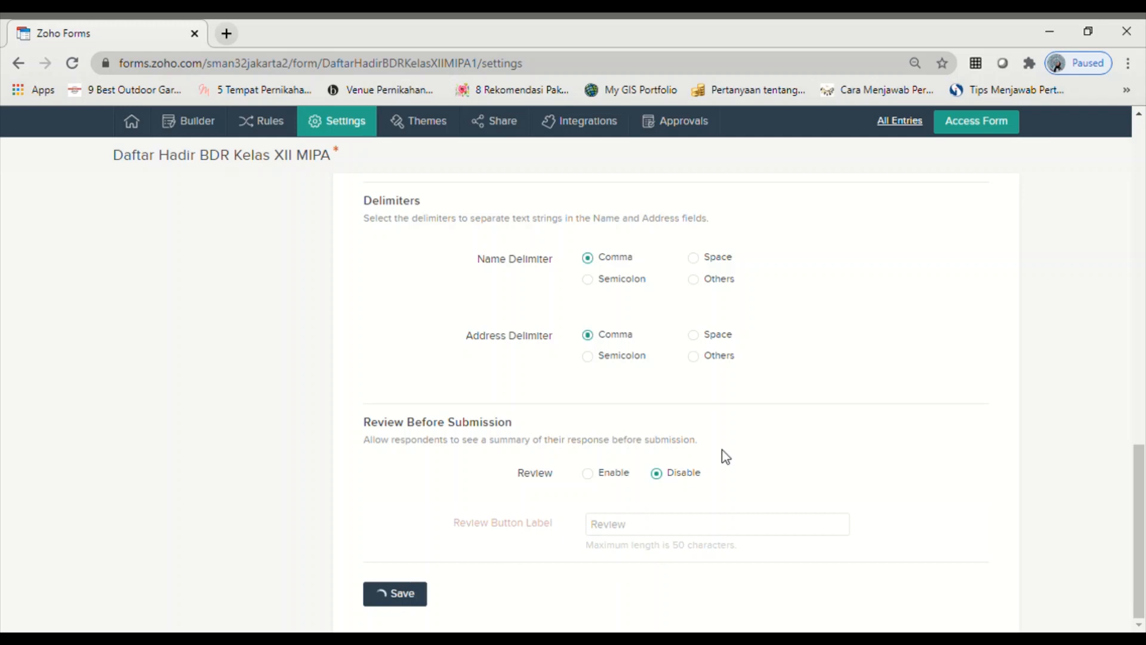
scroll(576, 514, up, 10)
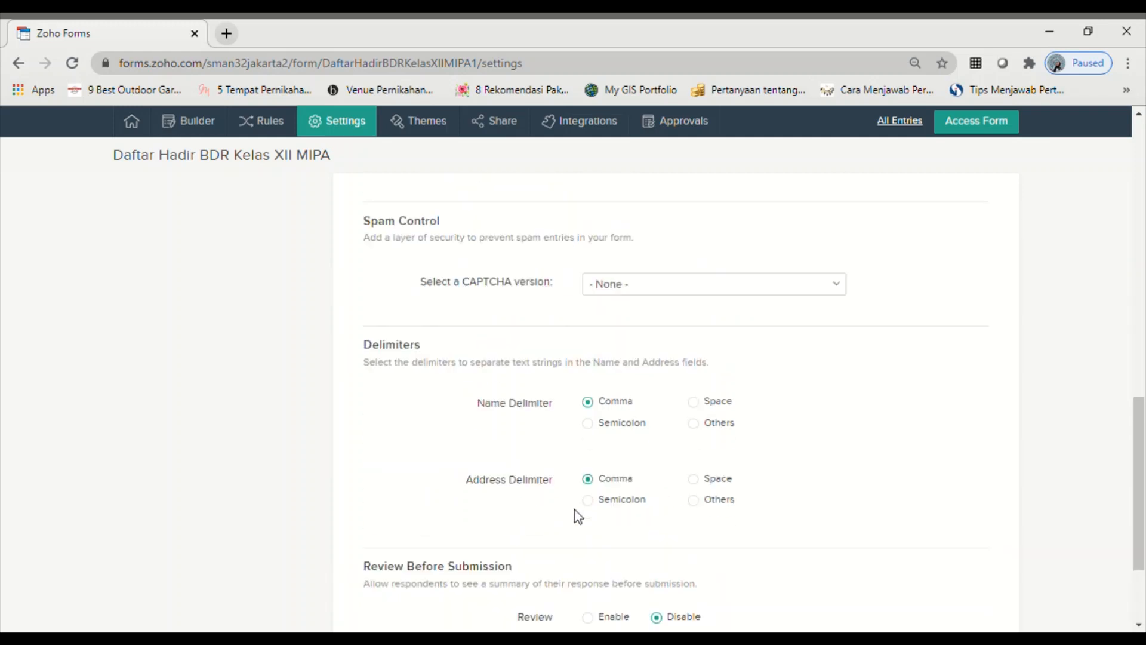
scroll(574, 516, up, 3)
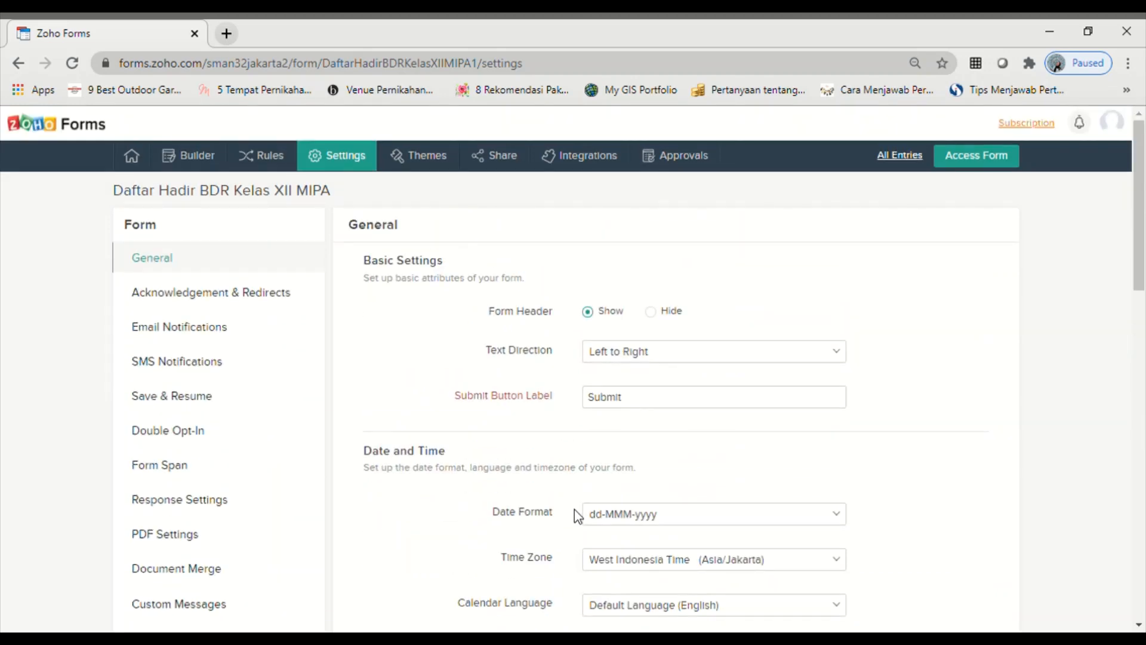
- Preview the attendance form in the Paper theme and try its Submit button
click(426, 155)
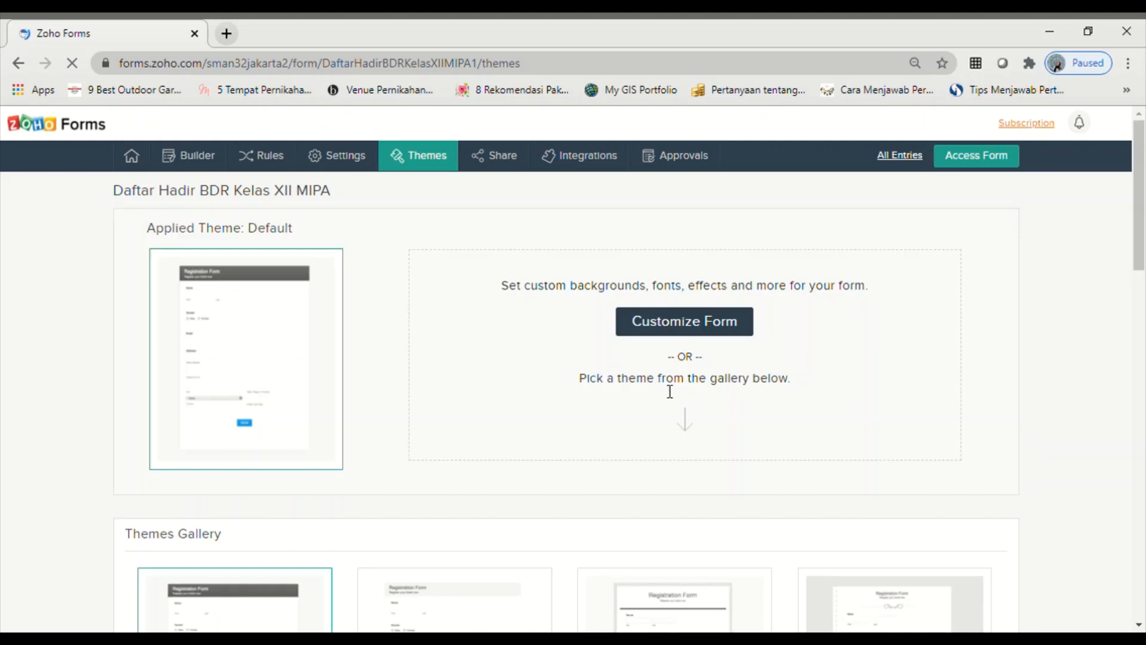
scroll(621, 431, down, 9)
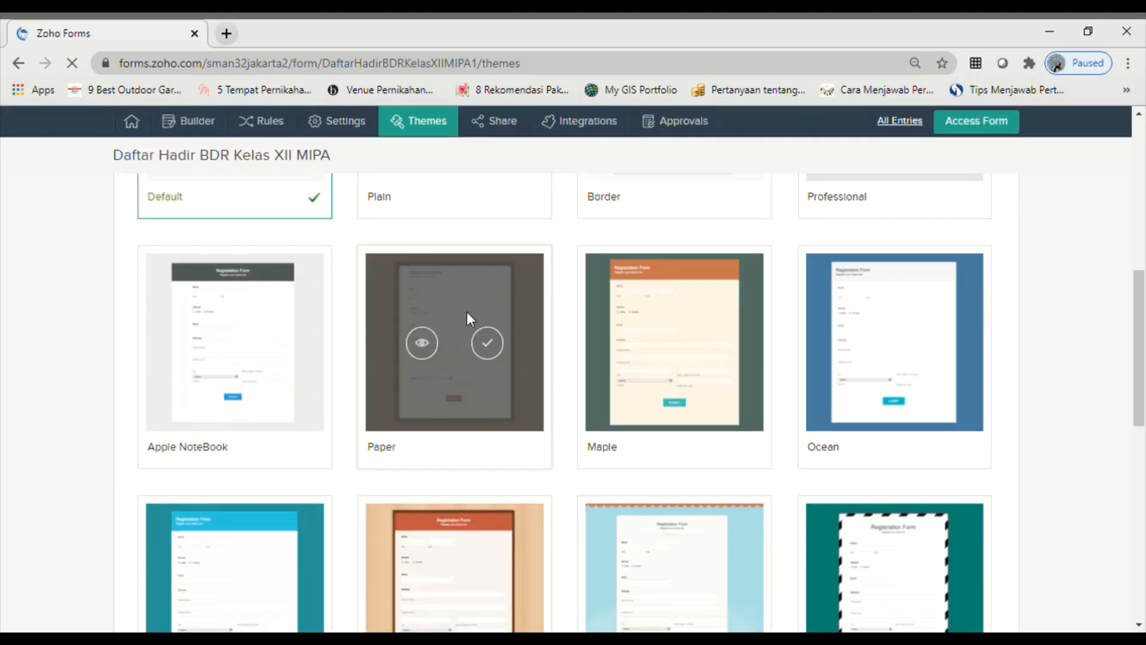
click(431, 347)
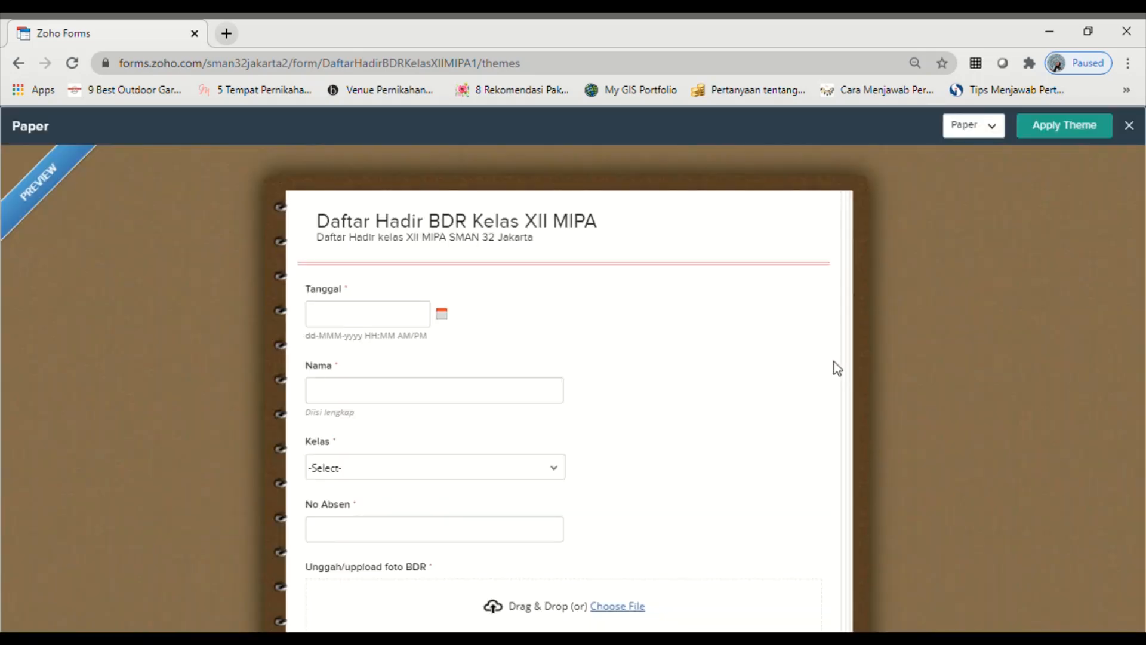
scroll(480, 555, down, 5)
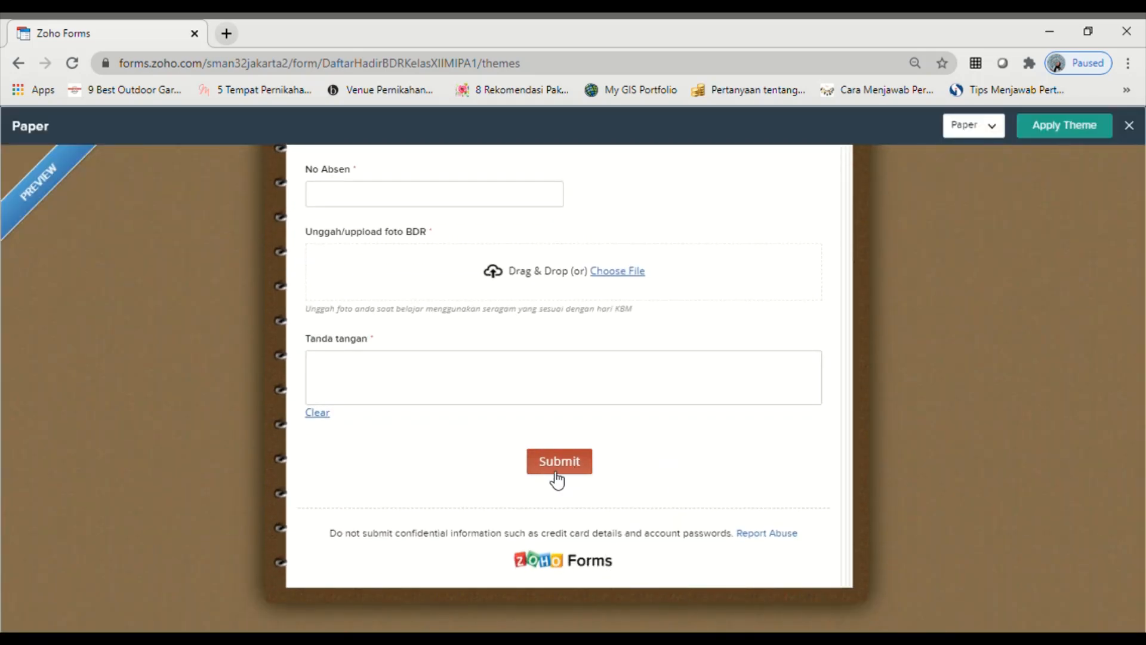
scroll(600, 460, up, 5)
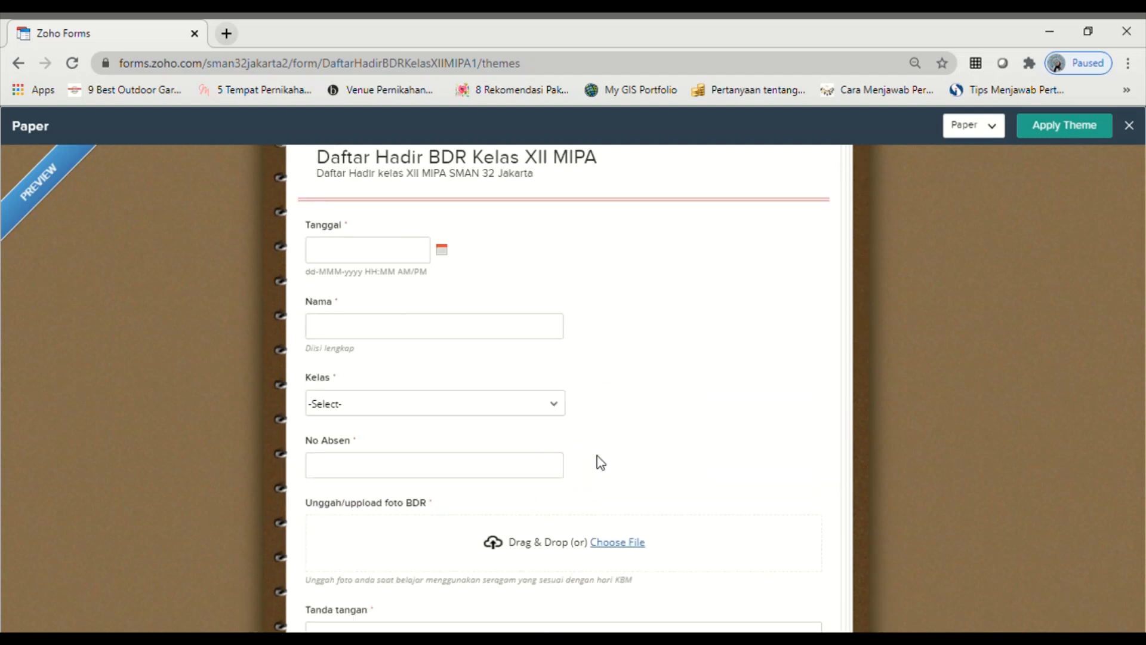
scroll(608, 427, down, 5)
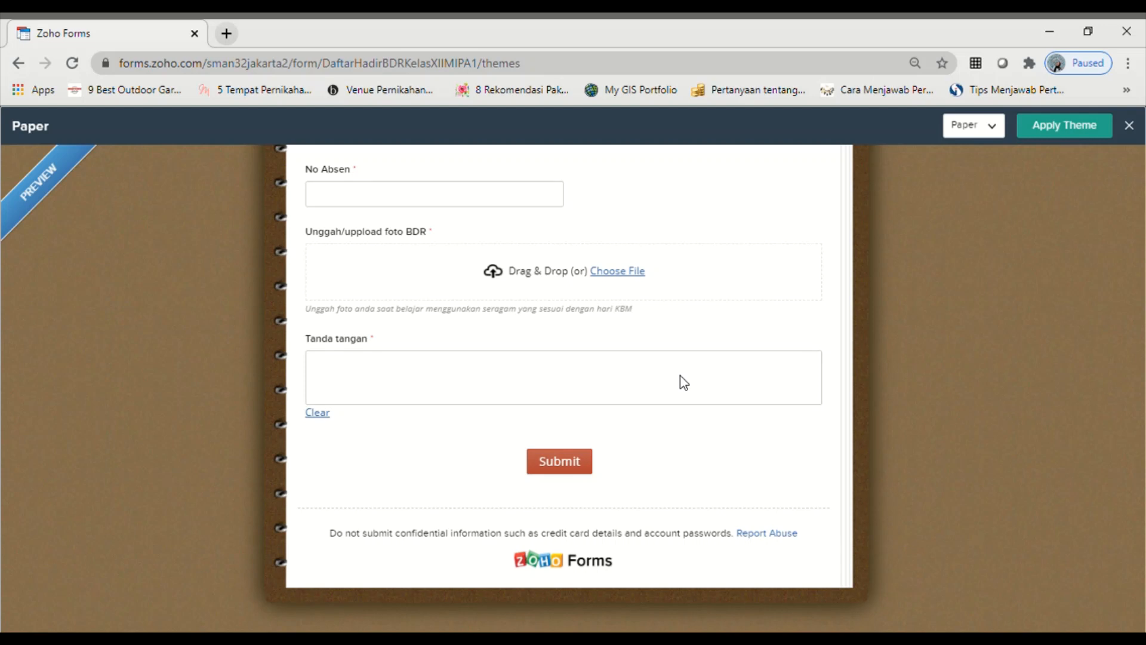
click(566, 465)
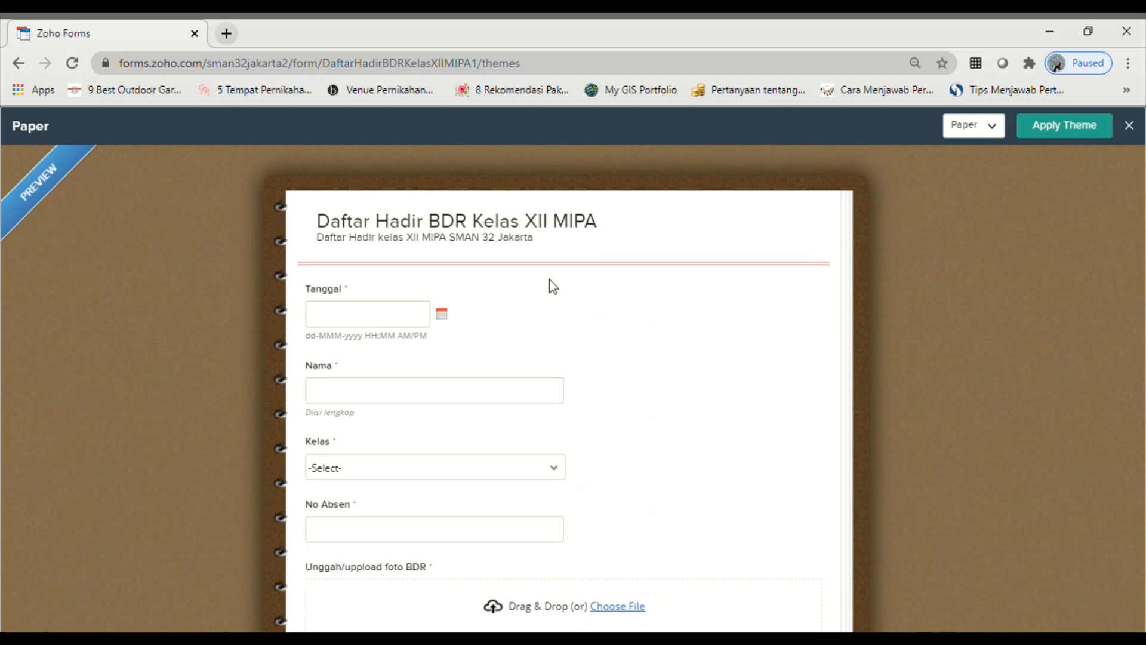
- Rename the submit button to 'Submit/Kirim', save the General settings, and go to Share
click(19, 63)
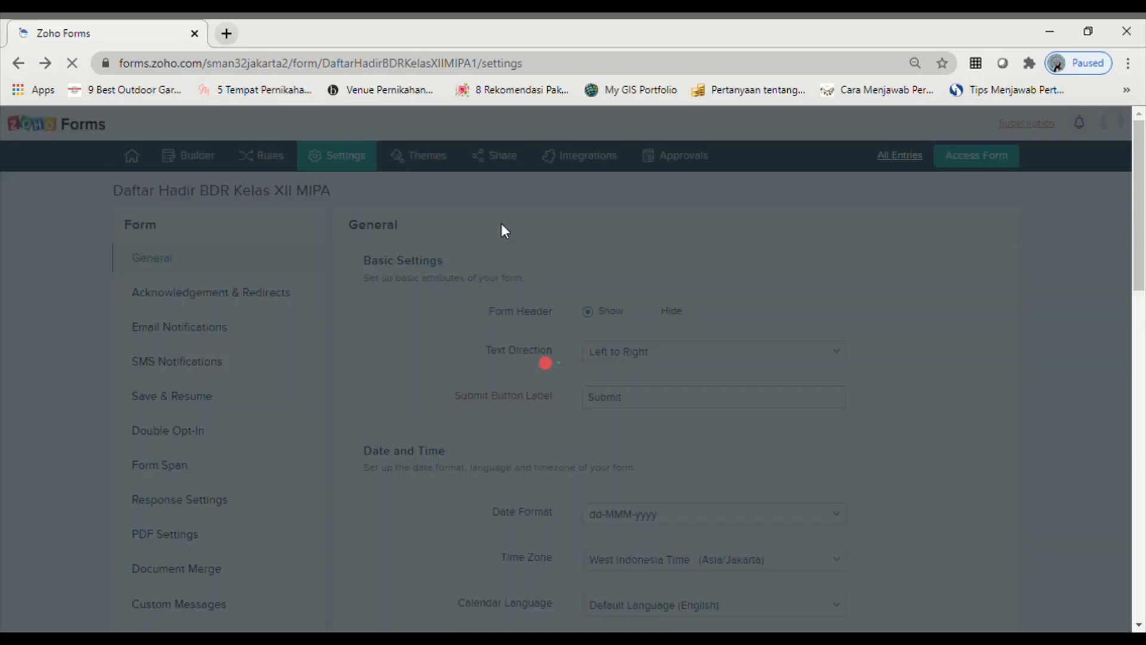
scroll(731, 513, down, 4)
scroll(739, 540, up, 3)
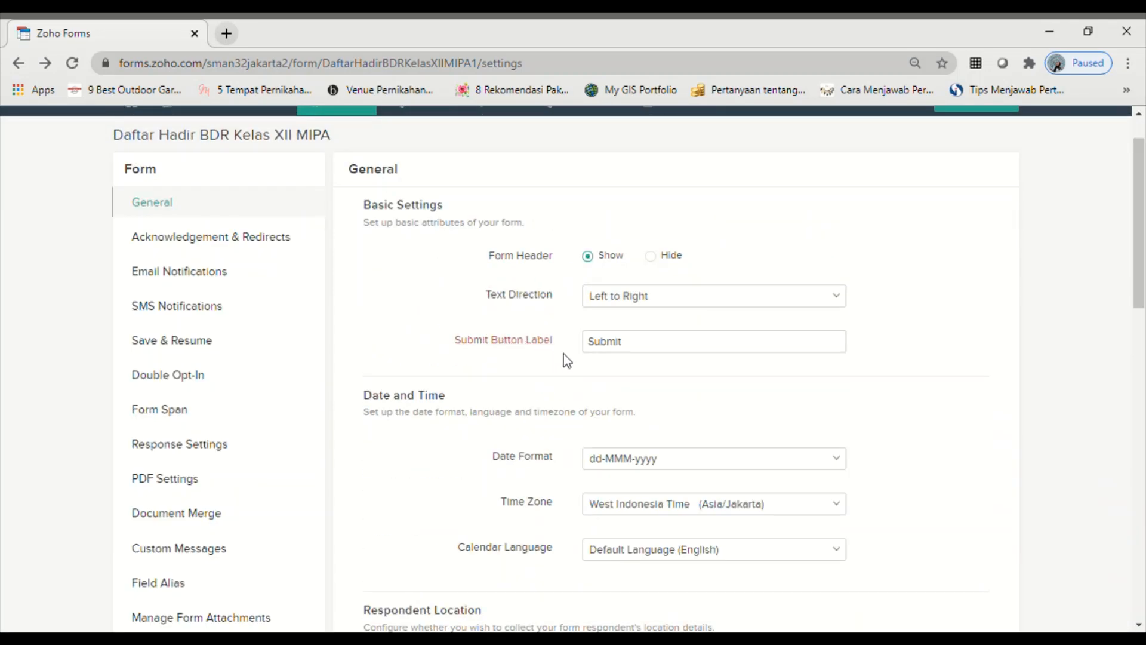
click(634, 347)
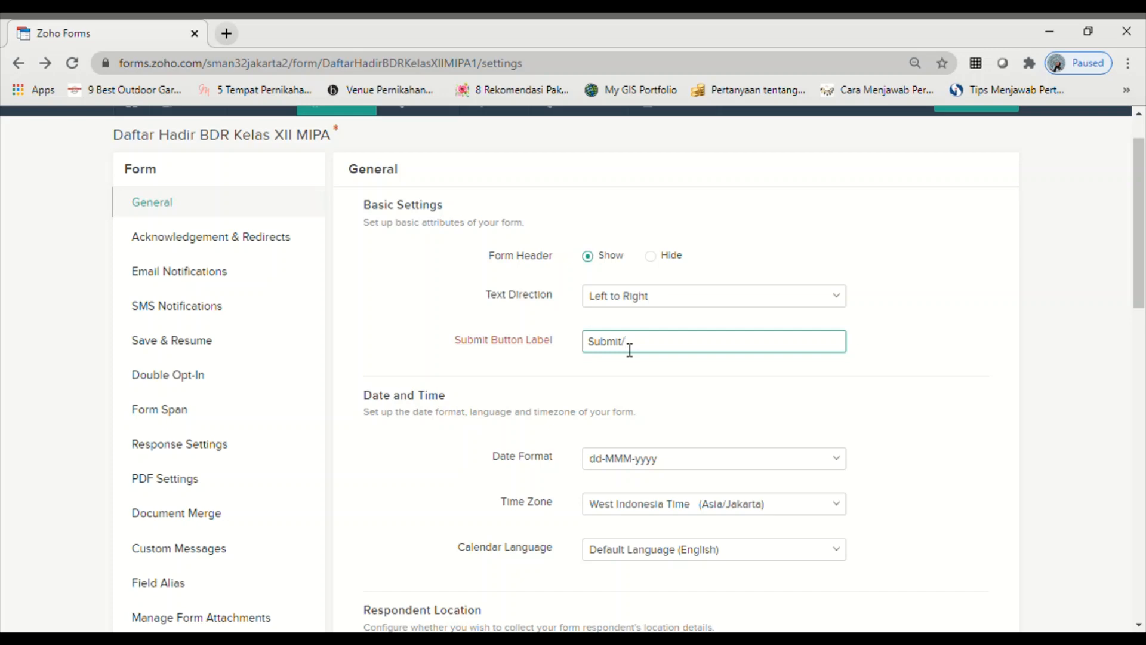
text(m)
scroll(513, 445, down, 20)
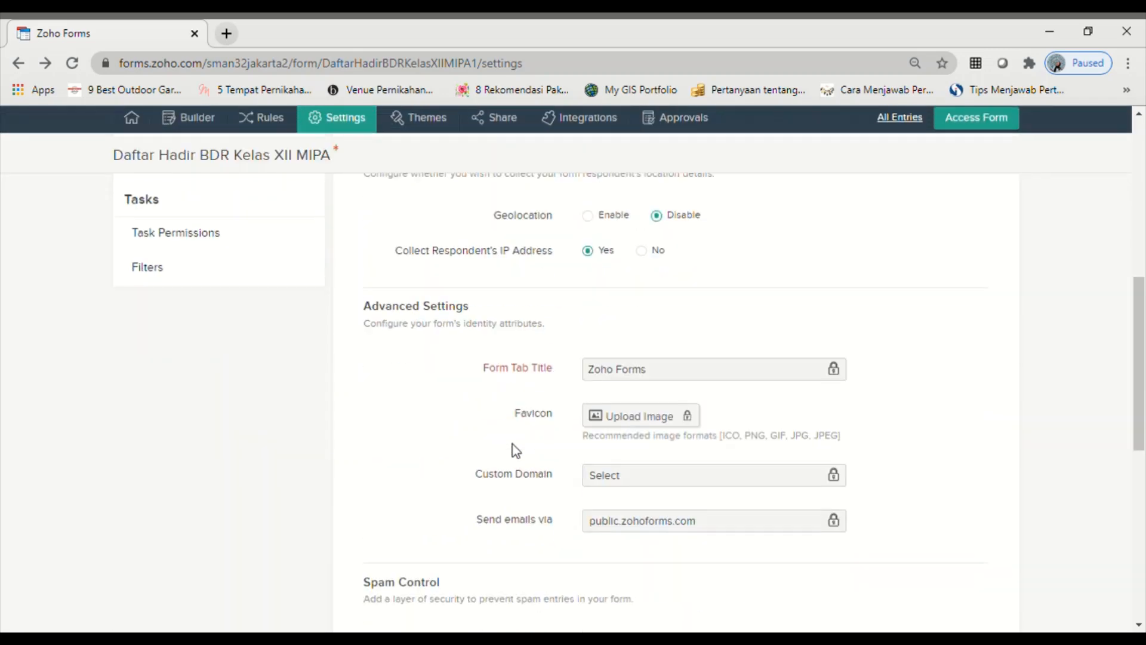
click(391, 597)
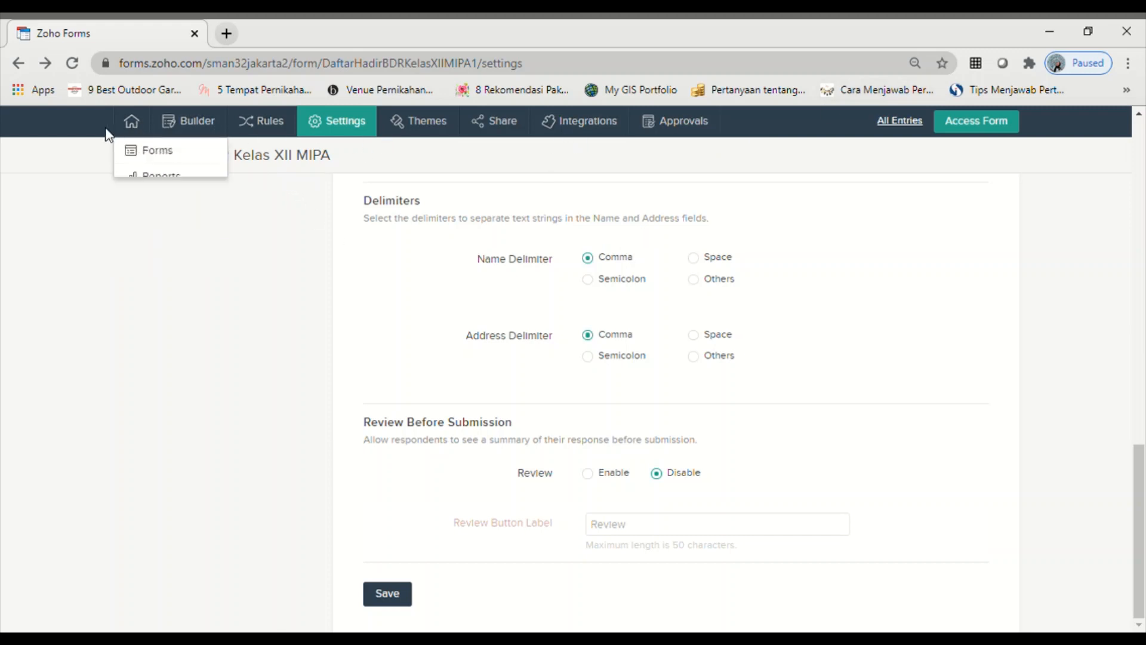
click(510, 125)
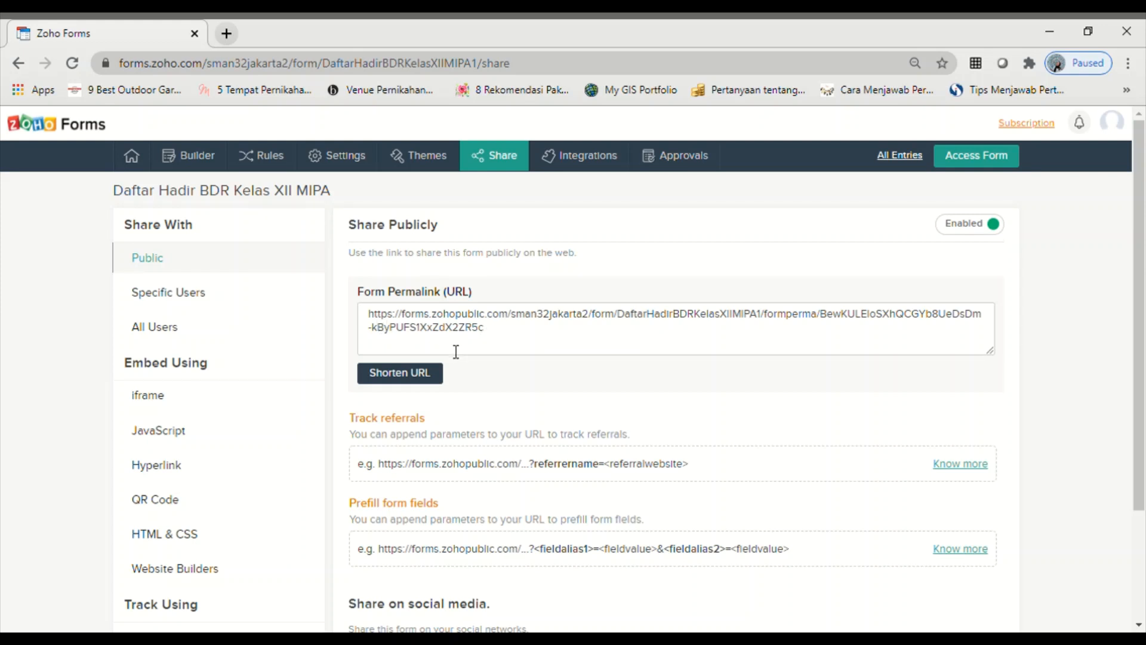
- Create and copy a shortened zfrmz.com link for the form, then open a new tab
click(429, 375)
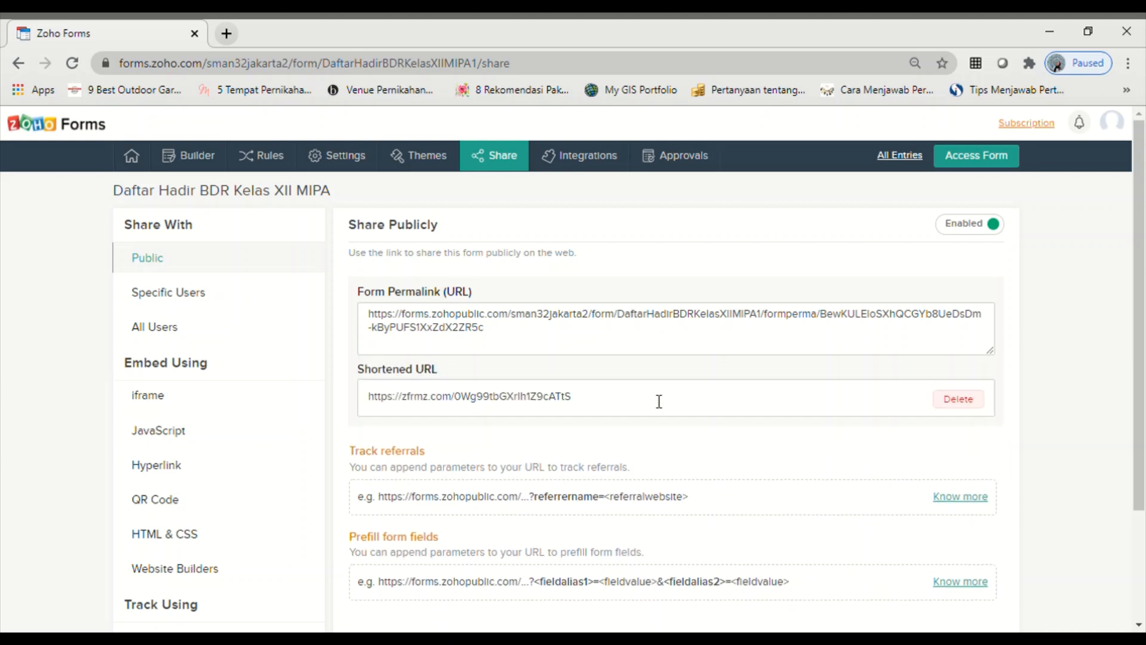
drag(593, 401, 378, 397)
key(ctrl+c)
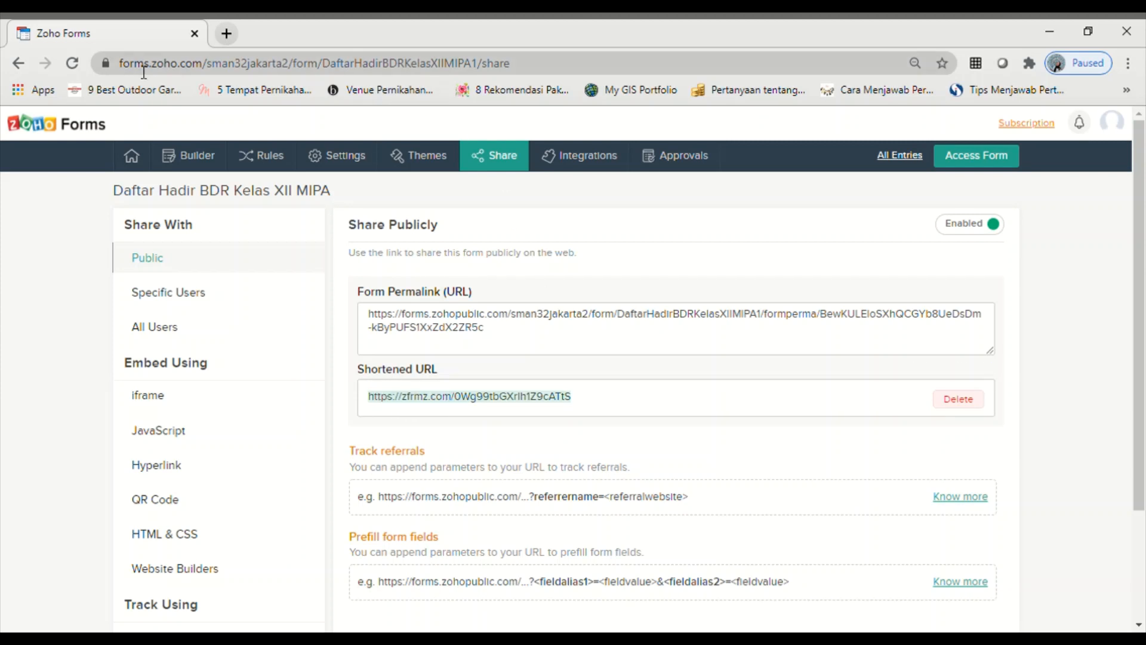
click(227, 33)
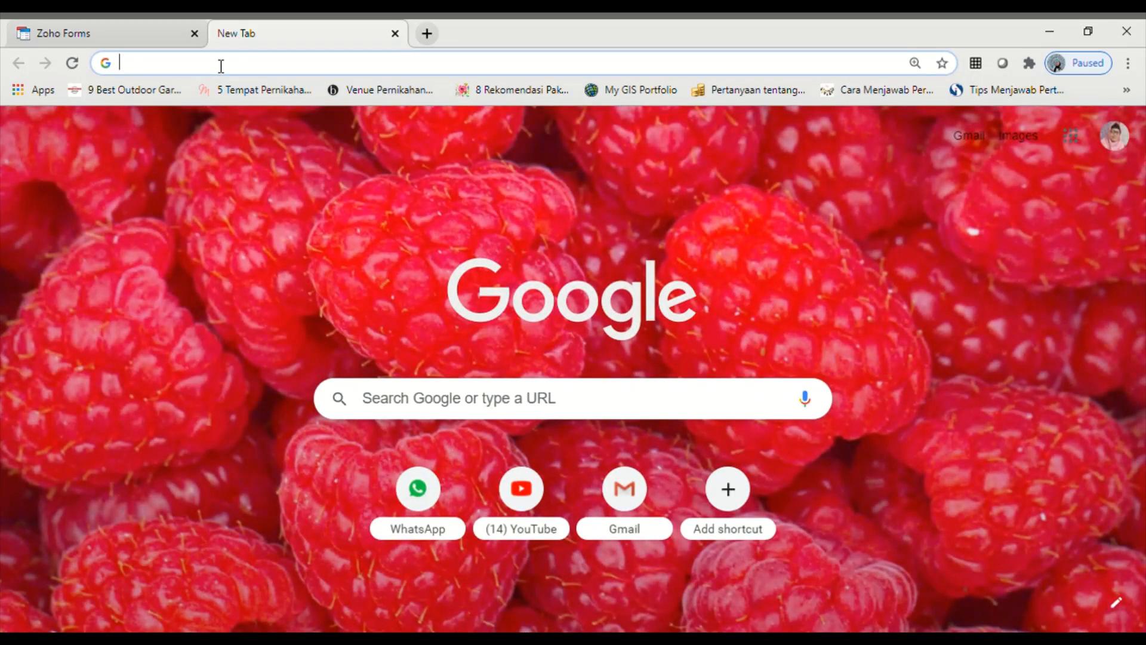
- Paste the copied zfrmz.com short link into the address bar and load the public form
click(221, 66)
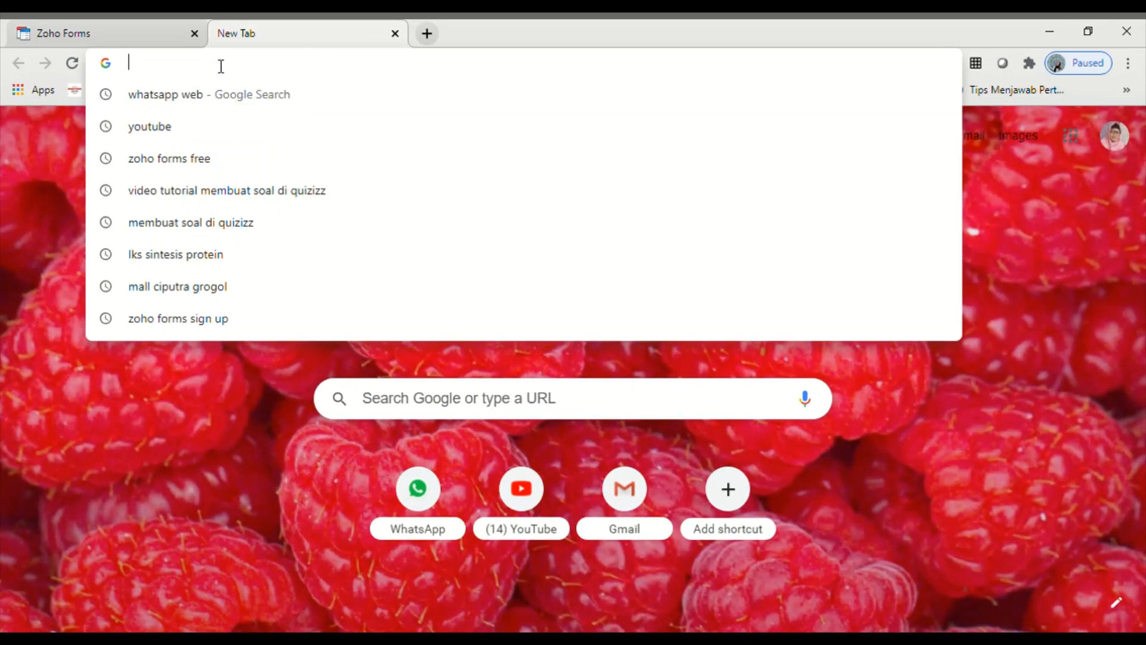
key(ctrl+v)
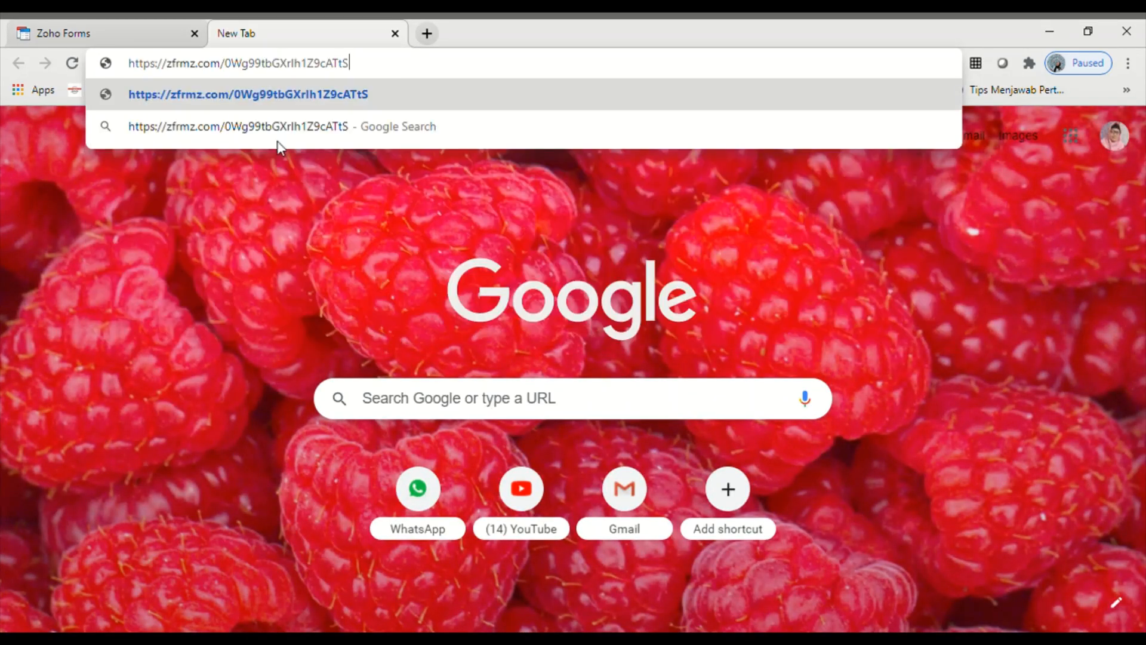
key(Return)
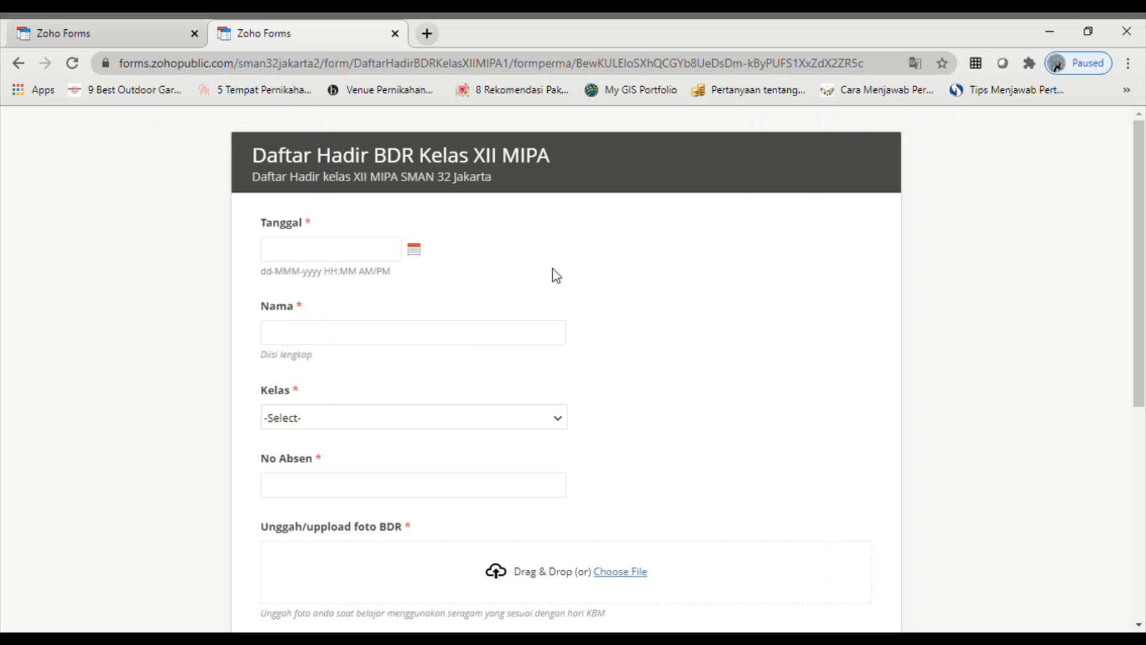
- Set Tanggal to the 11th (11-Oct-2020 07:12 AM) and enter the student's full name in Nama
click(335, 253)
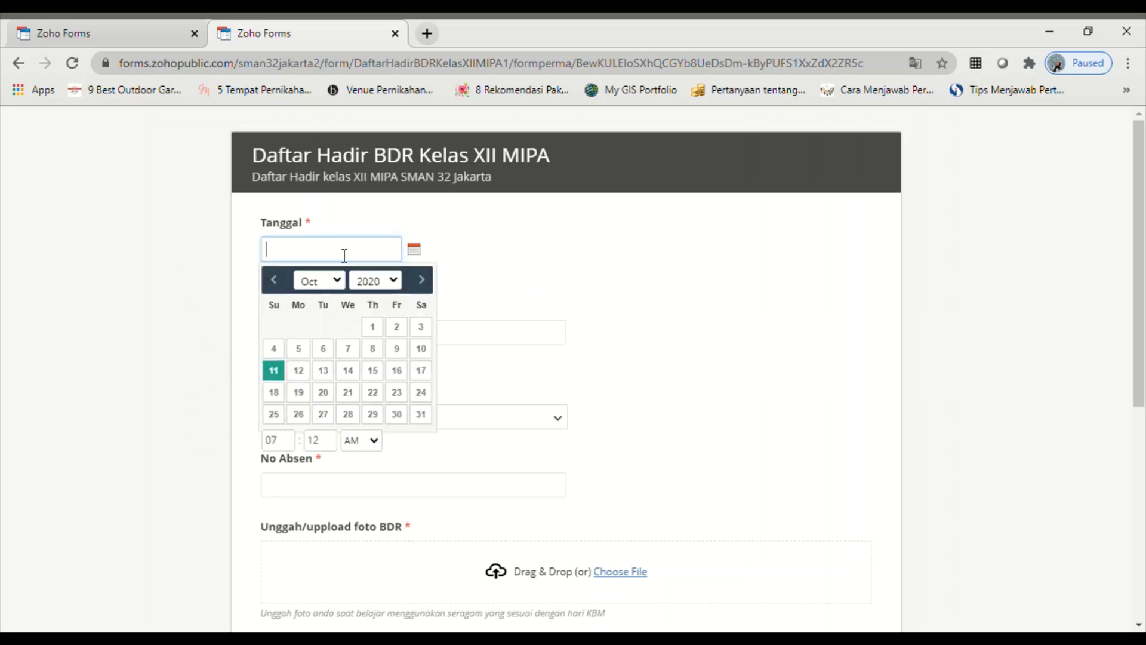
click(278, 373)
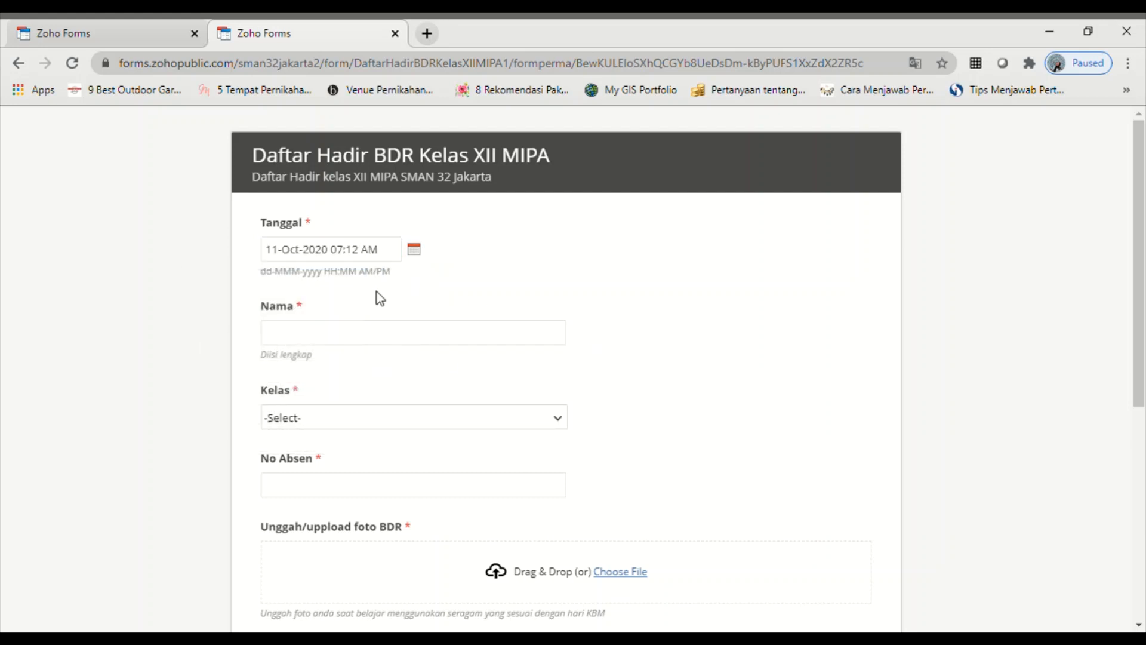
click(360, 330)
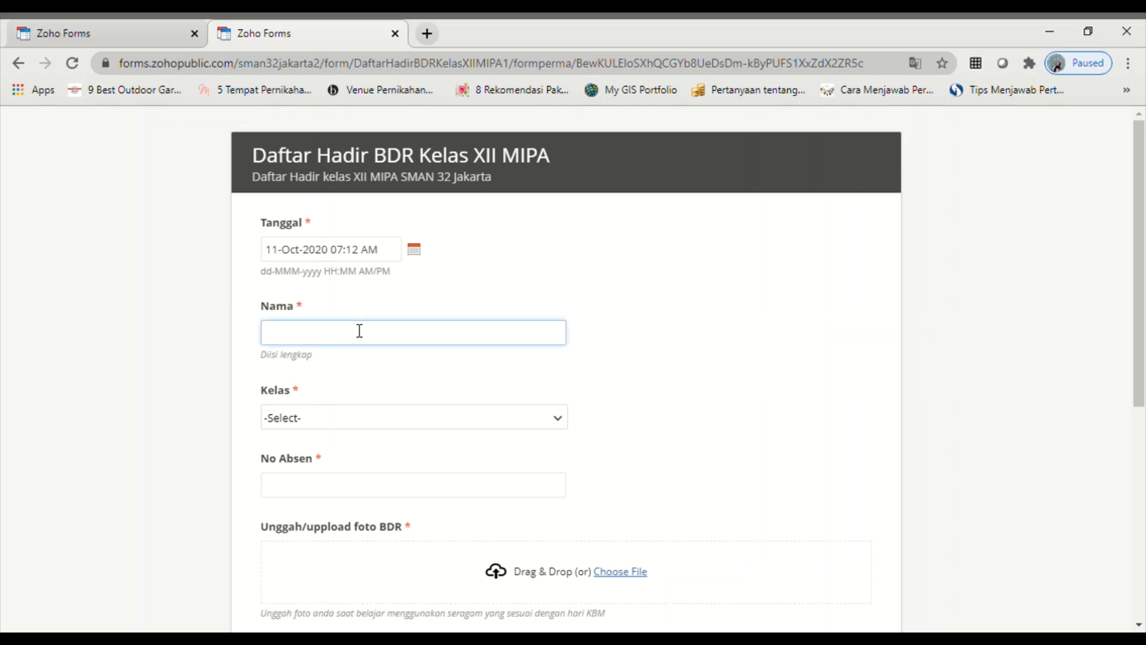
- Choose class XII MIPA 1, enter No Absen 10, and start the photo file upload
click(560, 421)
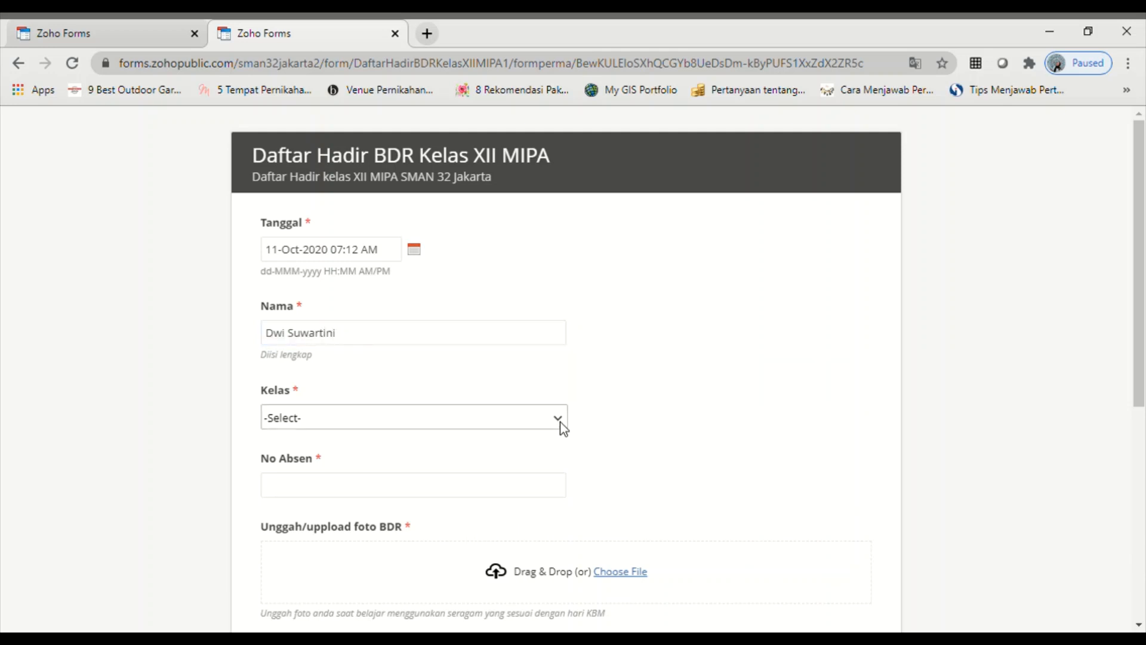
click(397, 449)
click(467, 495)
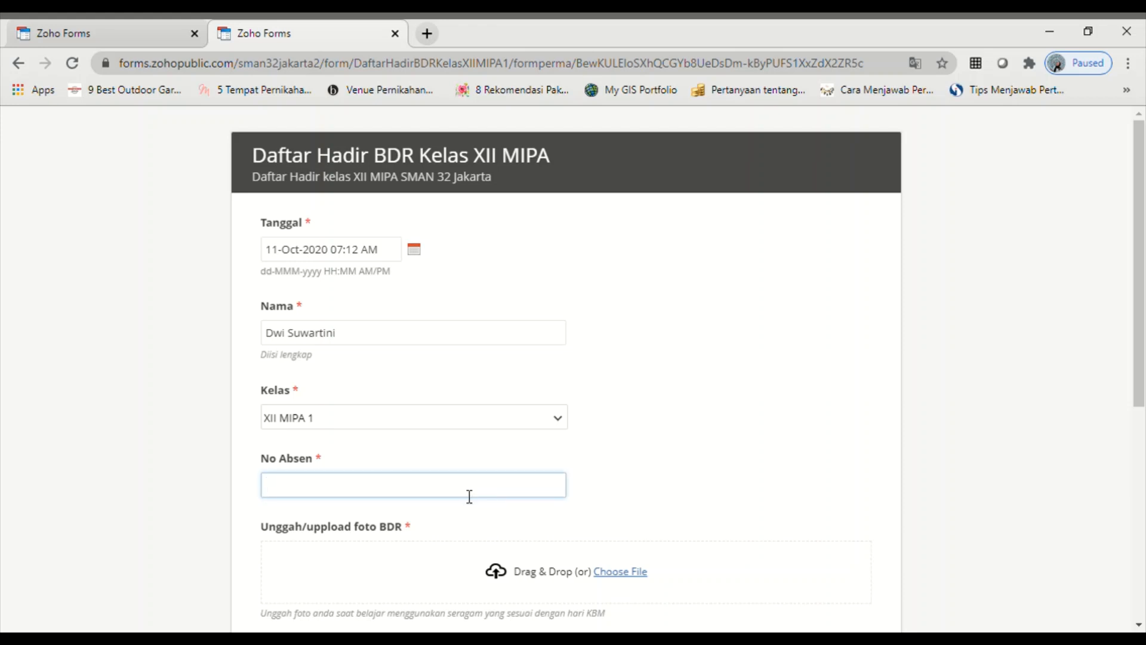
text(10)
scroll(475, 503, down, 2)
scroll(475, 502, down, 1)
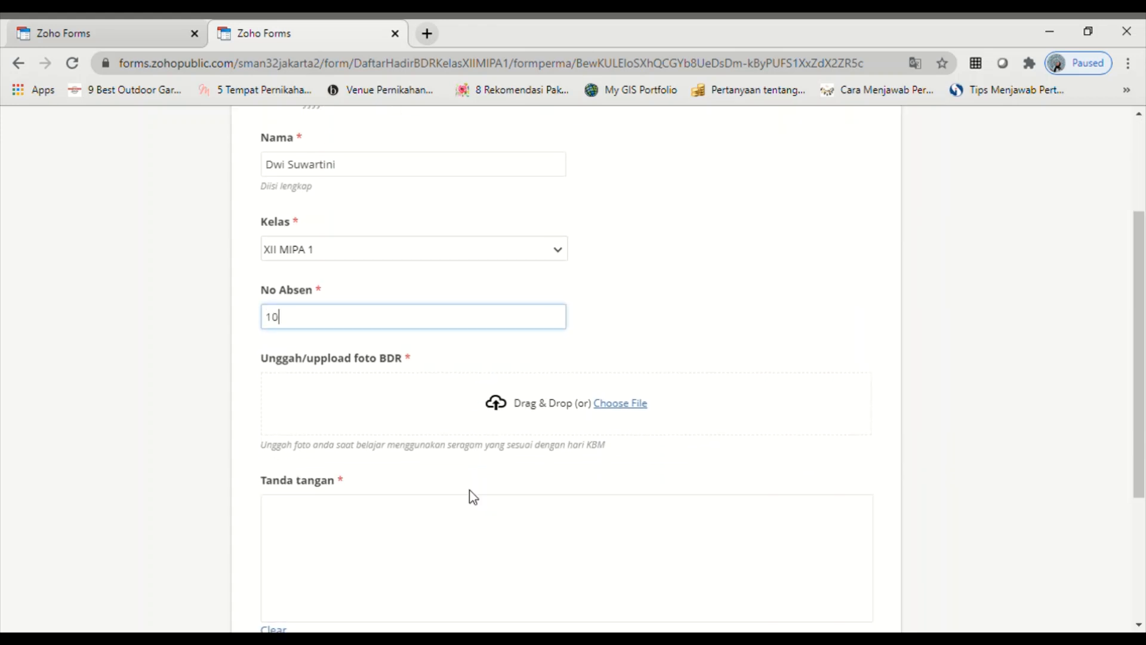
click(529, 408)
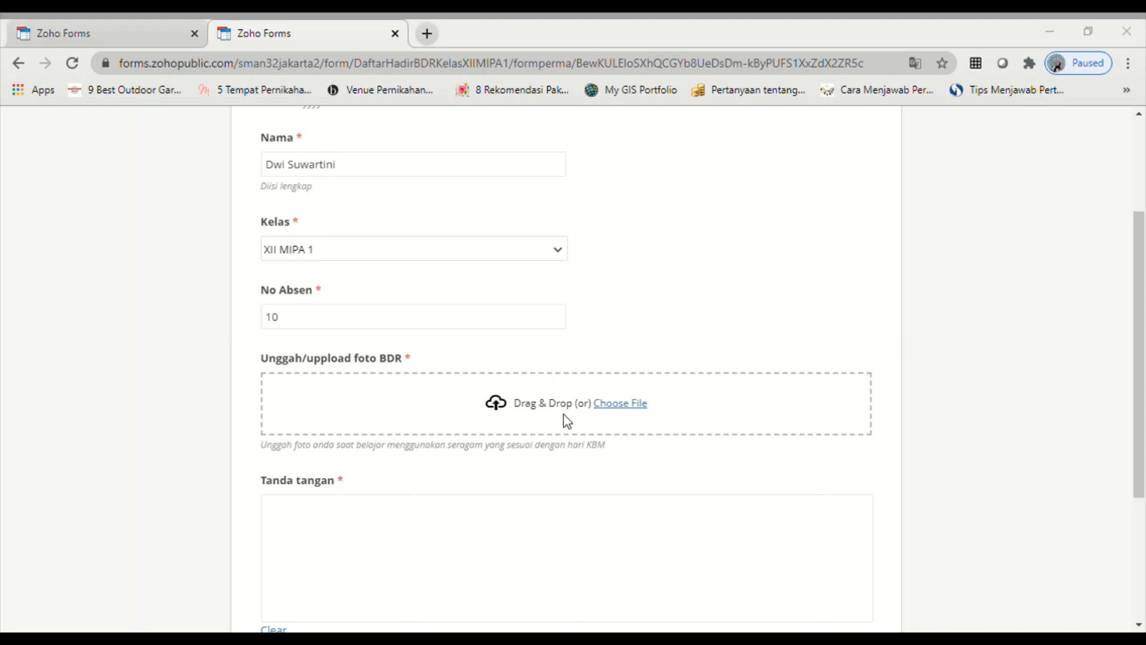
- Attach aku wfh.jpeg as the photo and draw a signature in Tanda tangan, redoing it once
double_click(750, 203)
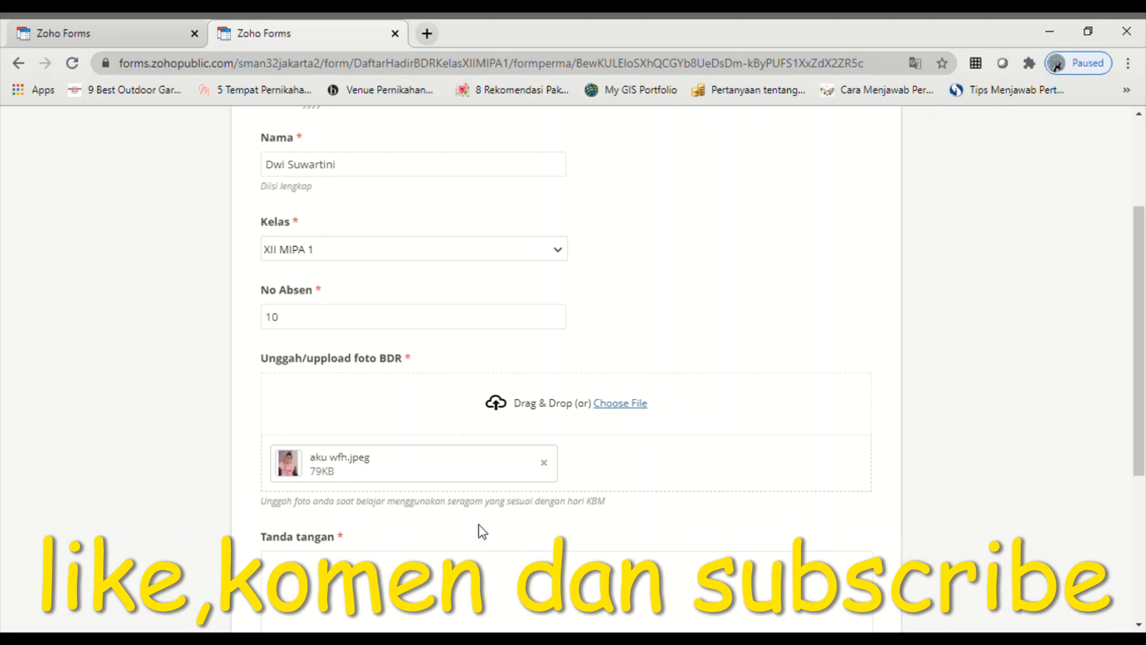
scroll(482, 532, down, 3)
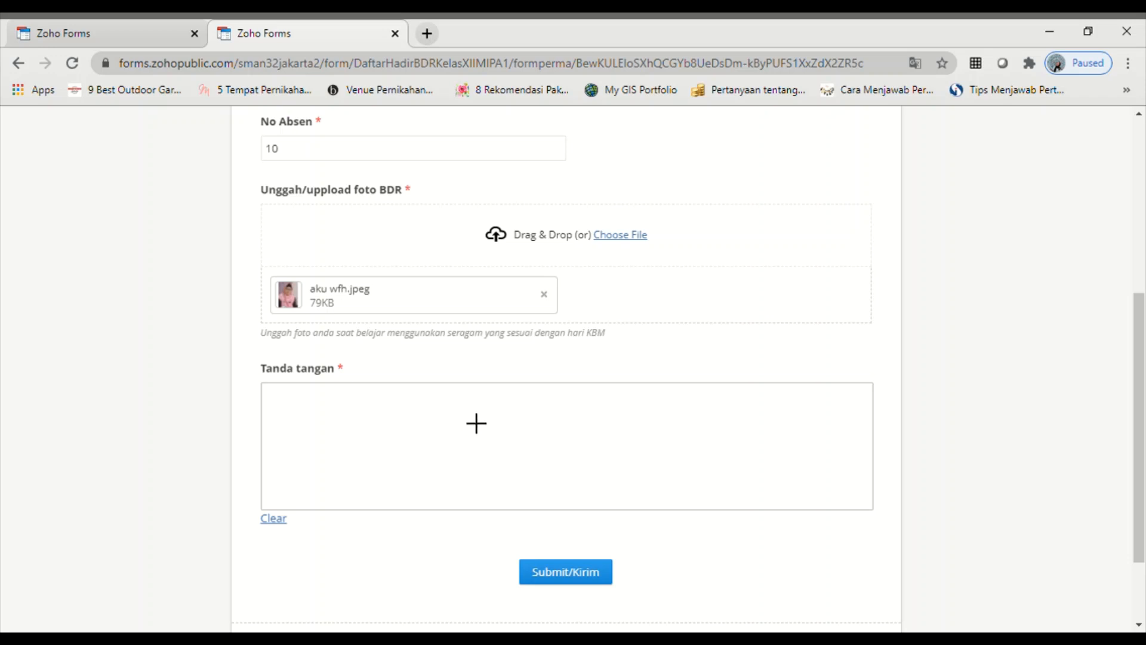
mouse_move(465, 415)
mouse_down()
mouse_move(461, 452)
mouse_move(586, 456)
mouse_move(644, 432)
mouse_up()
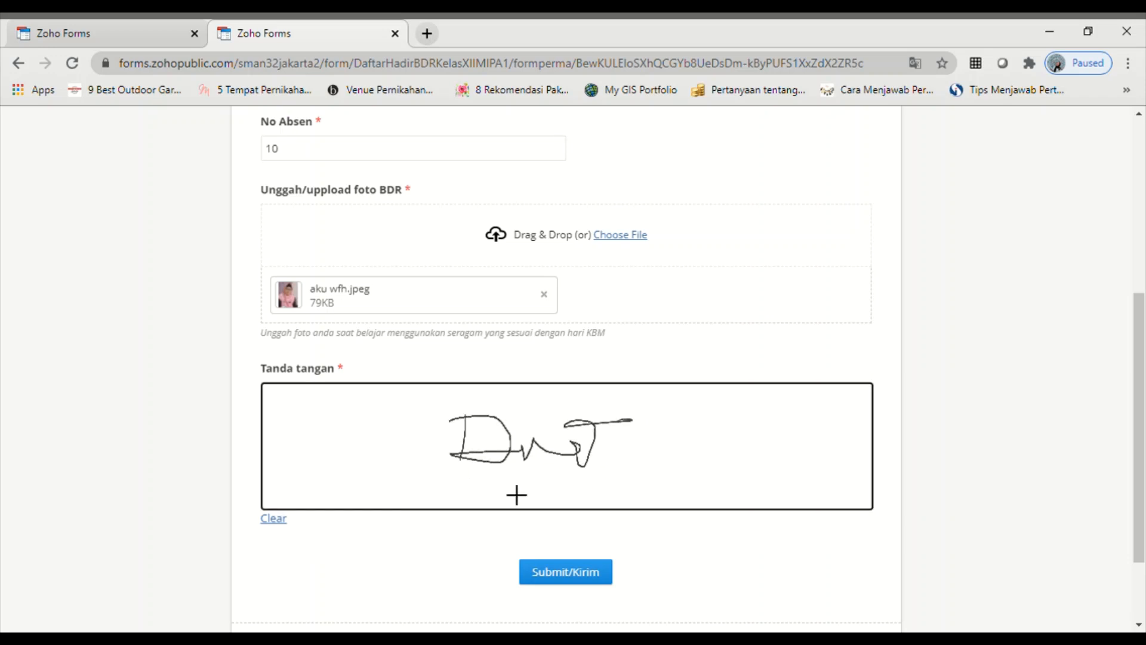
drag(499, 493, 711, 475)
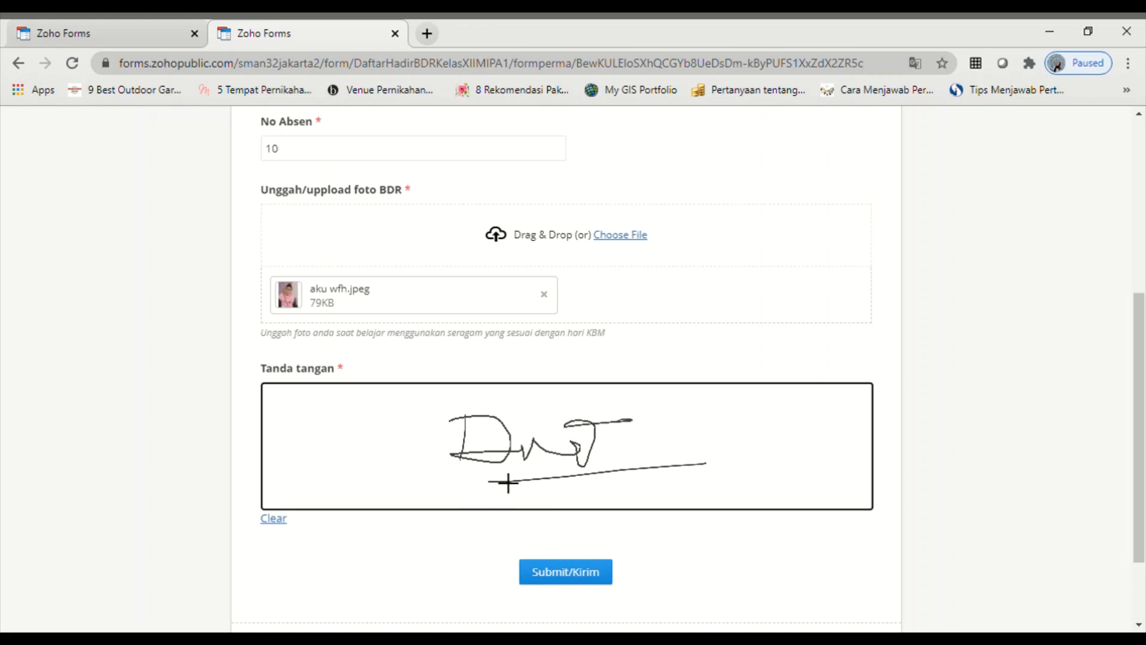
click(275, 518)
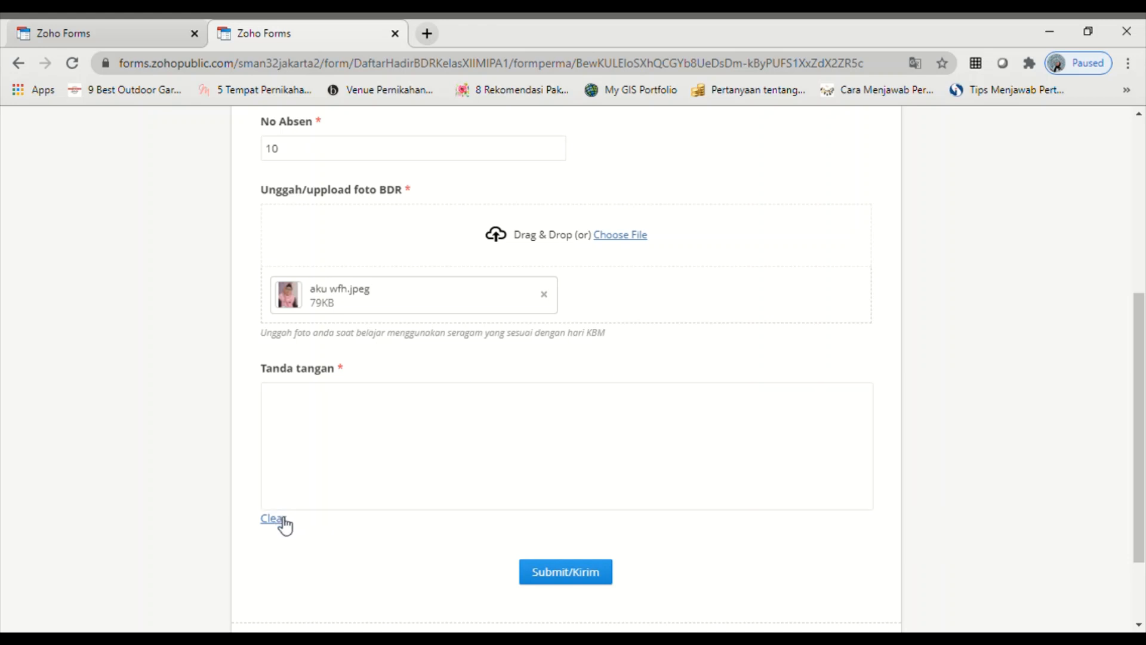
mouse_move(509, 414)
mouse_down()
mouse_move(498, 451)
mouse_move(610, 429)
mouse_move(543, 463)
mouse_move(742, 436)
mouse_up()
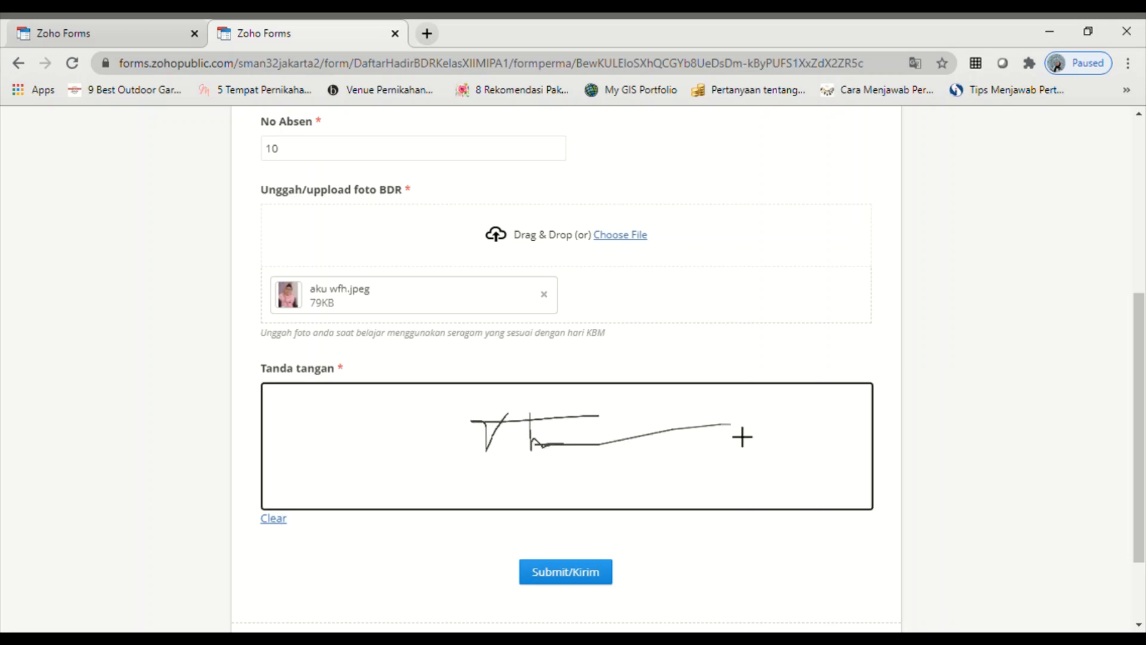
- Submit the test response with Submit/Kirim and go back to All Forms in the first tab
click(583, 574)
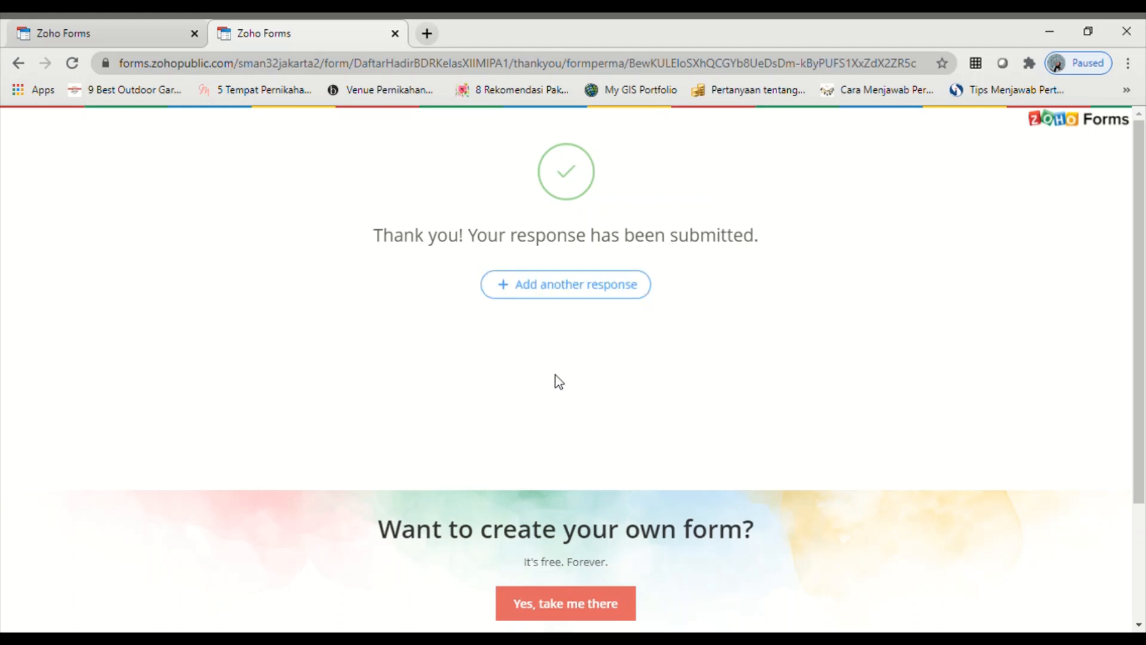
click(75, 33)
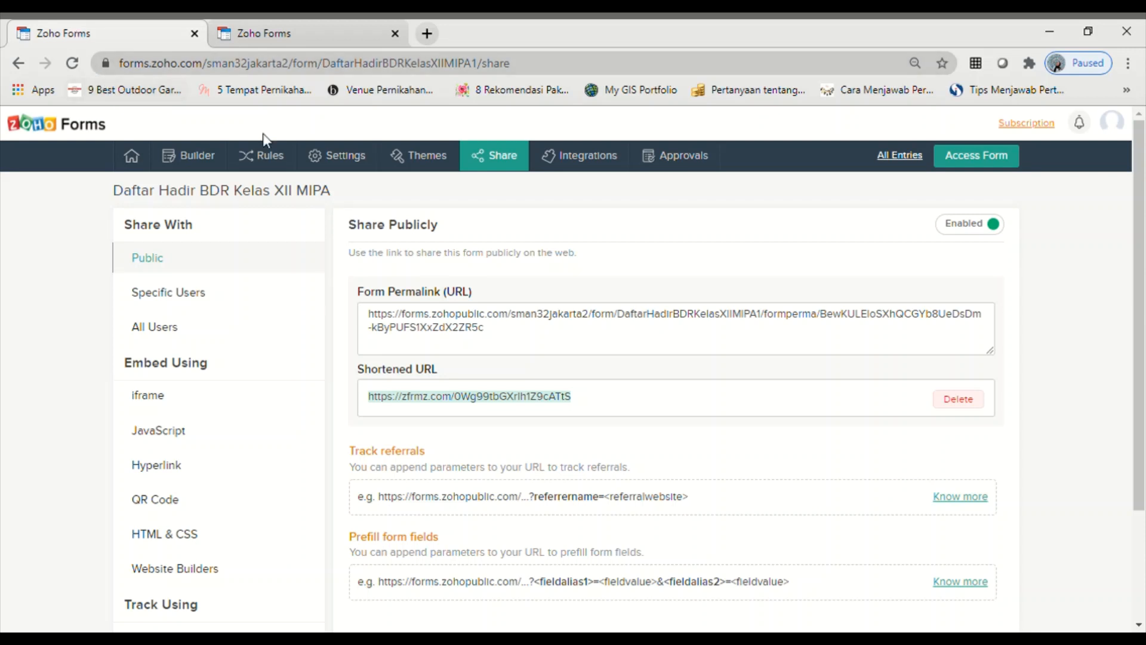
click(190, 155)
mouse_move(134, 173)
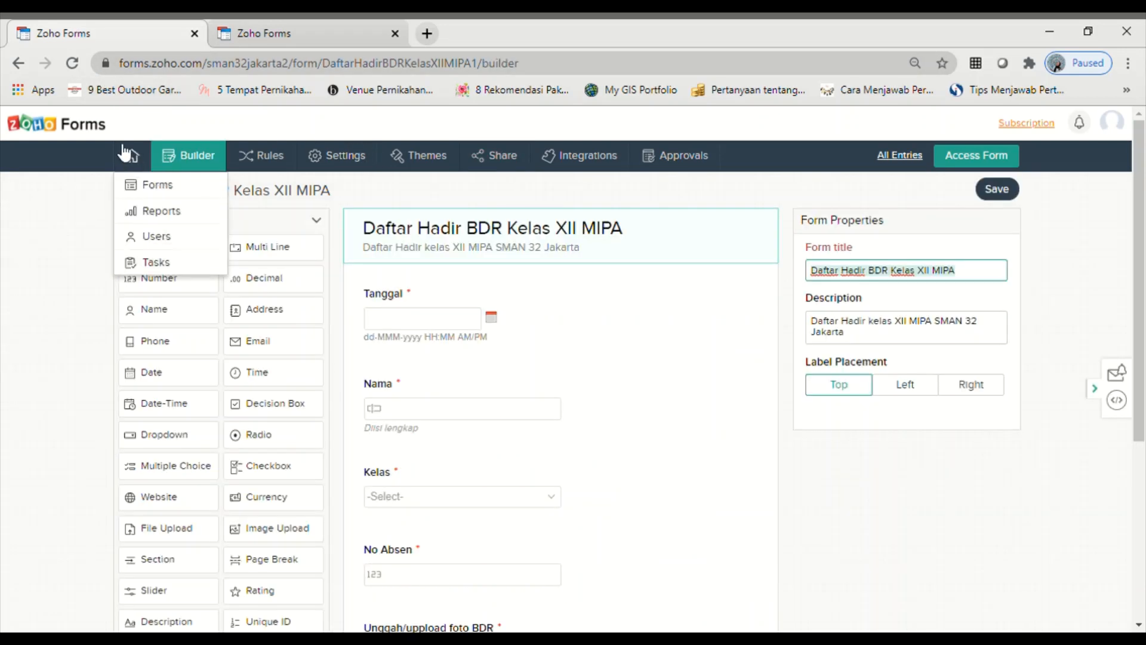
click(159, 190)
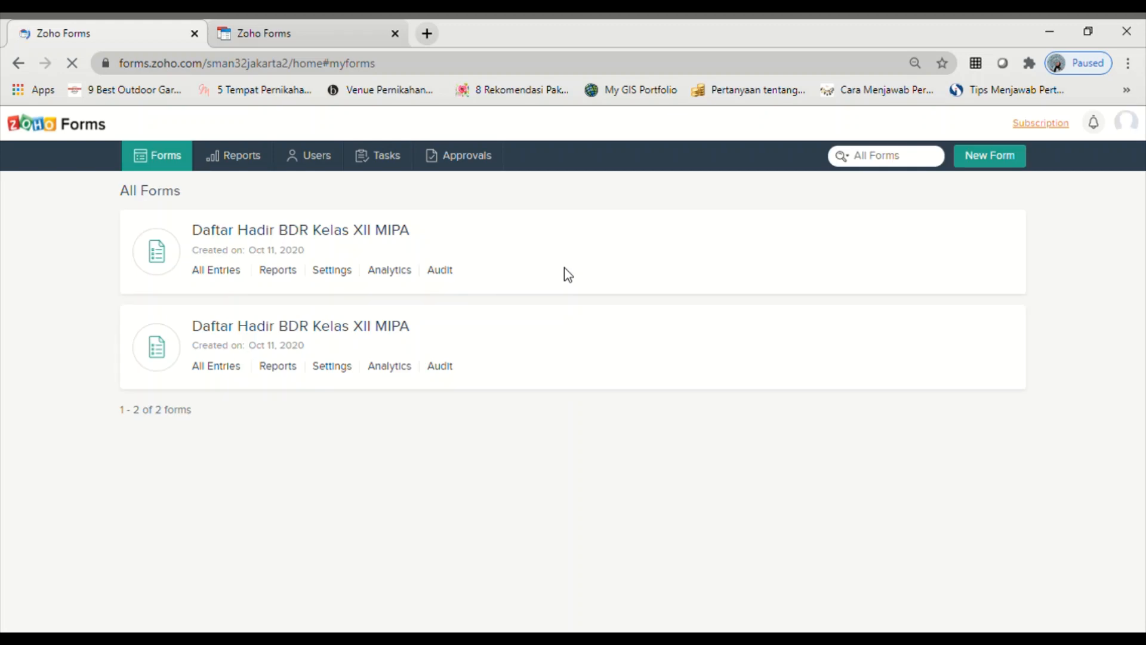
click(226, 274)
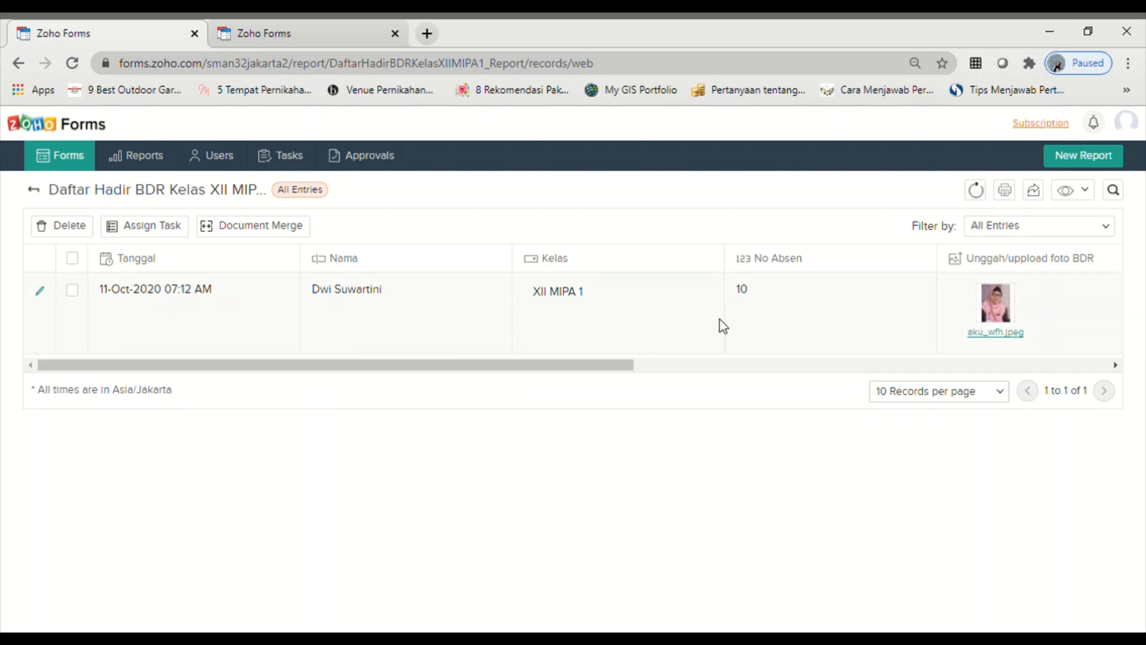
drag(619, 366, 980, 344)
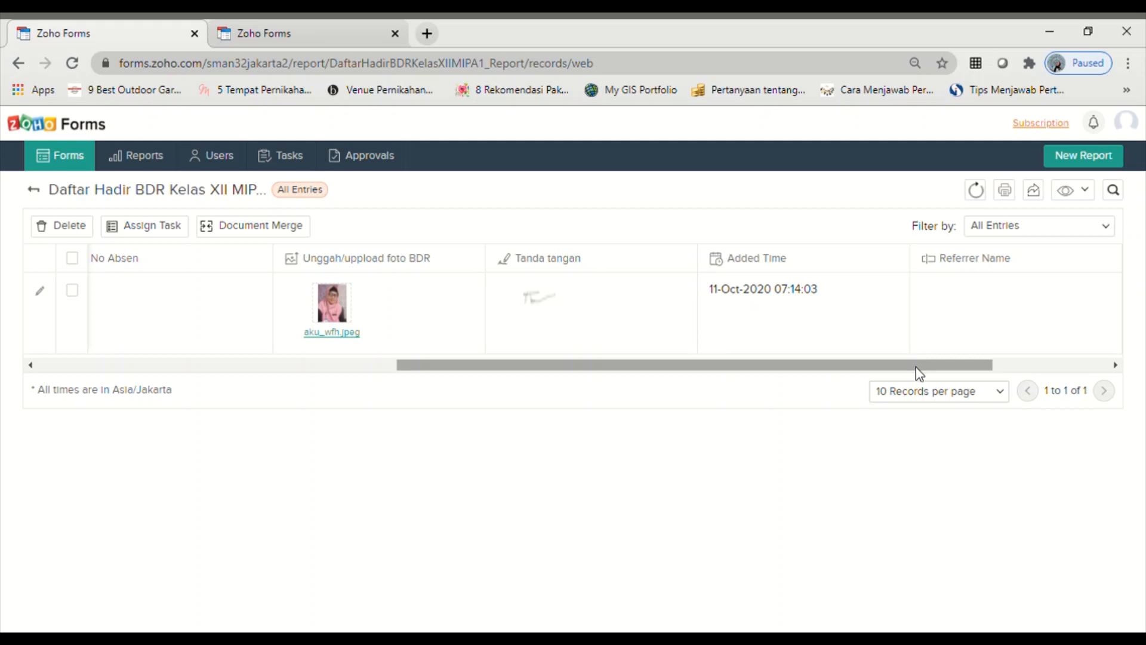
drag(916, 367, 1082, 332)
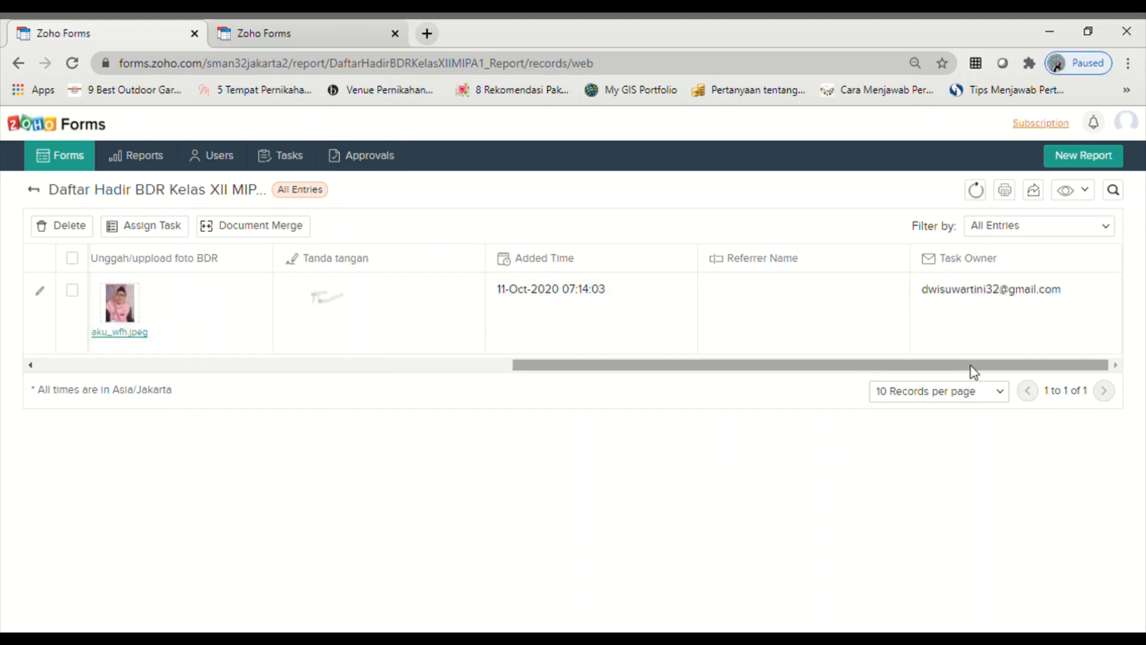
drag(971, 367, 947, 309)
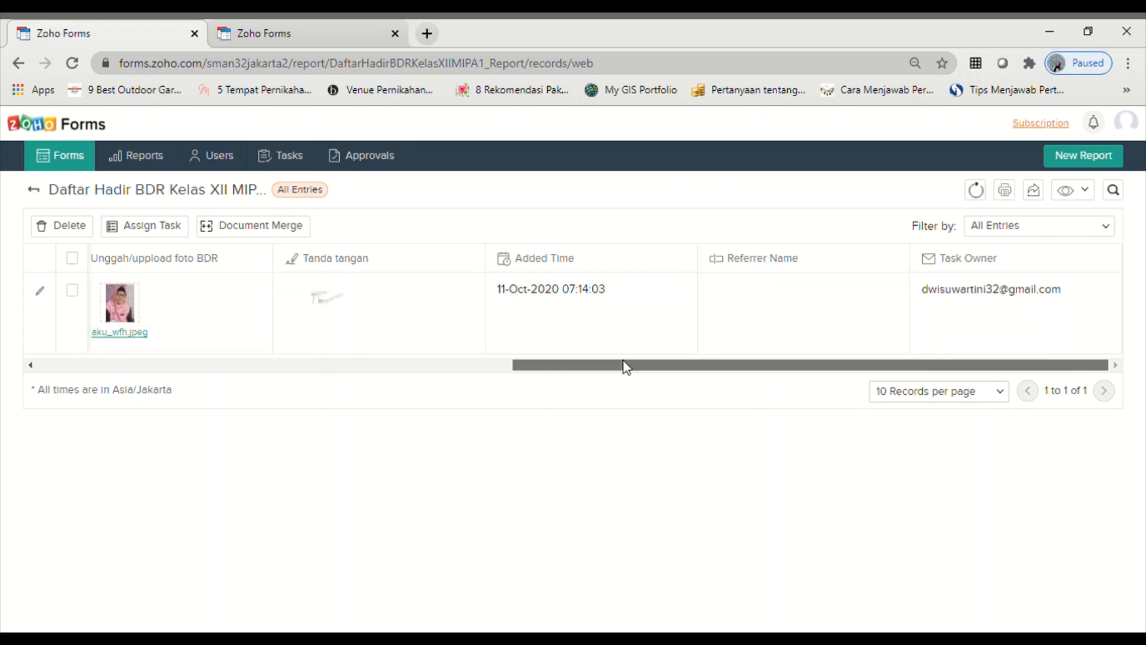
drag(625, 366, 77, 457)
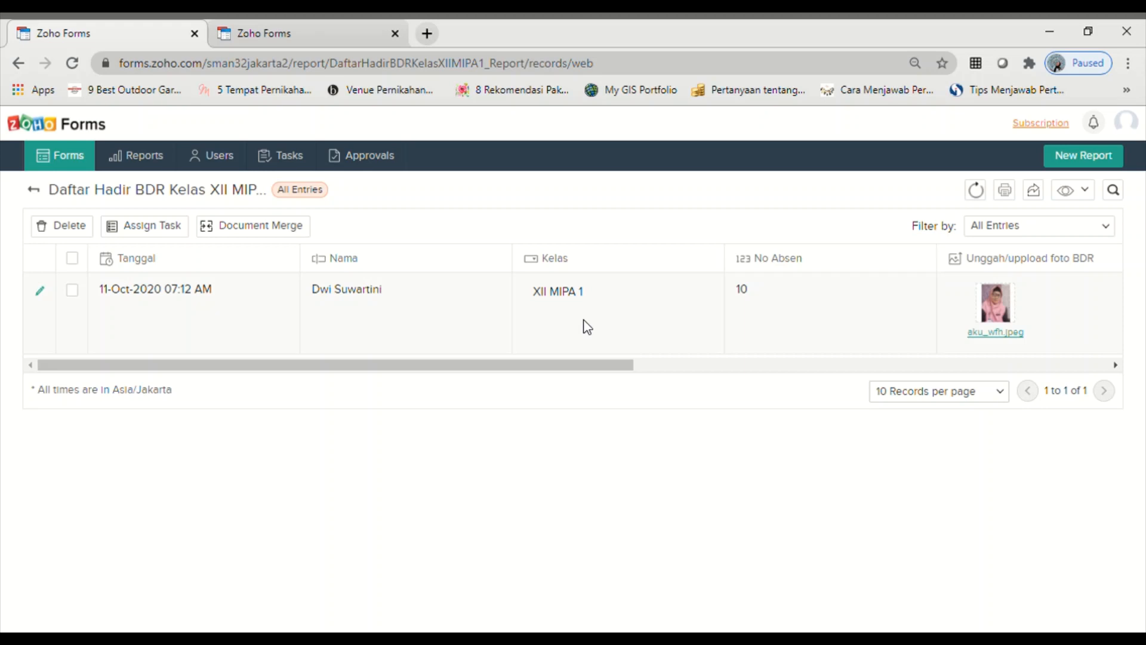
- Print the entries as a List to Save as PDF, portrait layout on Legal paper
click(1009, 195)
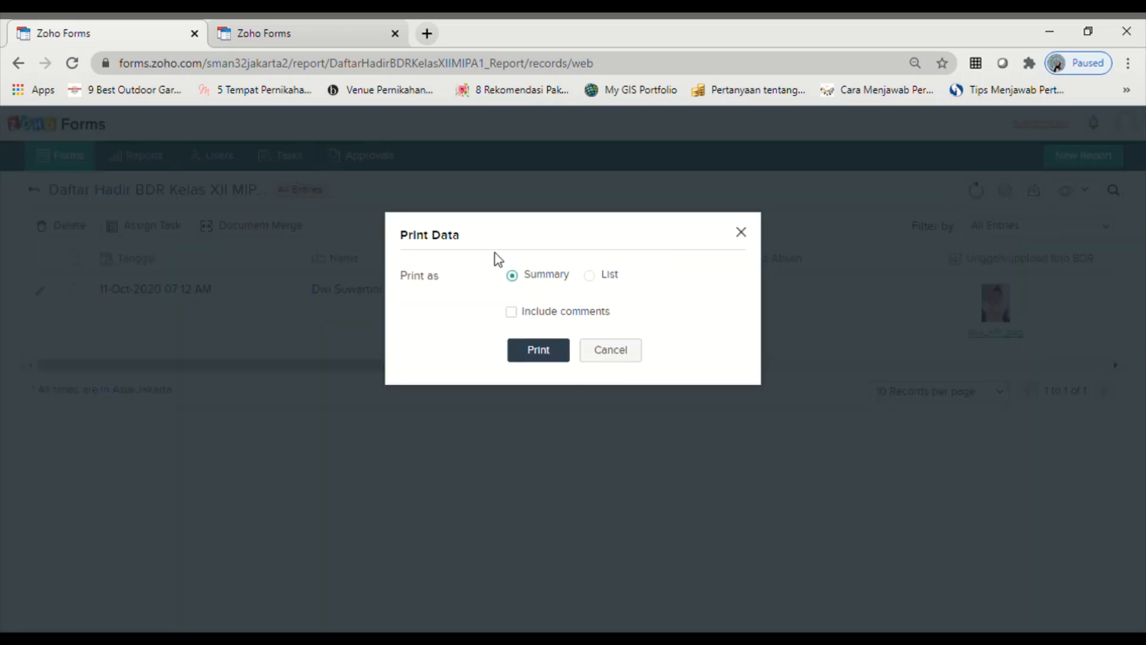
click(596, 278)
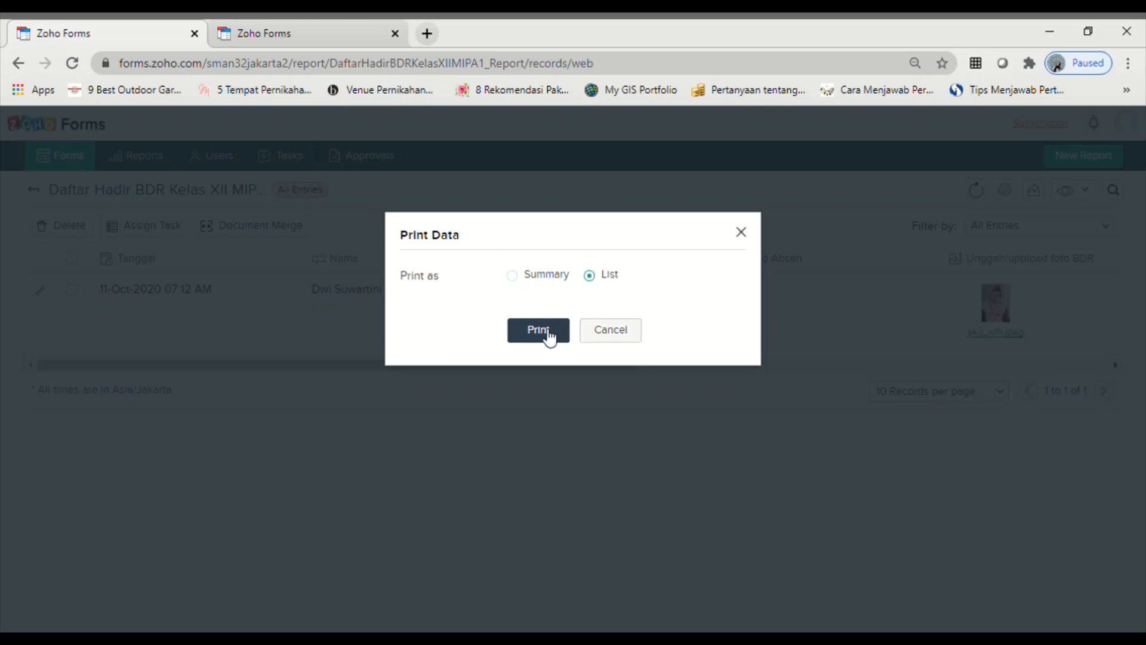
click(549, 338)
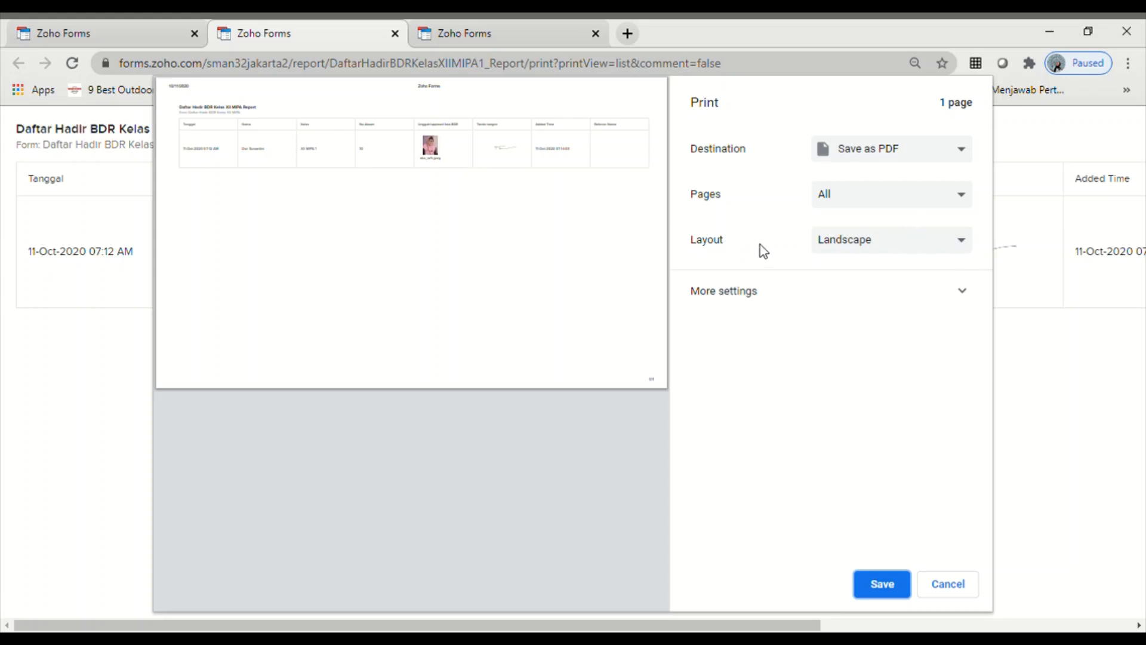
click(970, 244)
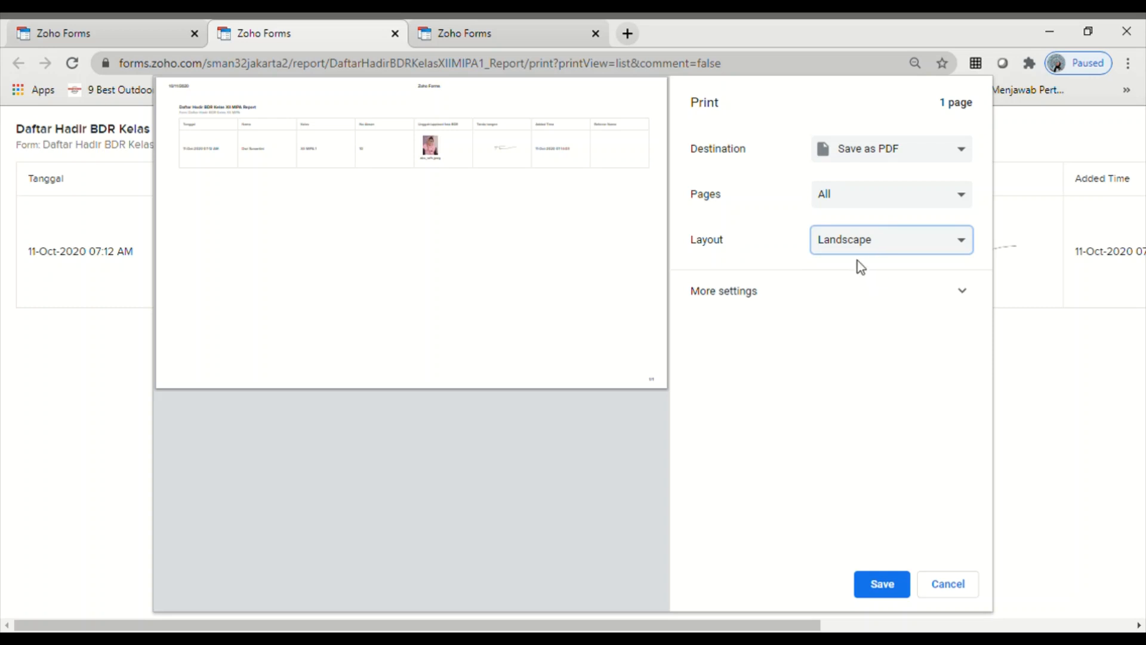
key(Up)
click(753, 294)
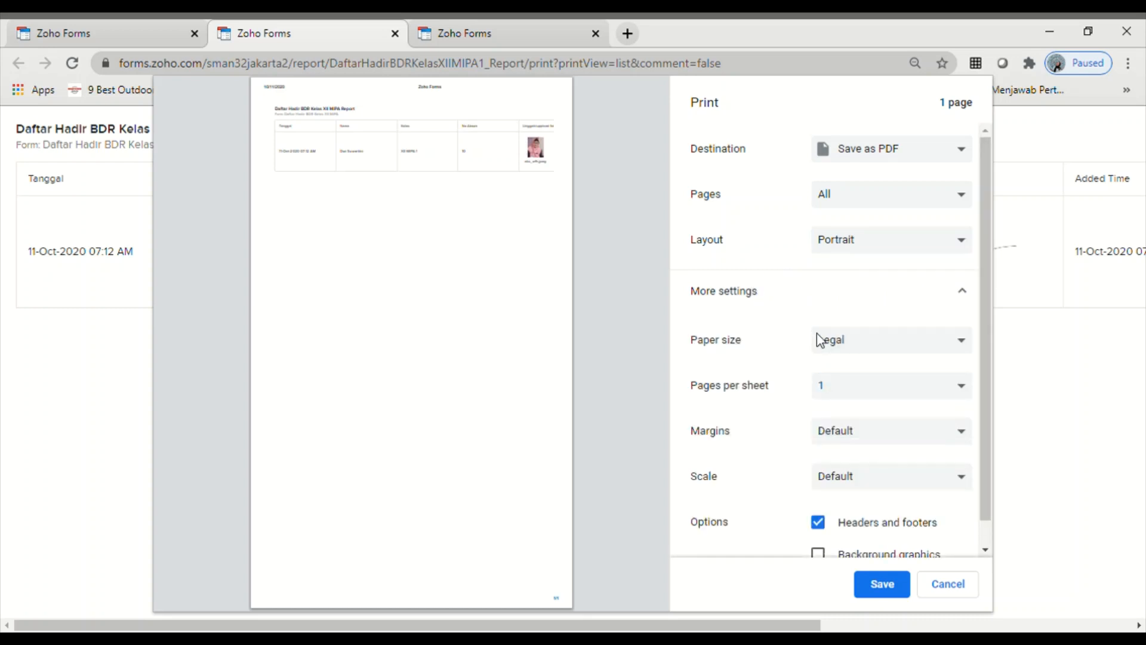
click(966, 345)
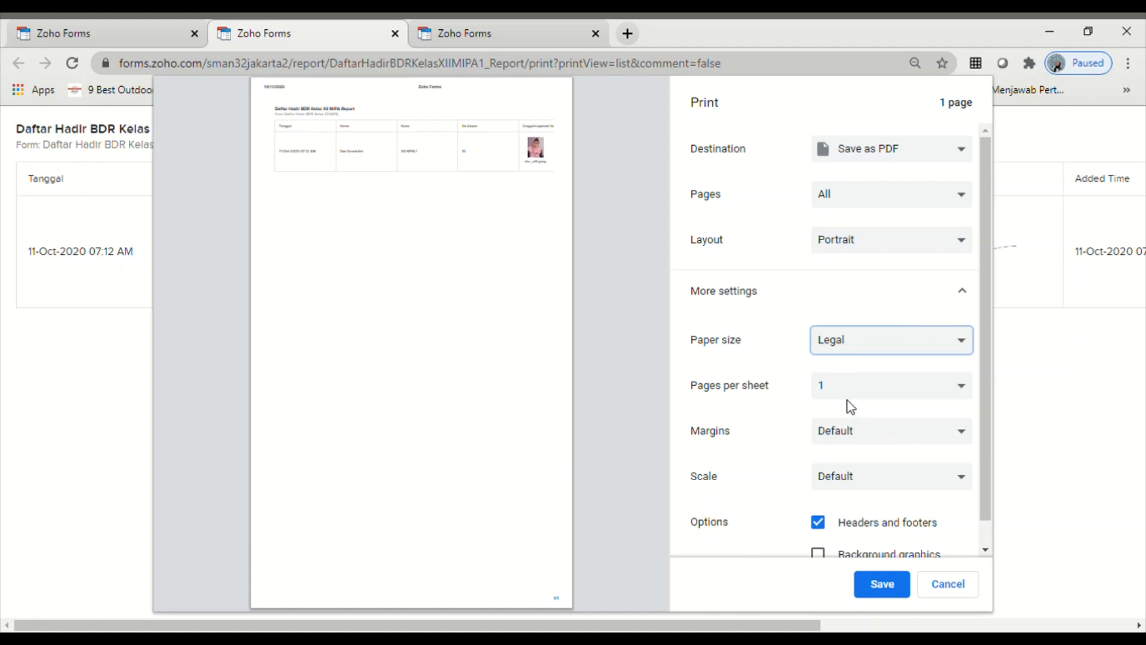
scroll(927, 492, down, 1)
scroll(924, 491, up, 1)
click(884, 585)
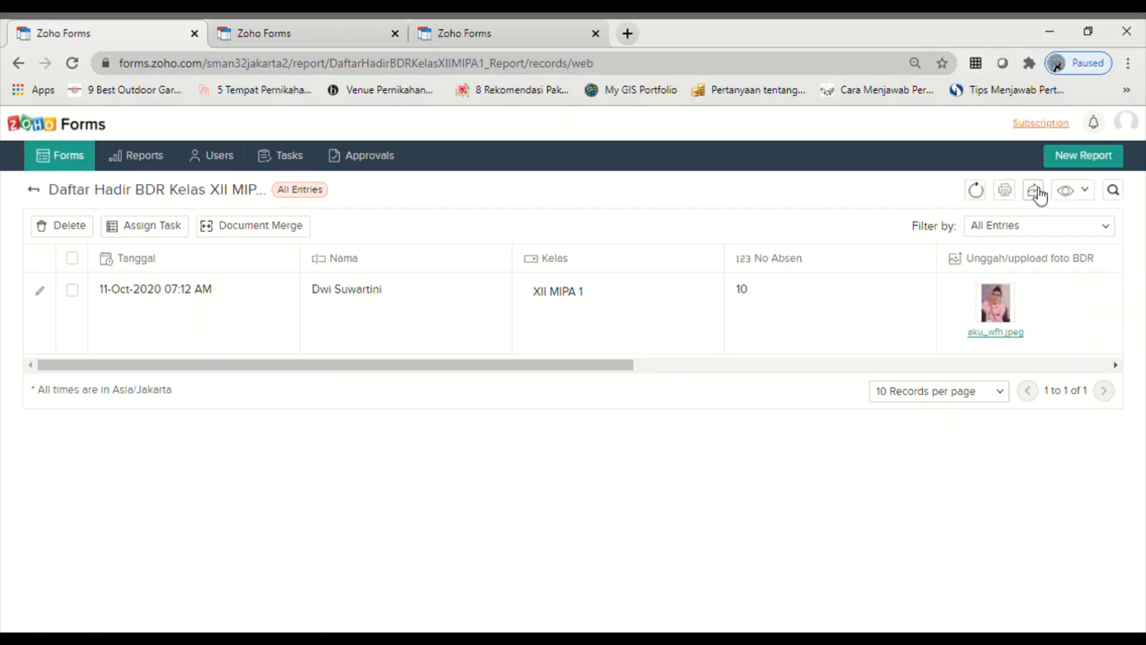
- Export the report entries as PDF DaftarHadirBDRKelasXIIMIPA1_Report and bring up its download options
click(1036, 191)
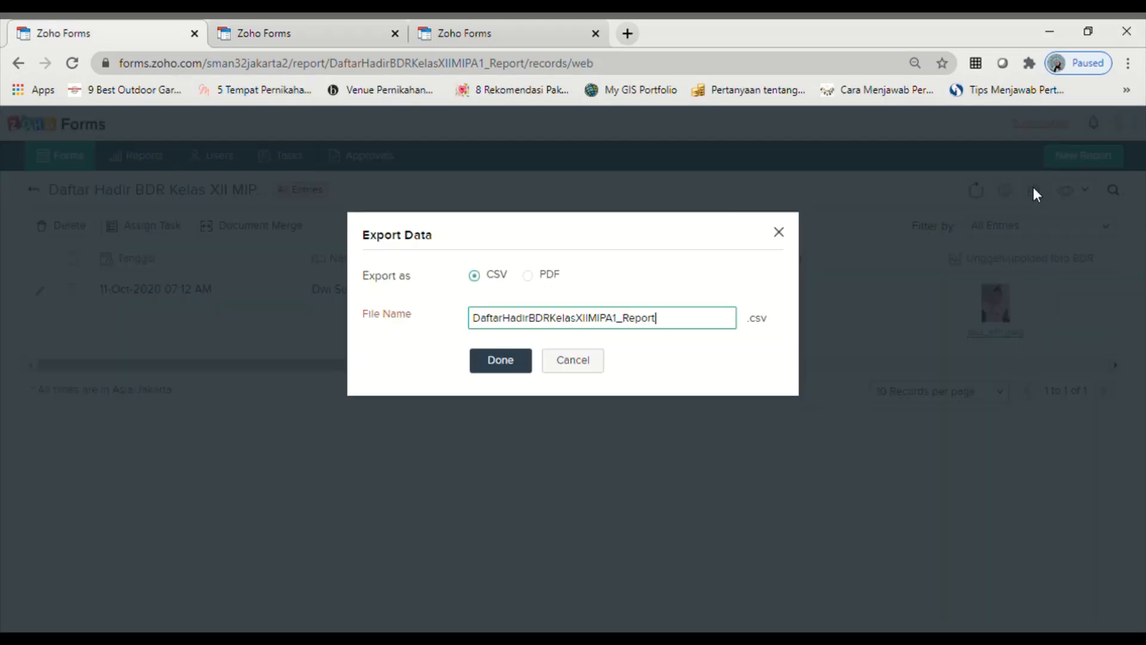
click(535, 275)
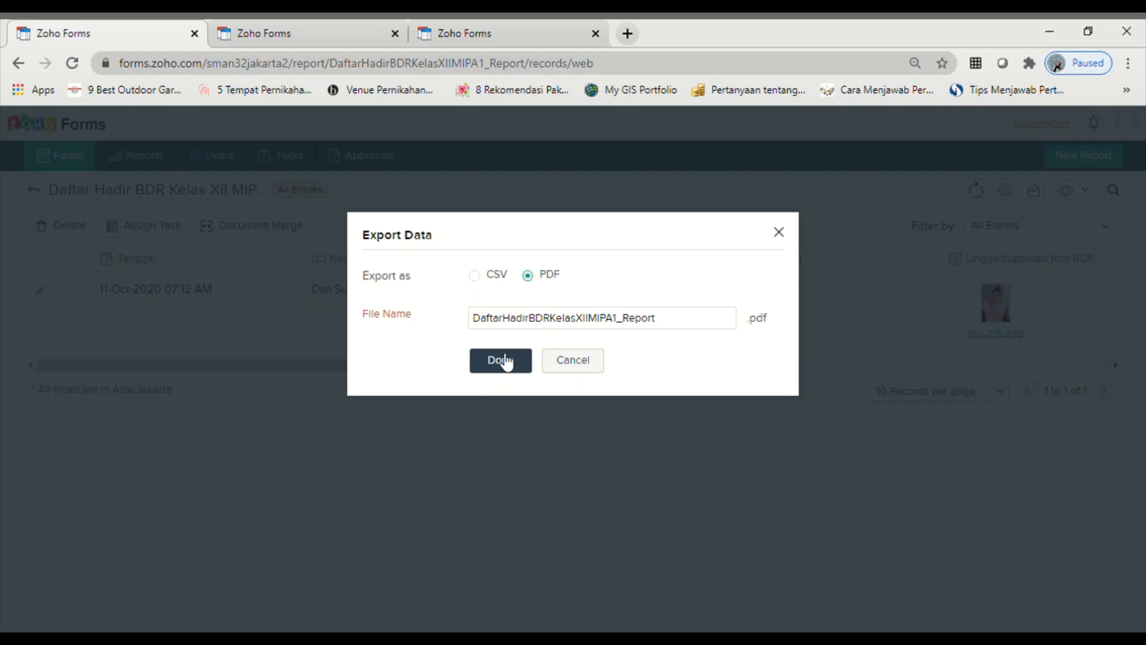
click(501, 360)
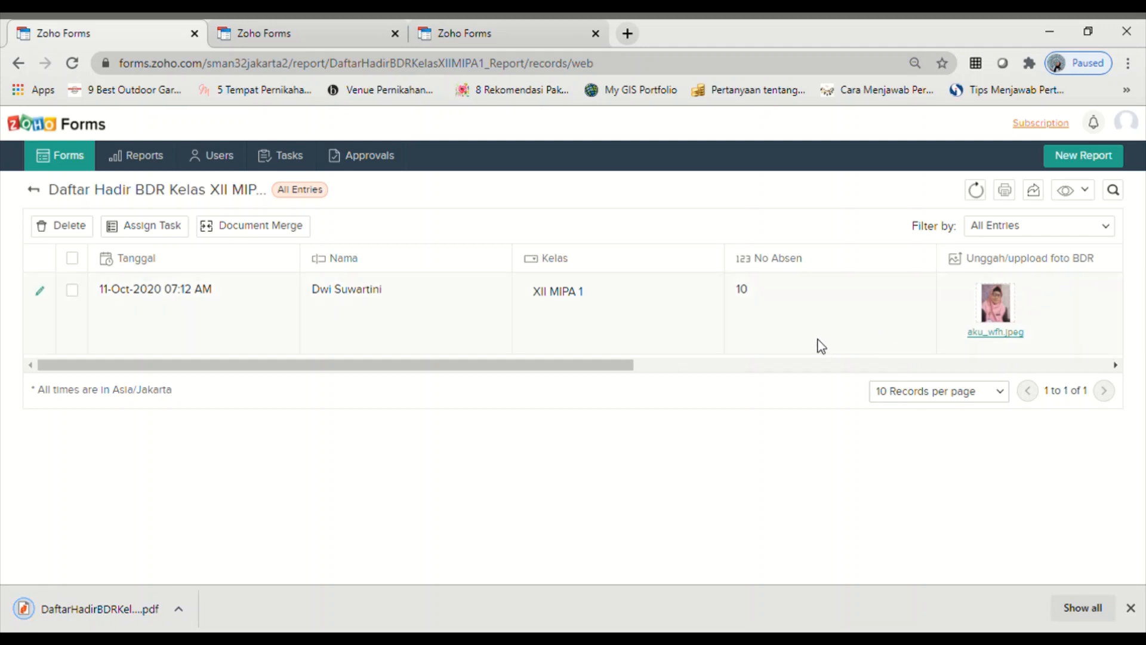
click(179, 611)
- Open the downloaded report PDF and scroll through the entry showing XII MIPA 1 and No Absen 10
click(206, 488)
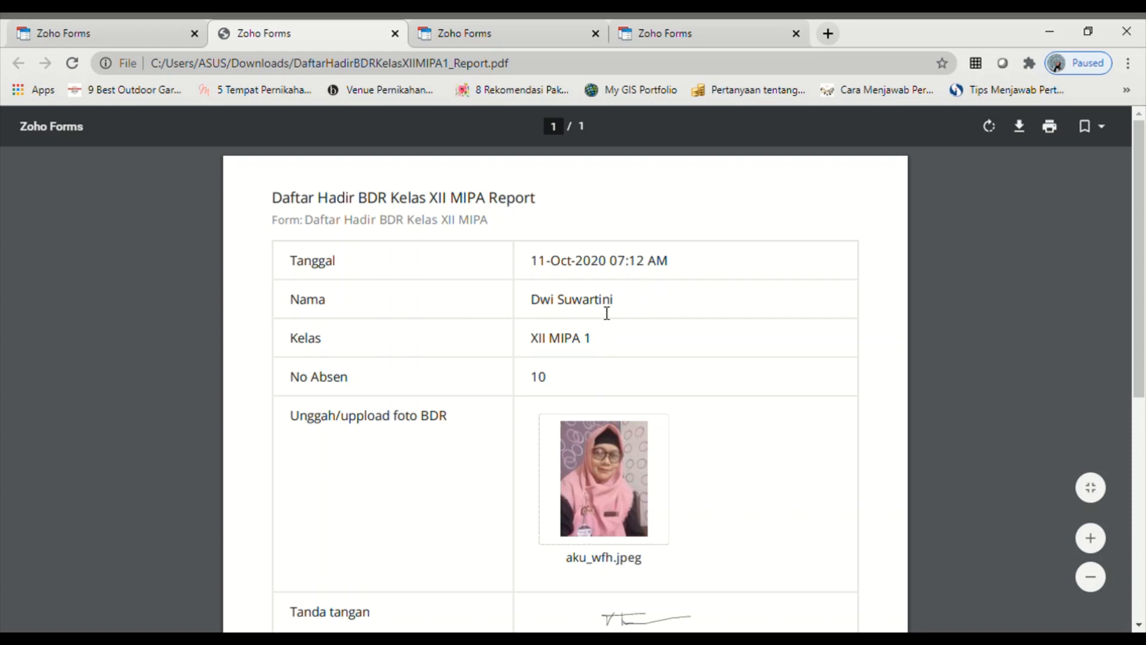
scroll(536, 417, down, 5)
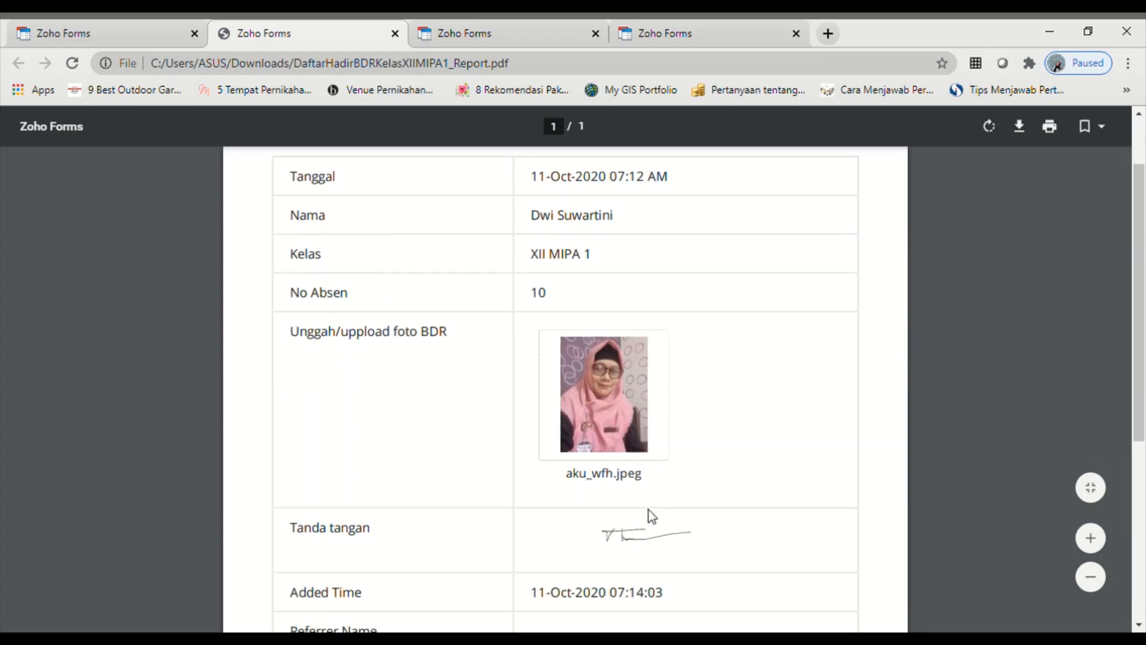
scroll(657, 525, up, 5)
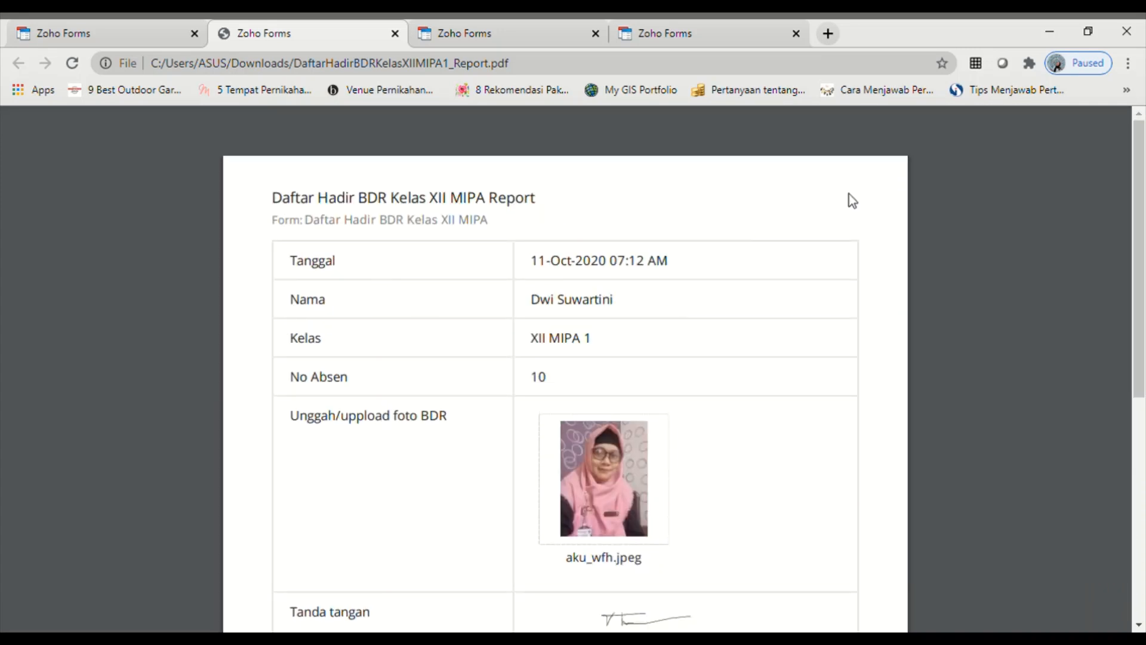
- Return to All Forms and open the General settings of the first Daftar Hadir form
click(138, 35)
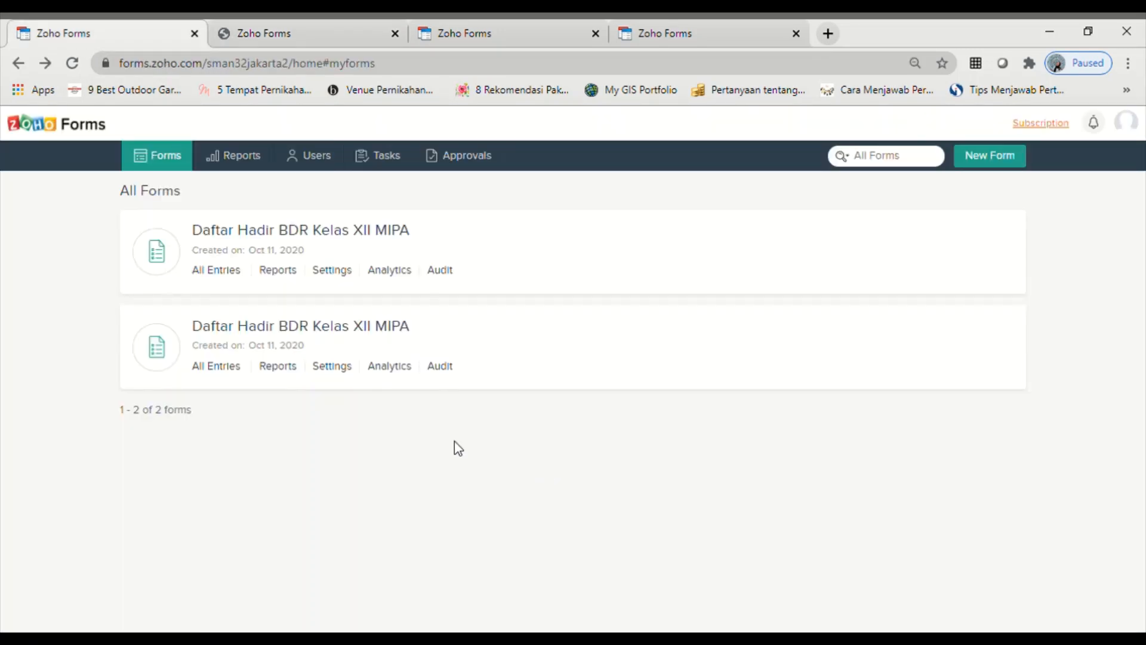
mouse_move(784, 239)
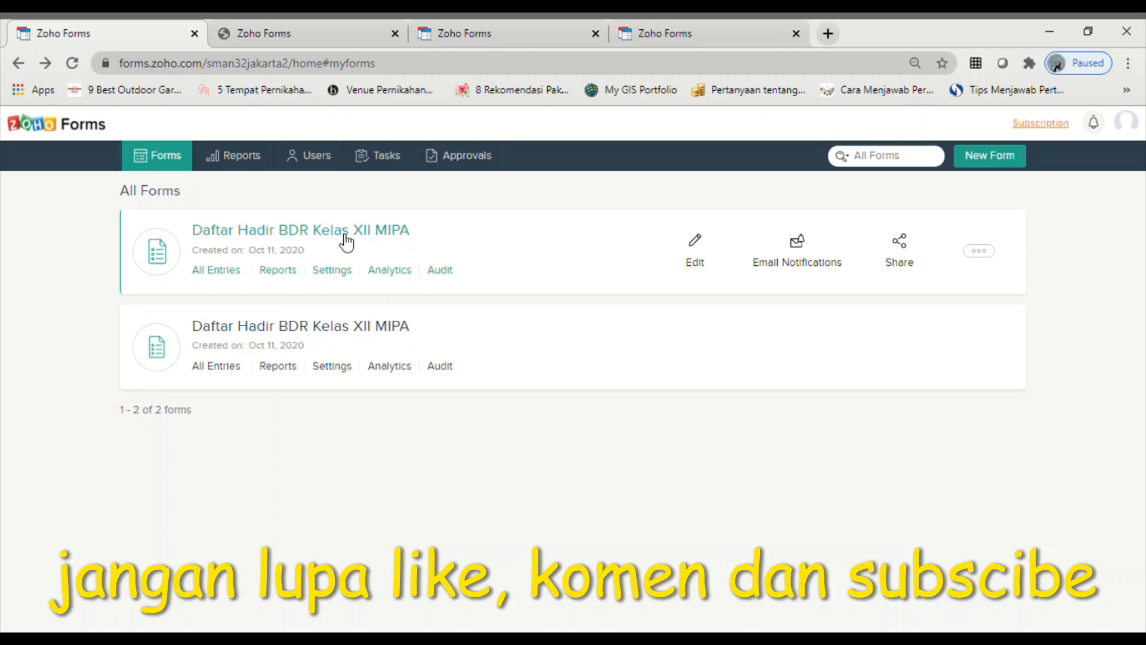
click(332, 272)
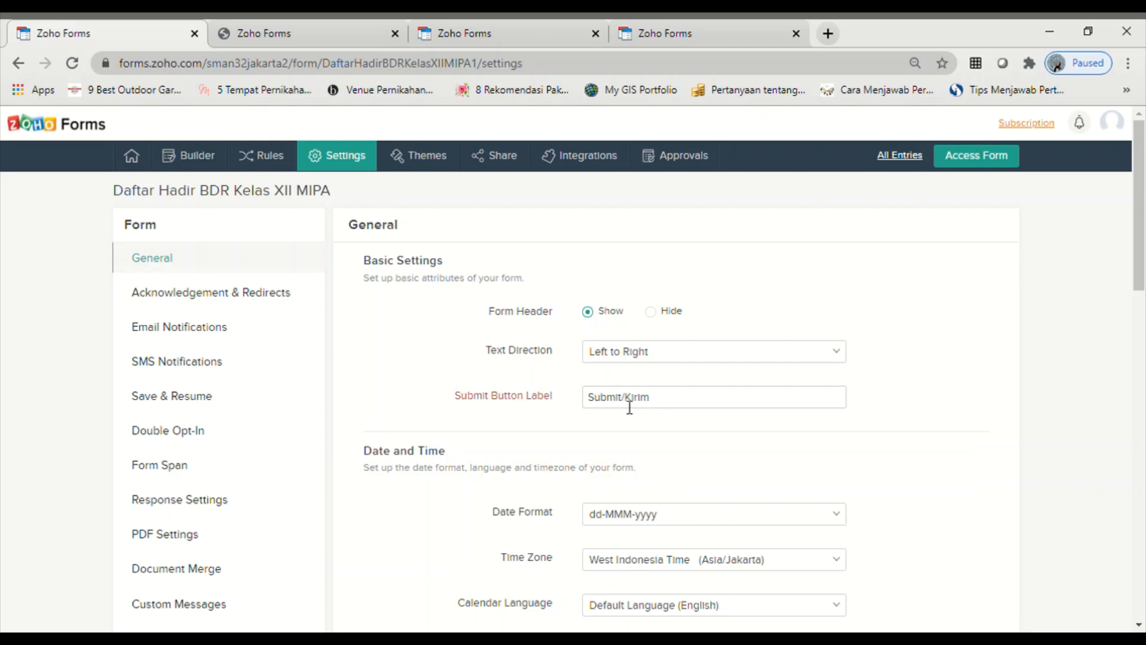
- Go to the Filters task and bring up the upgrade plans, Basic $96 to Express $3,840
scroll(629, 407, down, 5)
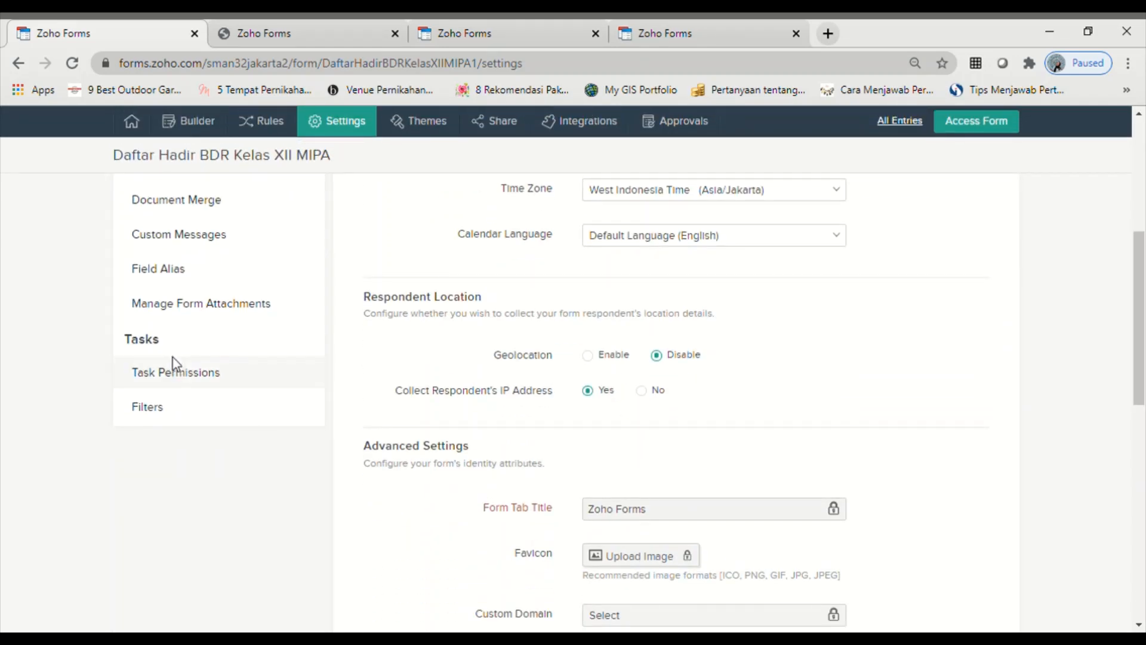
click(150, 408)
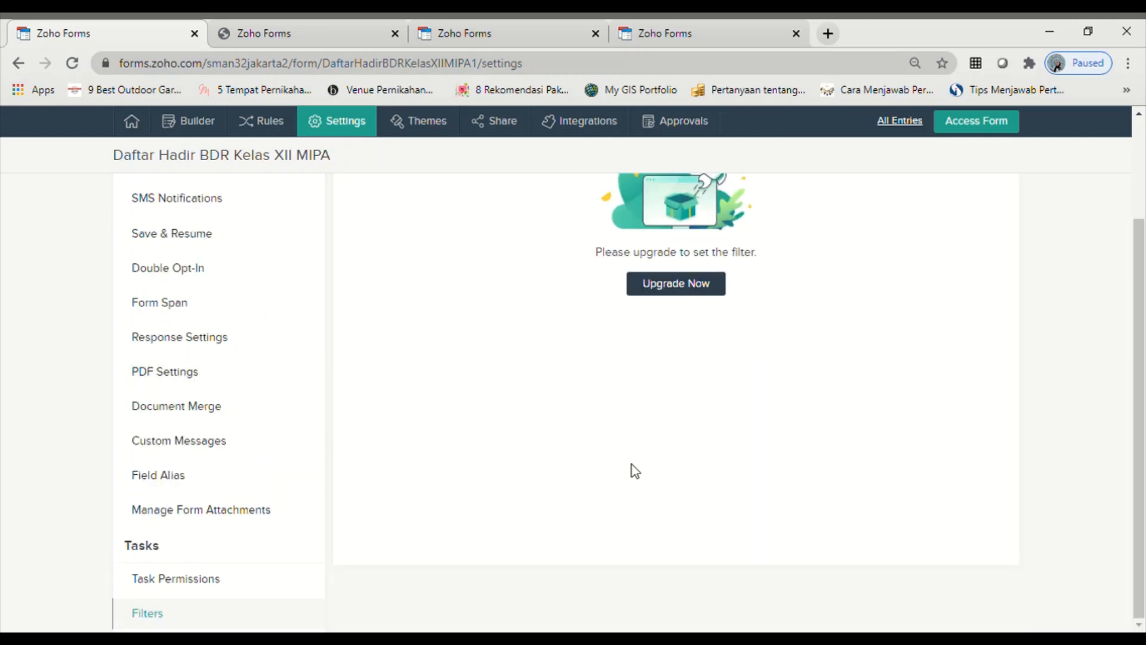
scroll(679, 305, up, 3)
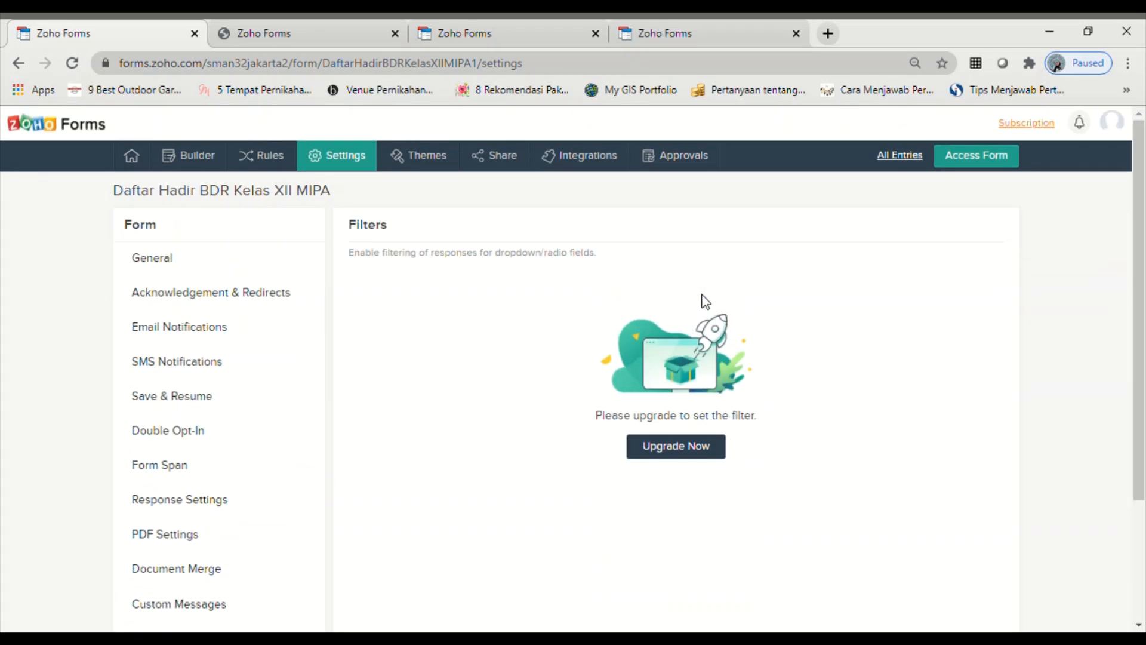
click(697, 453)
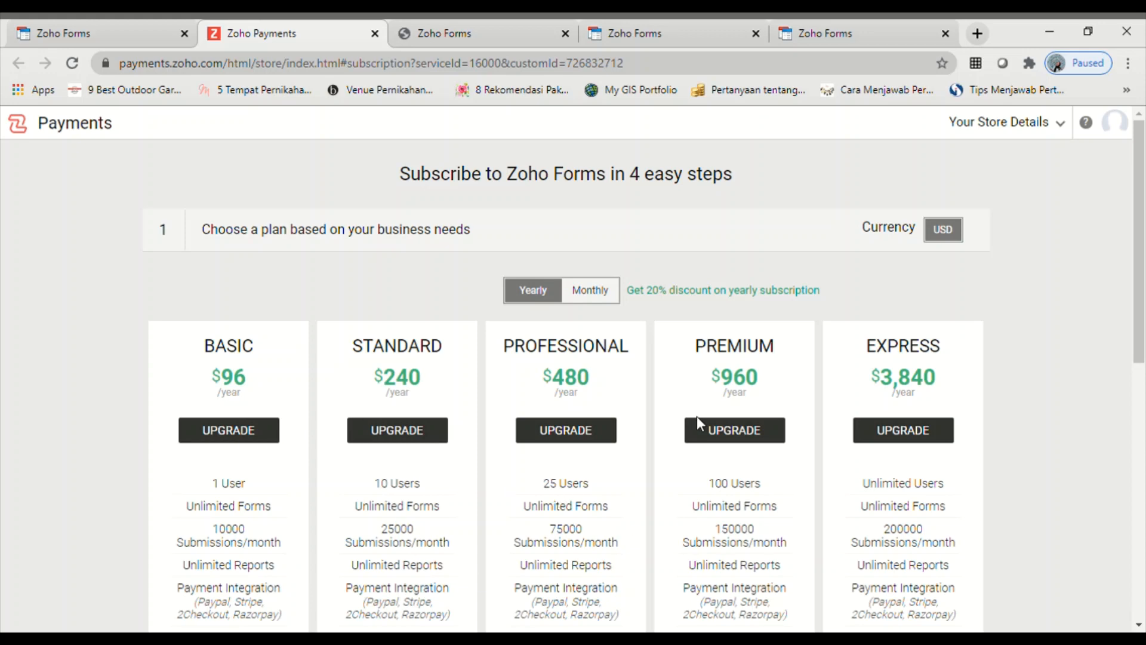
- Close the Zoho Payments pricing tab with Ctrl+W to return to All Forms
scroll(641, 493, down, 3)
scroll(644, 495, up, 3)
key(ctrl+w)
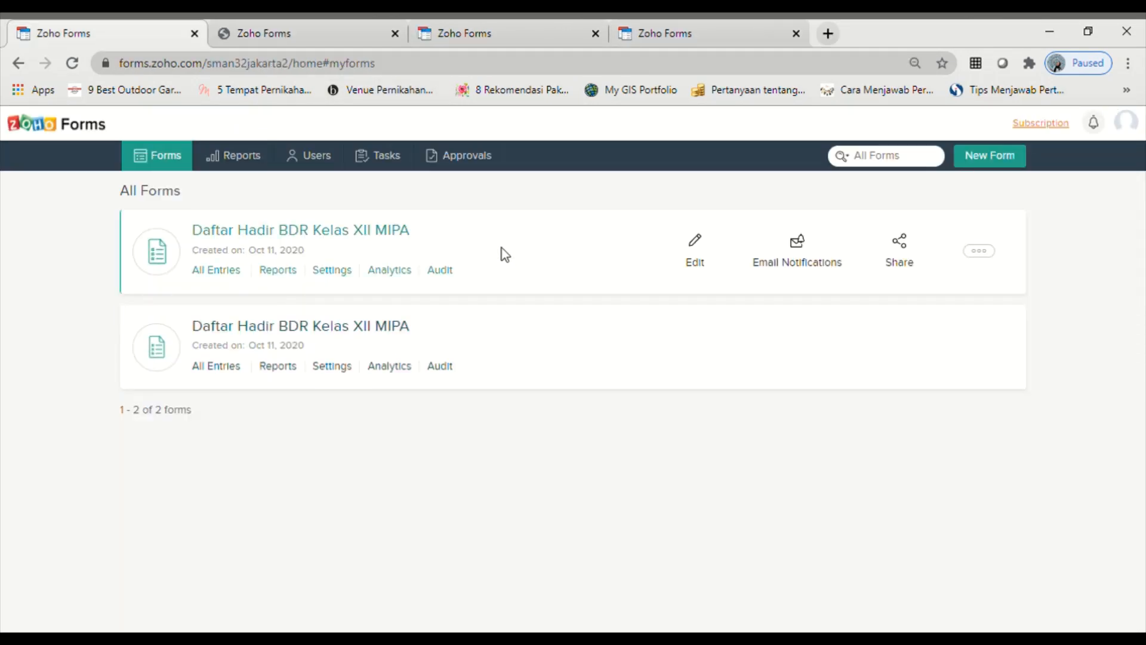